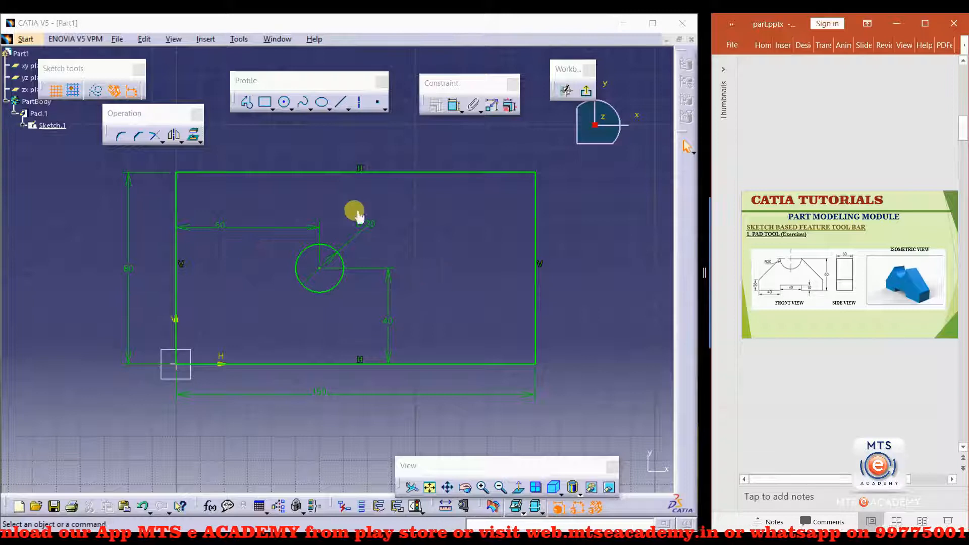
Step: Draw two larger circles around the 20 mm circle in the rectangle sketch, concentric with it and inside the rectangle
click(284, 102)
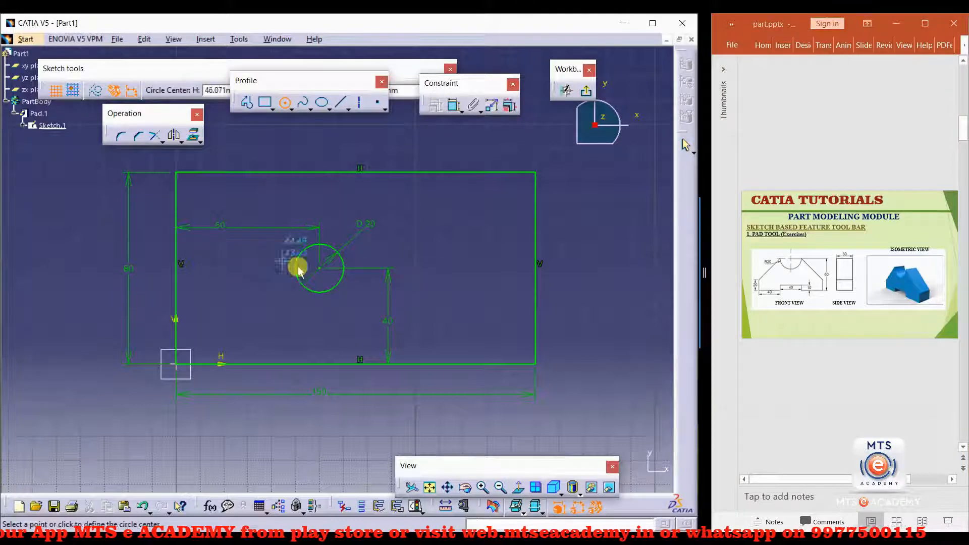
click(320, 268)
click(346, 224)
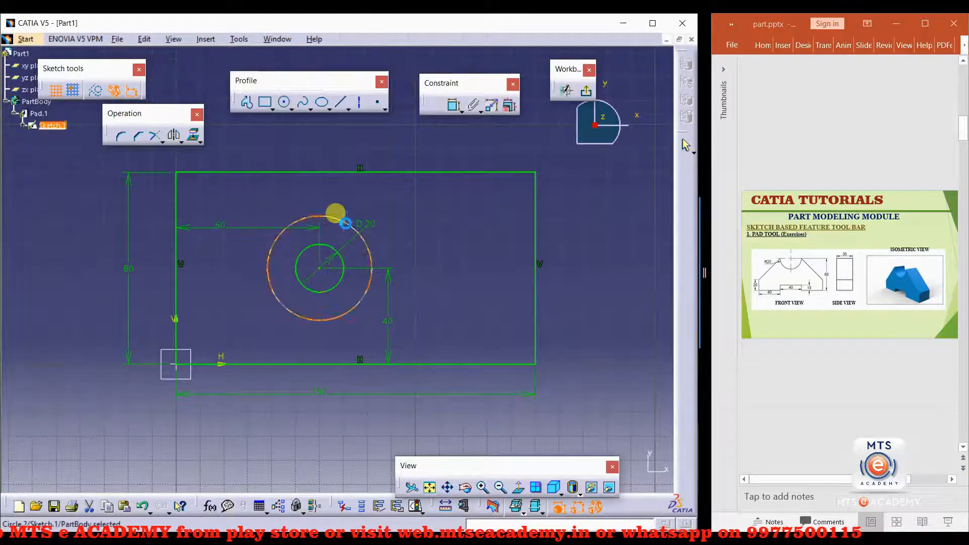
click(284, 102)
click(319, 268)
click(373, 203)
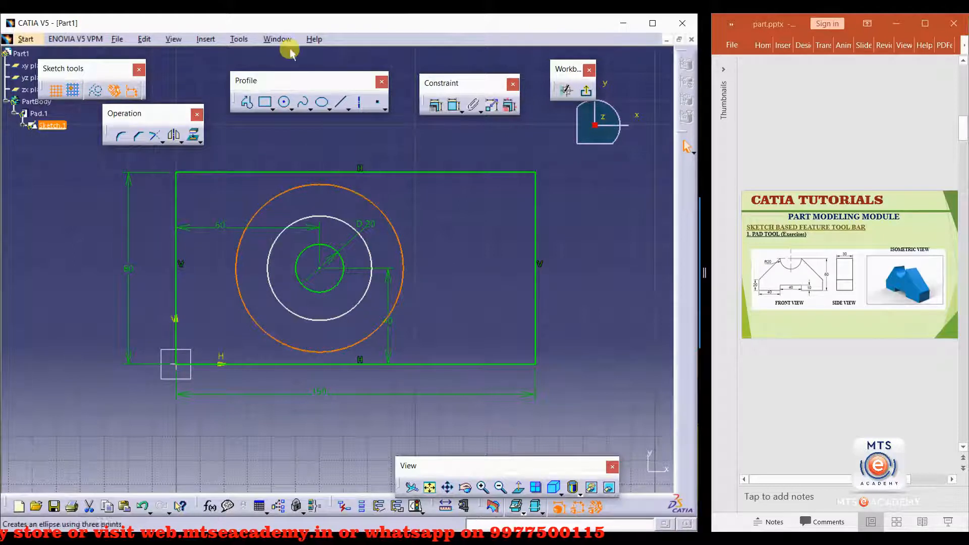
Step: Exit the sketch to update the pad and inspect the circular openings in its upper face
click(588, 95)
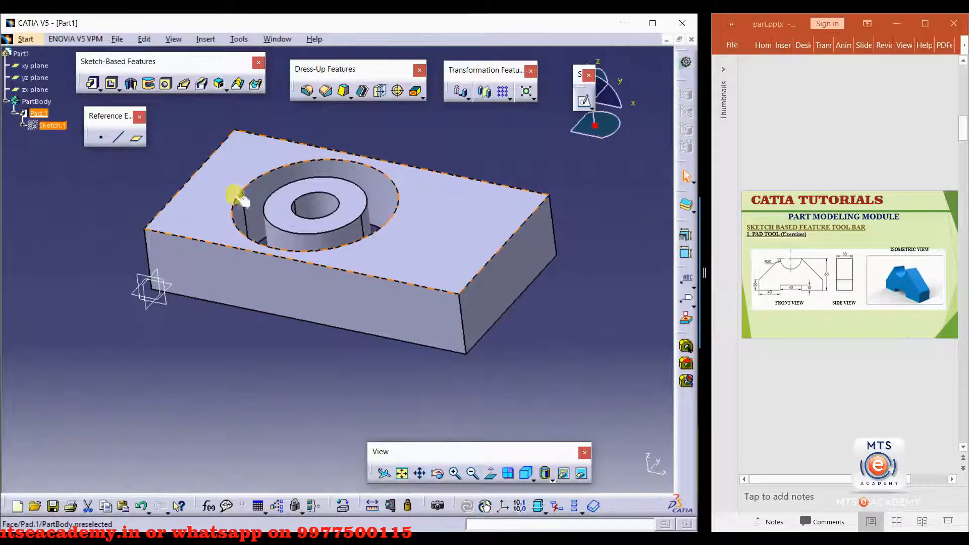
middle_drag(310, 217, 337, 266)
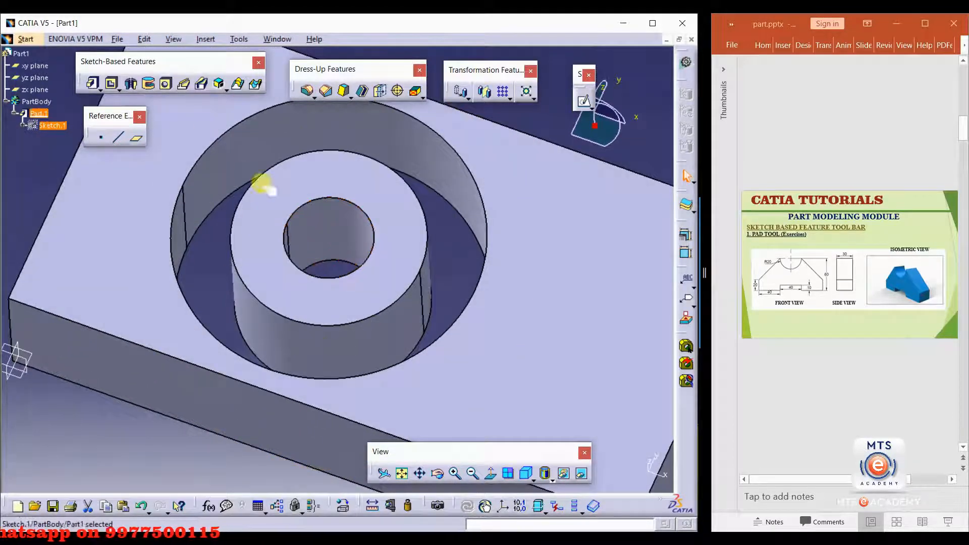
mouse_move(275, 223)
middle_down()
mouse_move(286, 304)
mouse_move(253, 144)
mouse_move(268, 201)
middle_up()
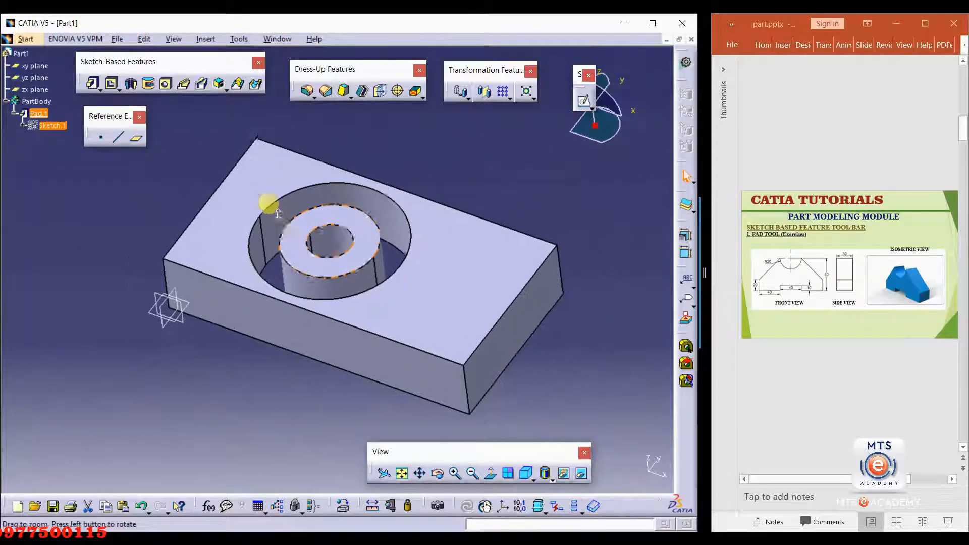
Step: Reopen the pad's sketch and resize the added circles, enlarging the outermost past the rectangle and shrinking it back inside
click(57, 127)
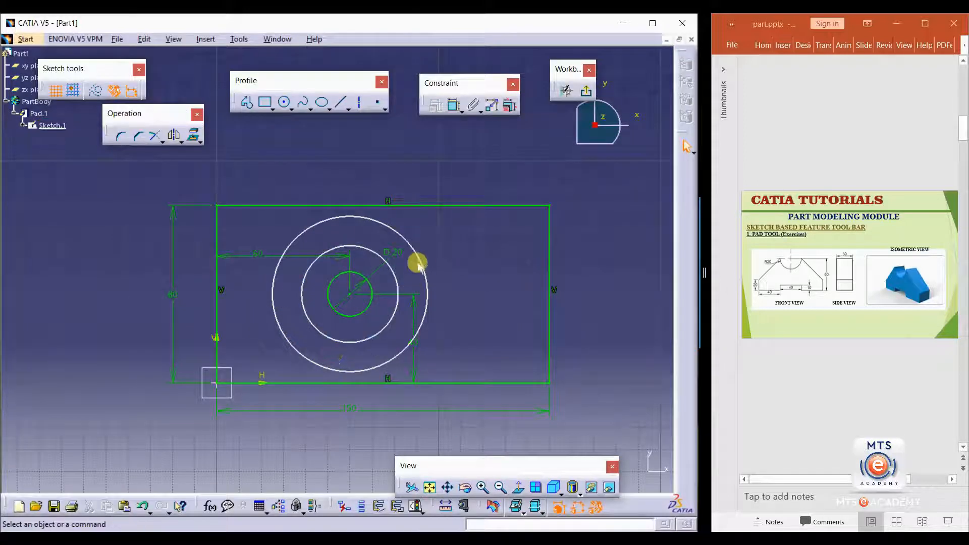
drag(399, 274, 382, 270)
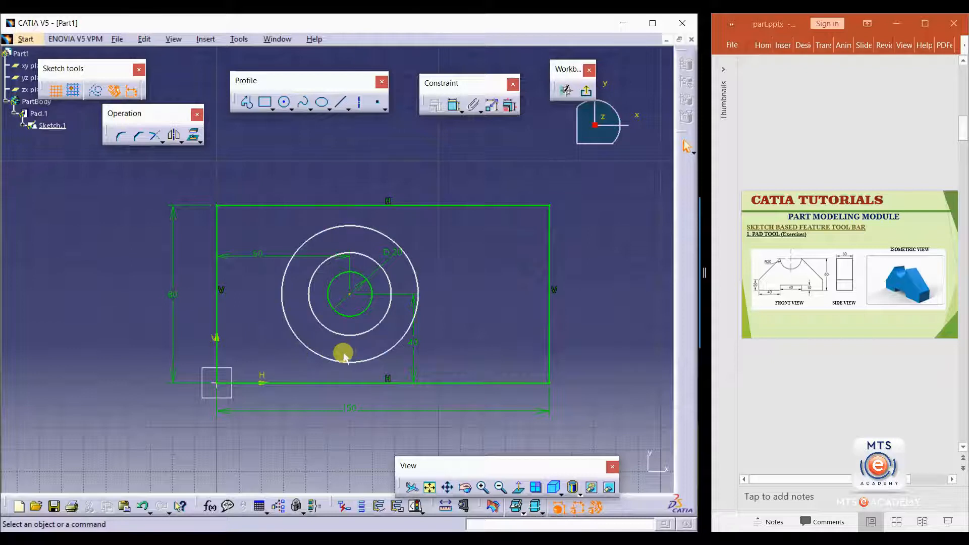
drag(374, 229, 380, 196)
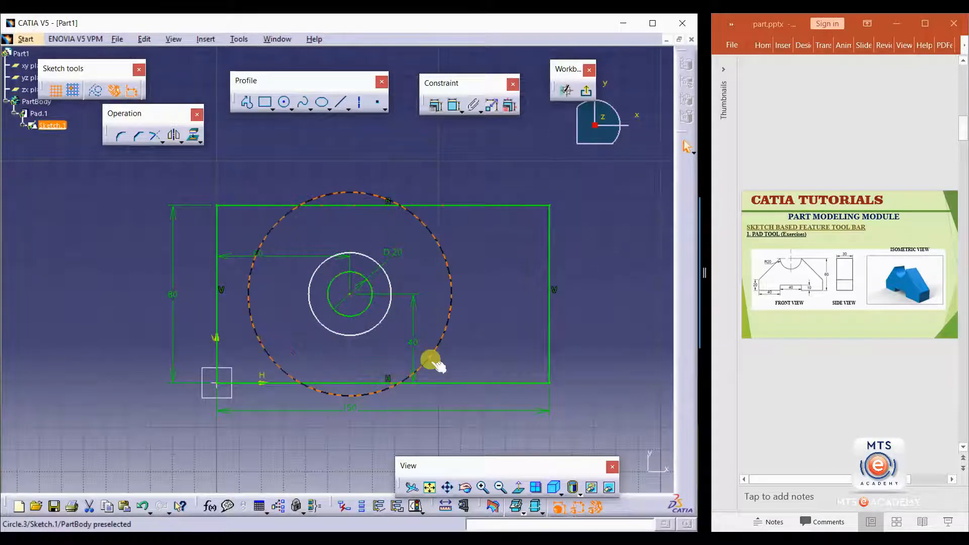
click(483, 298)
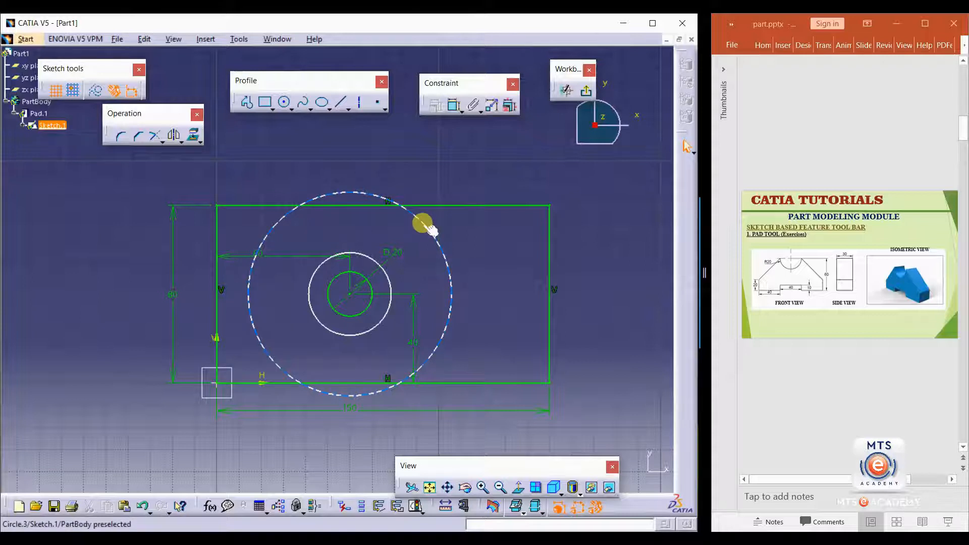
drag(428, 229, 404, 243)
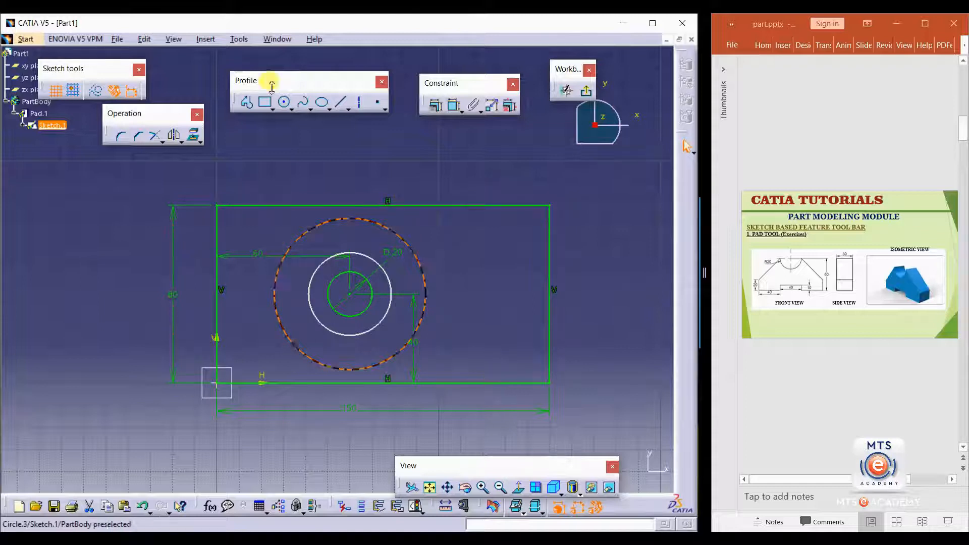
Step: Sketch a closed irregular straight-line profile with a notch in its lower side, placed above the rectangle
middle_drag(340, 286, 292, 336)
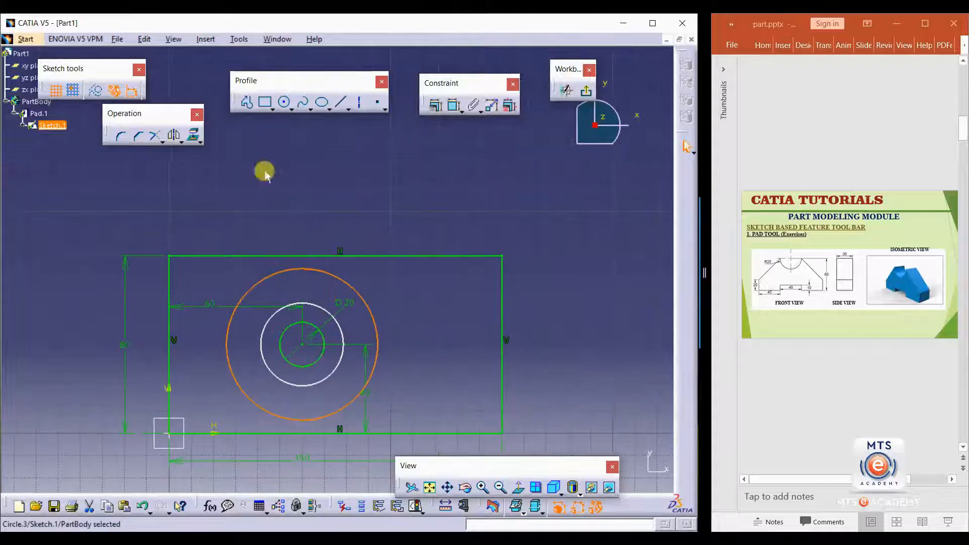
click(247, 104)
mouse_move(303, 224)
middle_down()
mouse_move(320, 256)
mouse_move(272, 280)
middle_up()
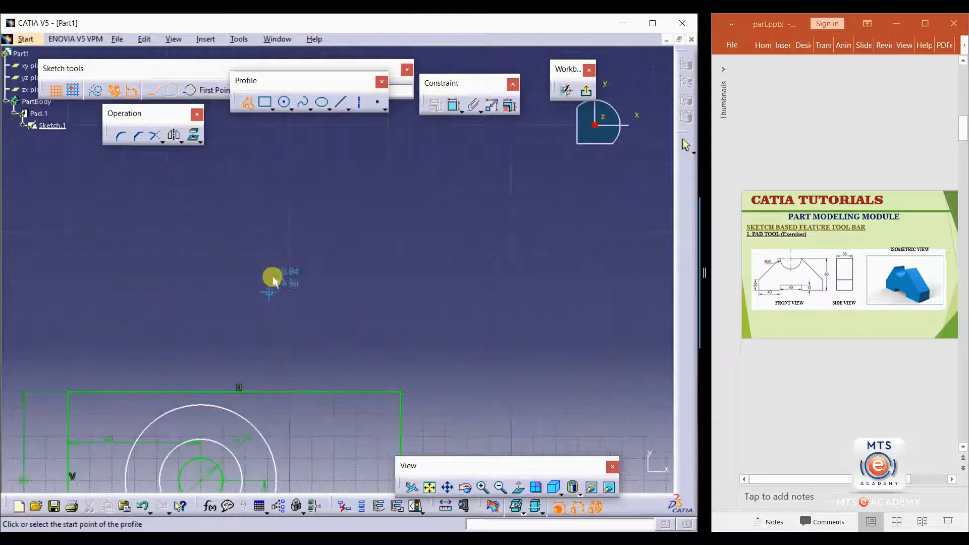
click(280, 263)
click(269, 166)
click(424, 147)
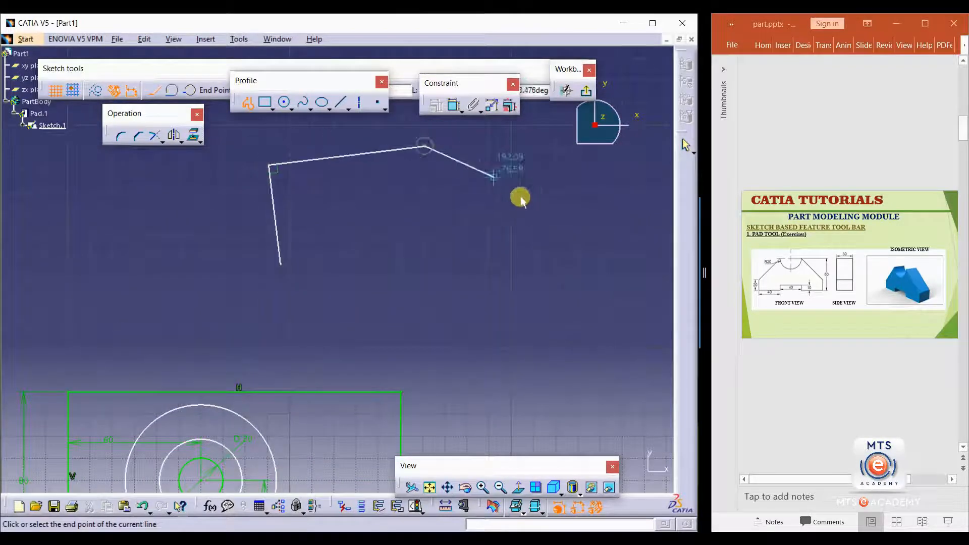
click(538, 211)
click(479, 288)
click(394, 264)
click(397, 230)
click(332, 229)
click(332, 264)
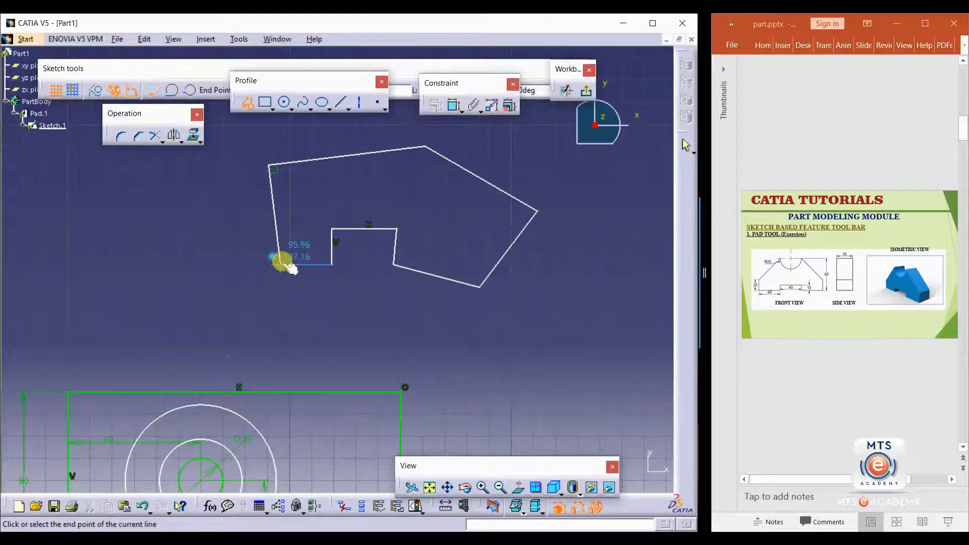
click(281, 263)
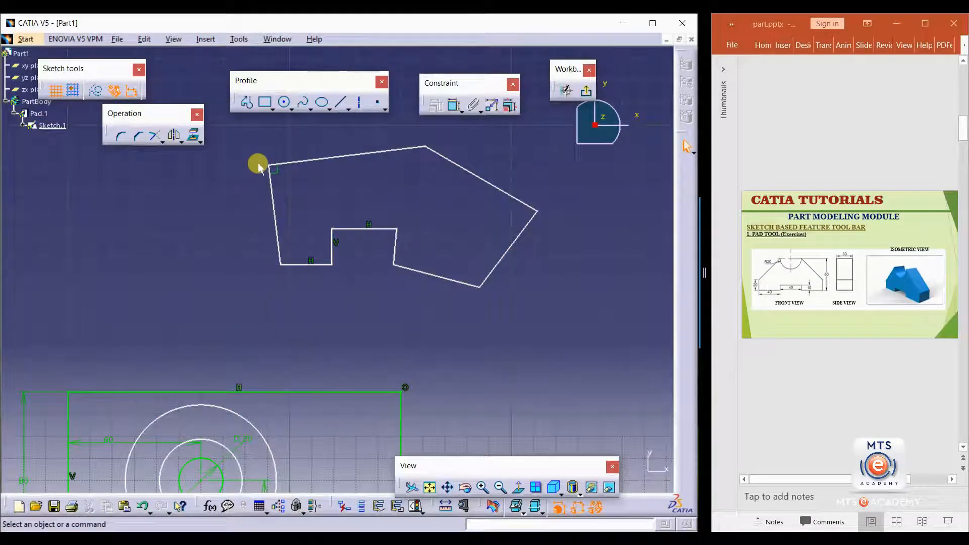
Step: Delete the whole irregular notched profile above the rectangle
mouse_move(331, 252)
ctrl+middle_down()
mouse_move(368, 269)
mouse_move(368, 294)
mouse_move(392, 292)
ctrl+middle_up()
drag(506, 172, 274, 293)
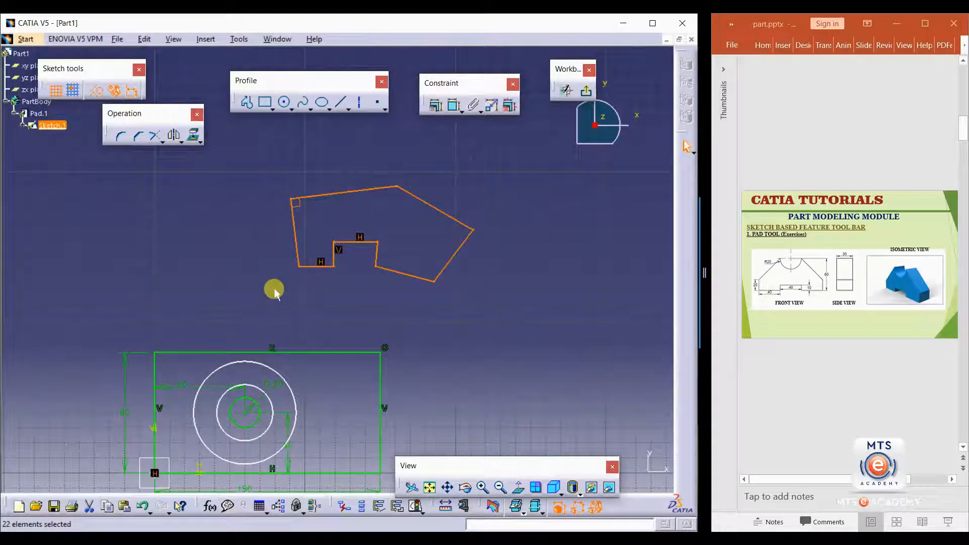
key(Delete)
Step: Exit the sketch to return to the 3D pad
middle_drag(353, 325, 403, 303)
click(587, 91)
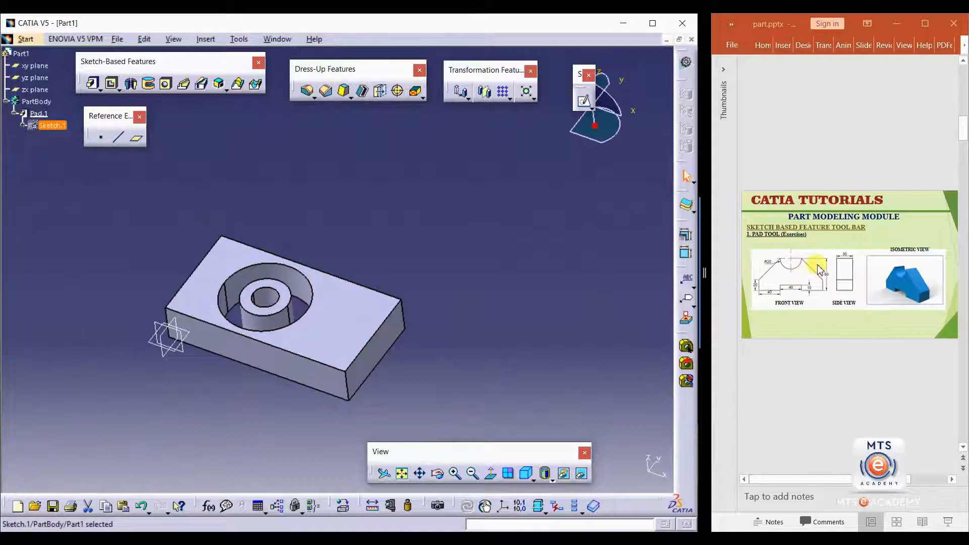
Step: Switch to the PowerPoint slide and examine the dimensions in the pad exercise's front, side and isometric views
ctrl+scroll(795, 279, up, 2)
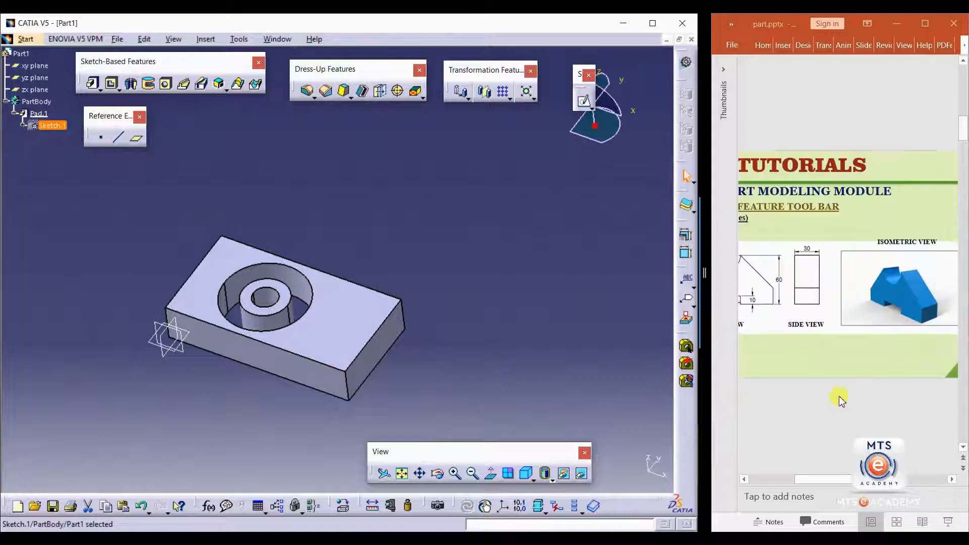
click(832, 483)
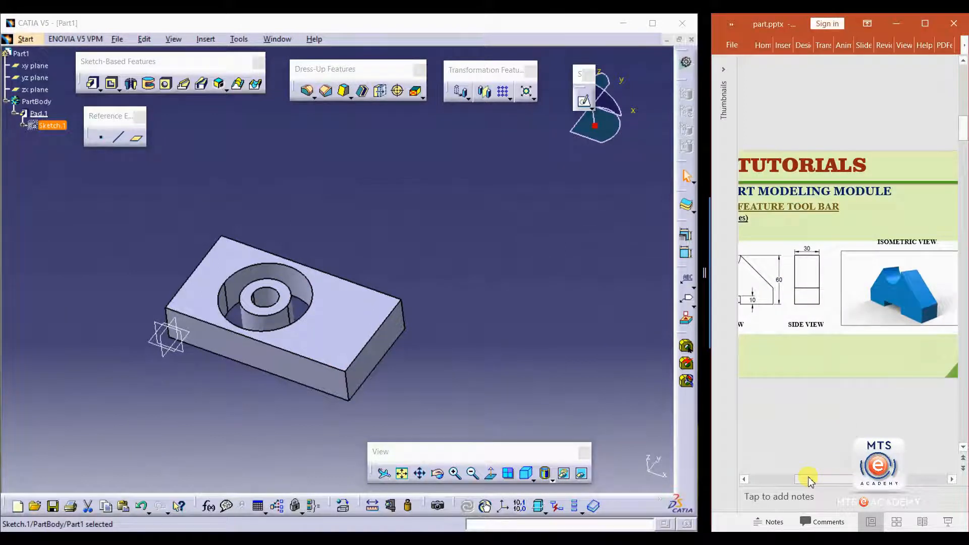
drag(833, 483, 802, 481)
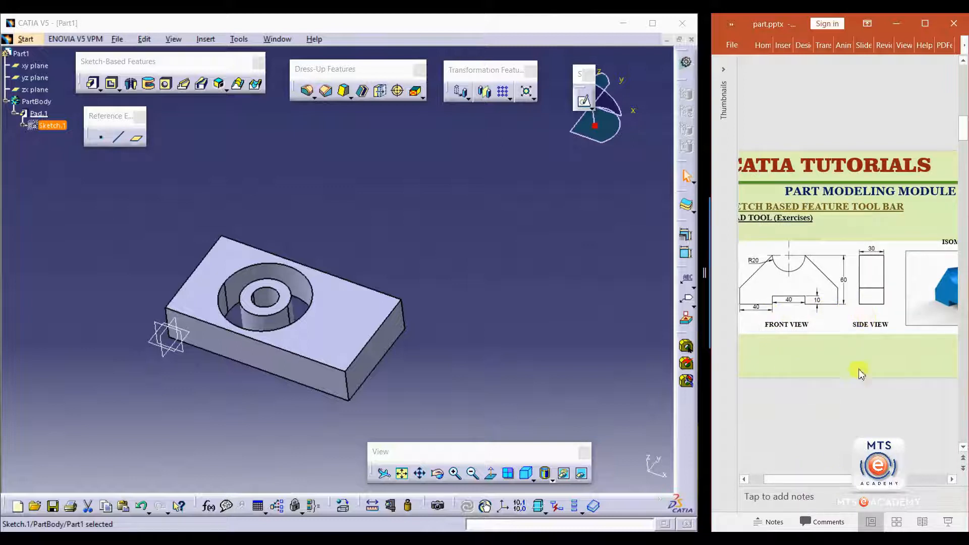
drag(811, 482, 840, 481)
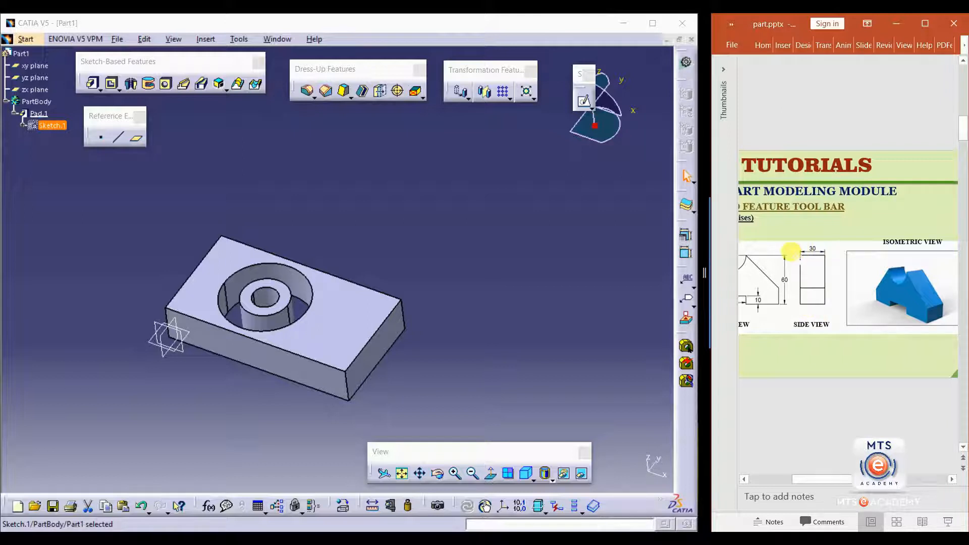
drag(823, 474, 792, 484)
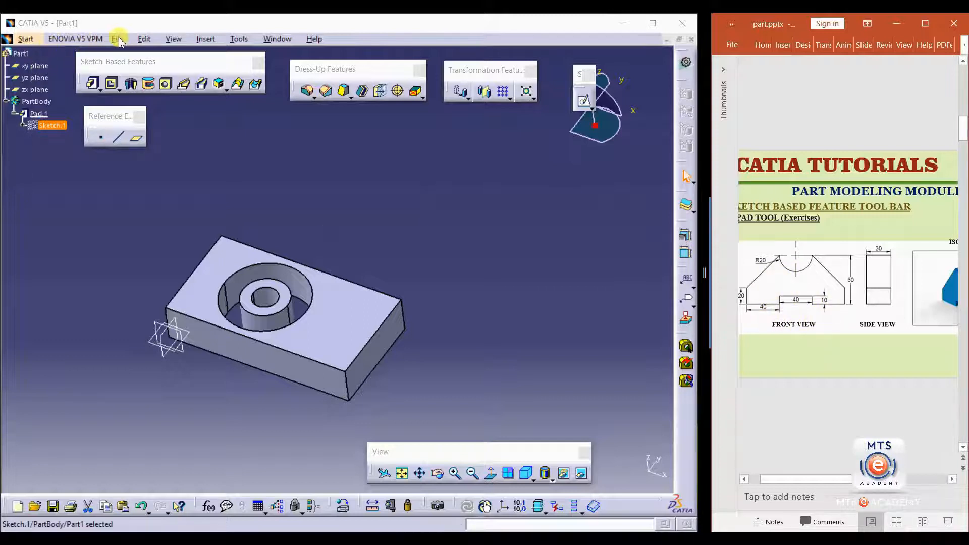
Step: Switch to CATIA and create a new Part Design part named Part2 with hybrid design enabled
click(35, 42)
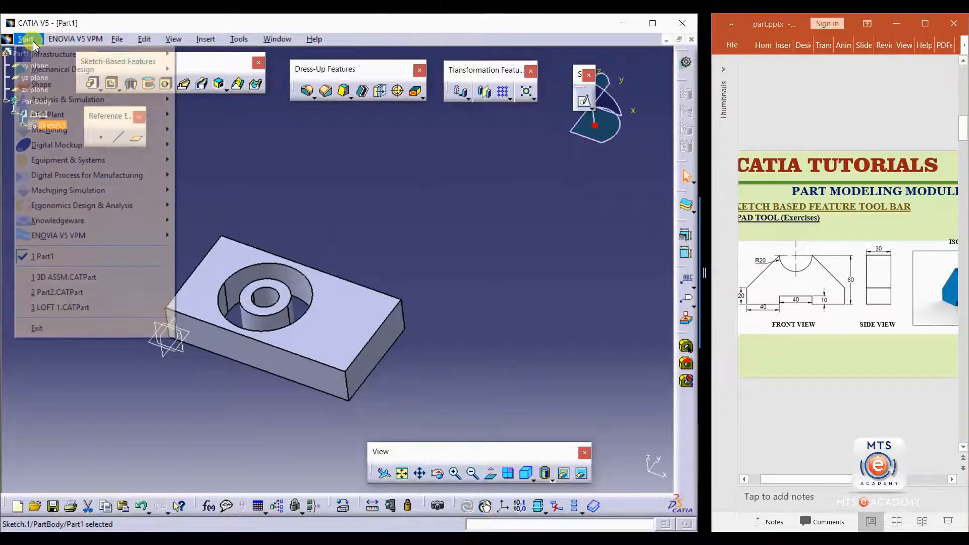
mouse_move(53, 70)
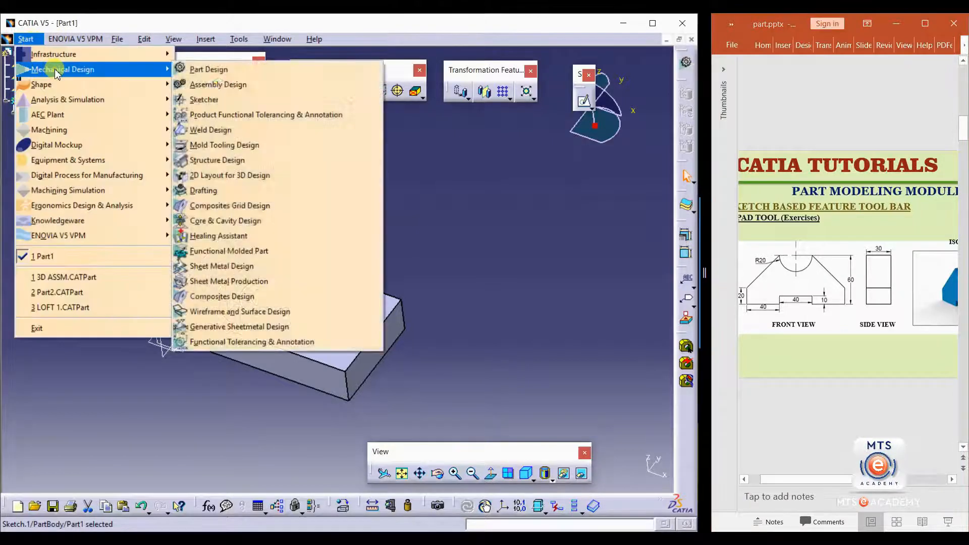
click(206, 75)
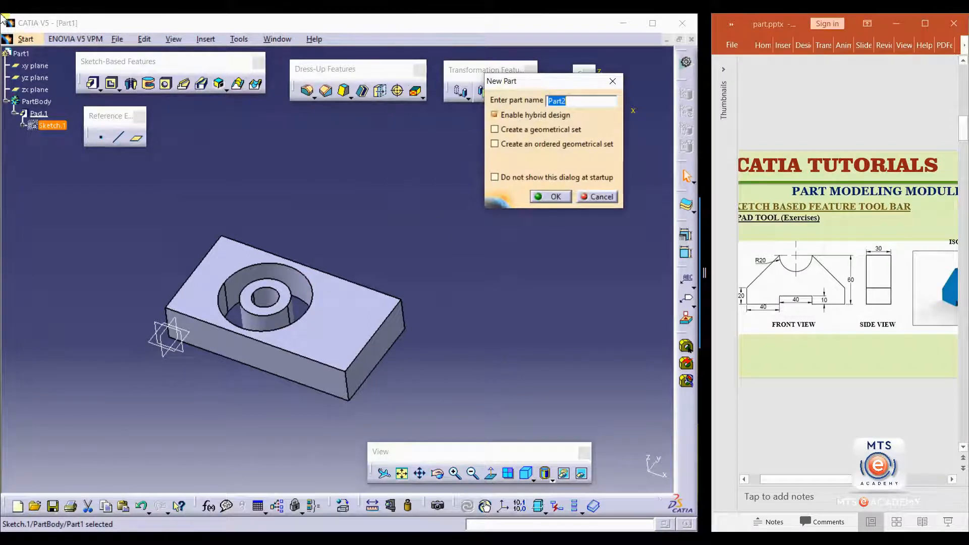
click(552, 197)
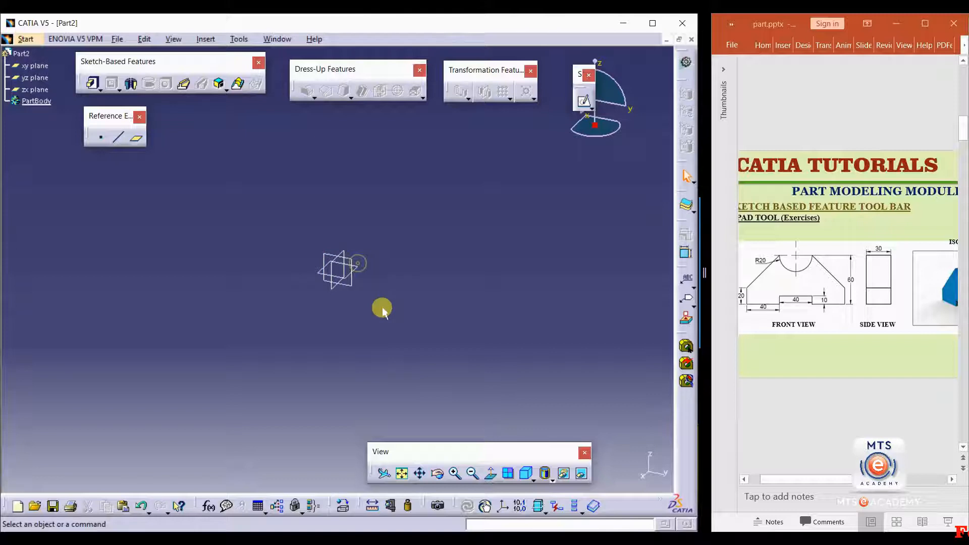
Step: Start a new sketch on the xy plane of the new part
click(366, 270)
click(368, 272)
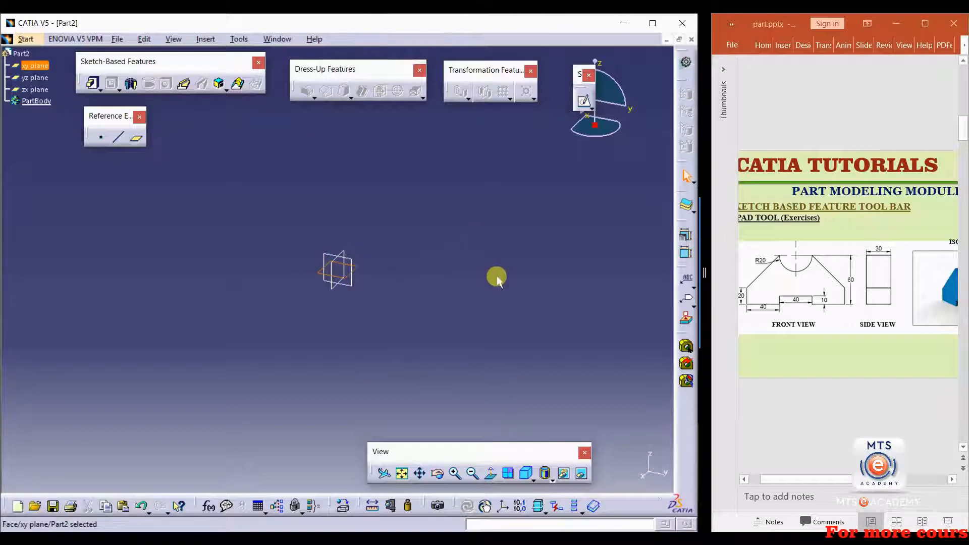
click(583, 105)
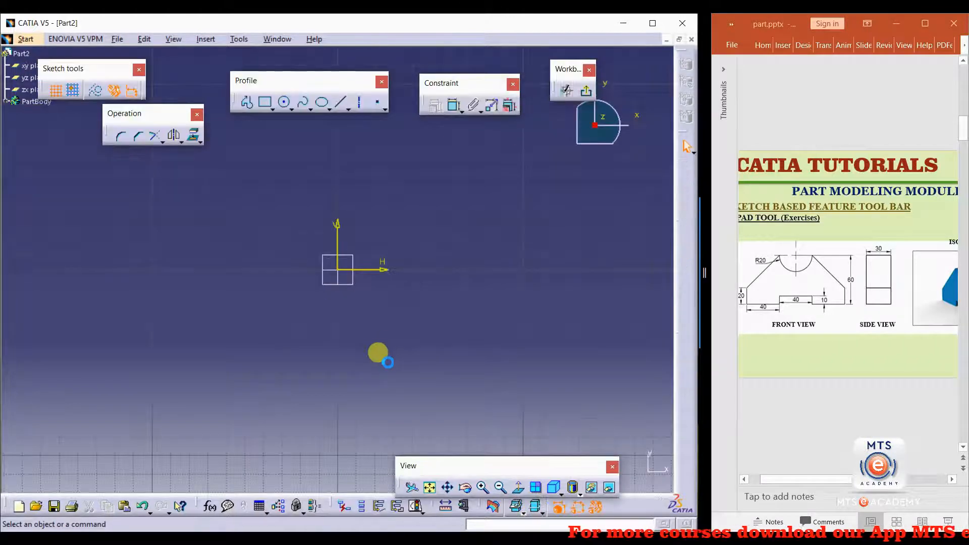
Step: Draw a circle centred on the sketch's vertical axis above the origin for the exercise's R20 cutout
mouse_move(392, 318)
middle_down()
mouse_move(377, 335)
mouse_move(382, 345)
middle_up()
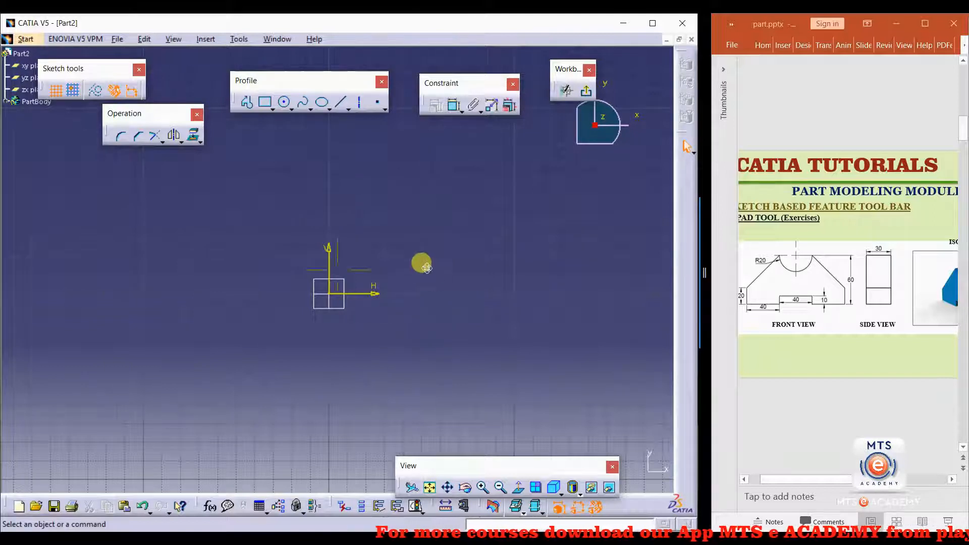
middle_drag(422, 264, 376, 283)
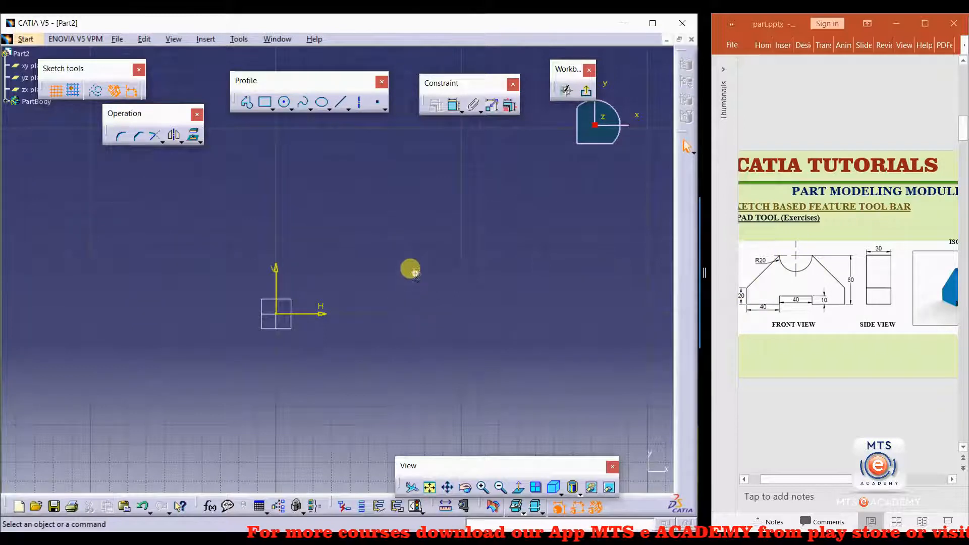
middle_drag(411, 270, 422, 267)
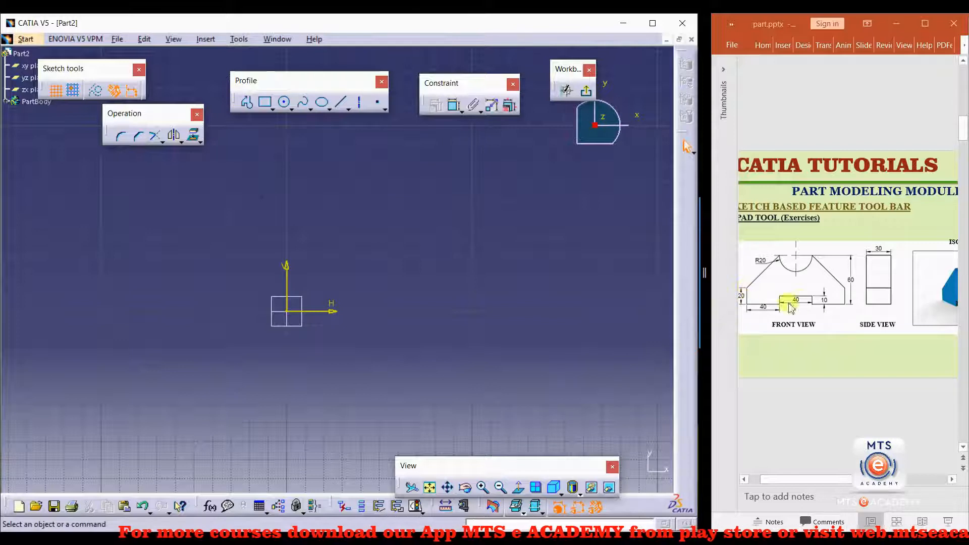
click(247, 101)
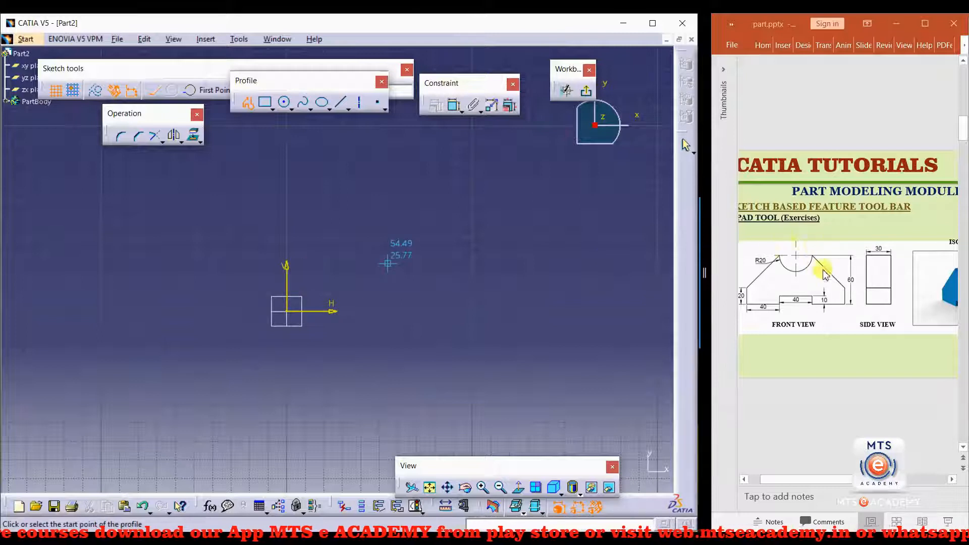
click(284, 104)
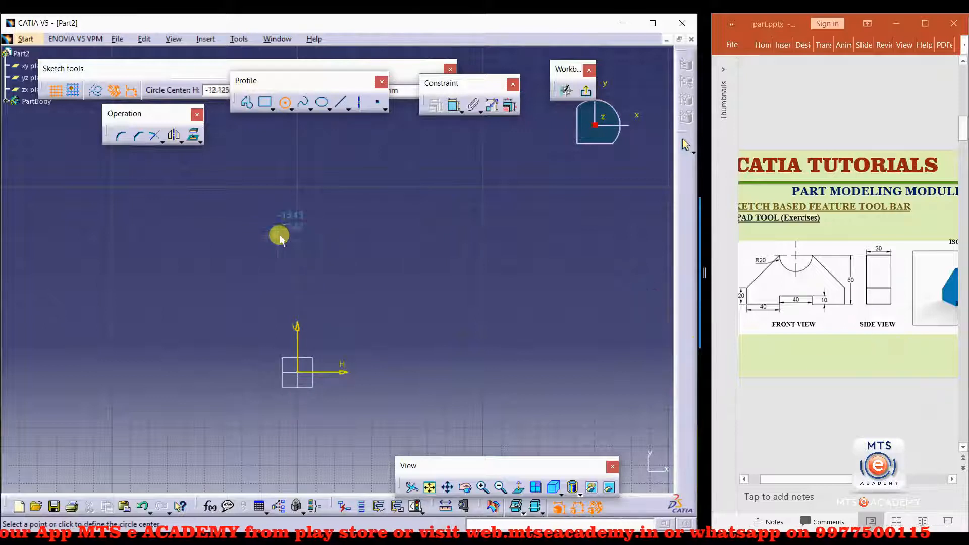
click(297, 258)
click(324, 222)
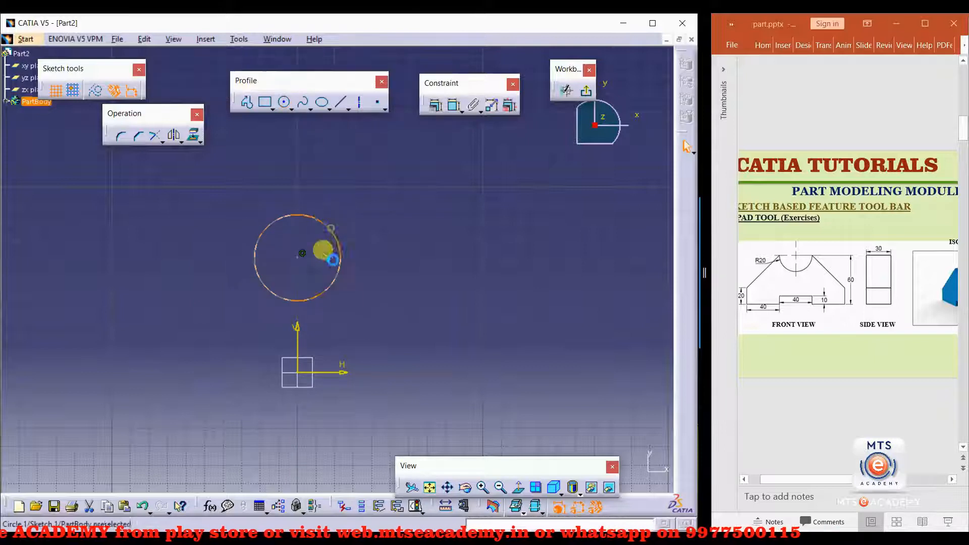
Step: Draw connected lines from the circle's left edge down to a vertical edge about 51 mm left of the vertical axis and along the horizontal axis
mouse_move(360, 314)
middle_down()
mouse_move(389, 275)
mouse_move(396, 333)
middle_up()
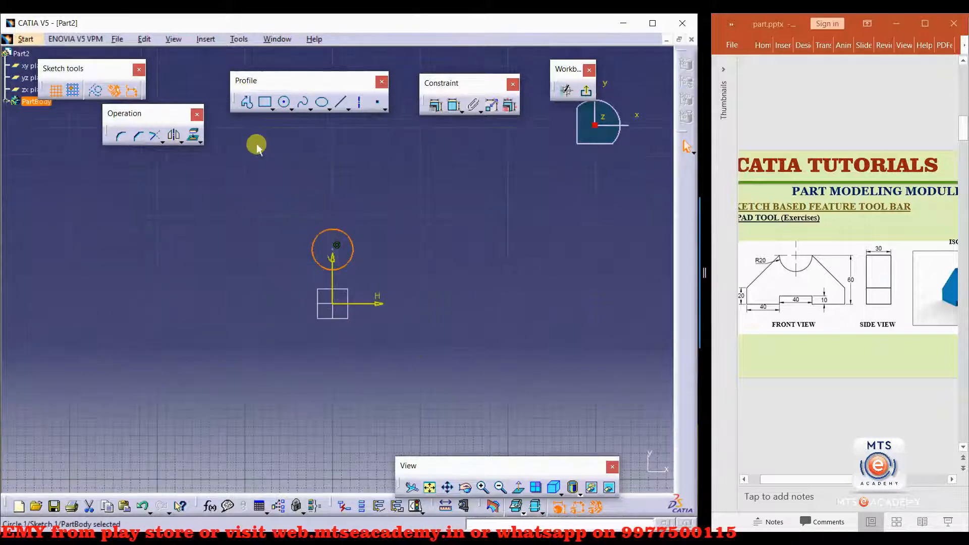
click(247, 104)
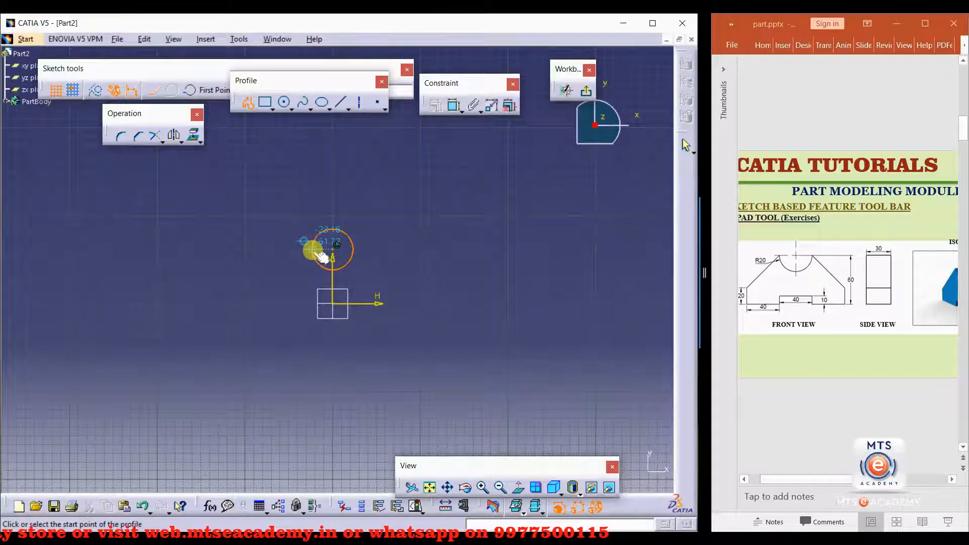
click(314, 249)
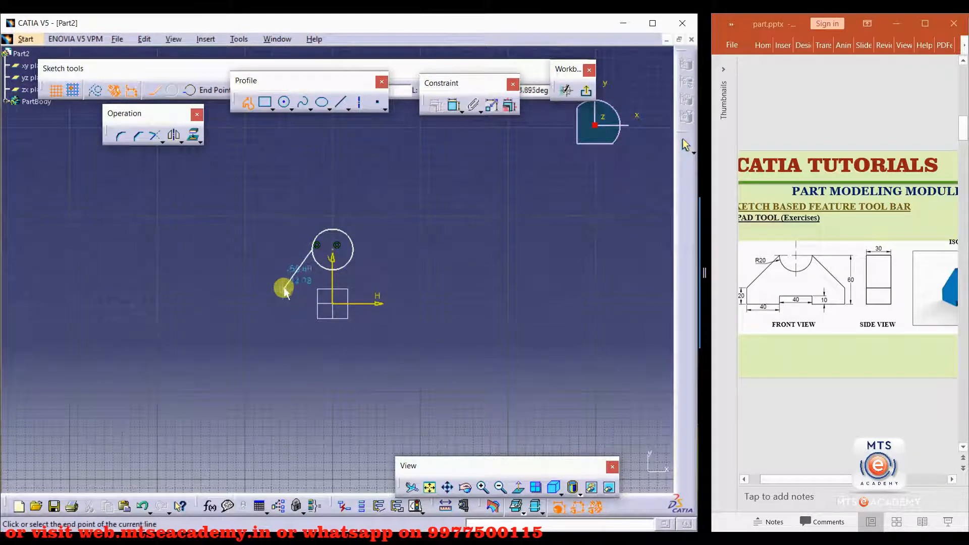
mouse_move(286, 281)
middle_down()
mouse_move(295, 256)
mouse_move(332, 217)
middle_up()
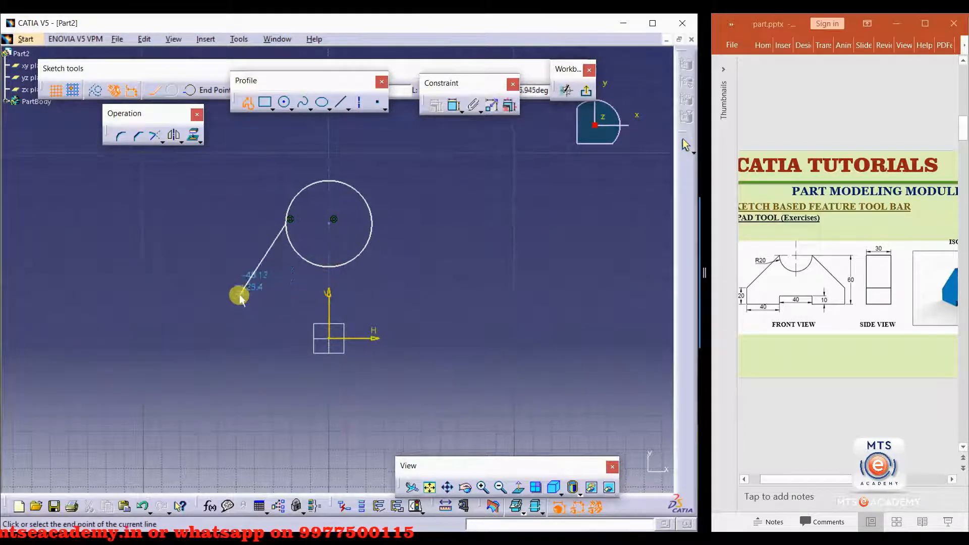
click(234, 299)
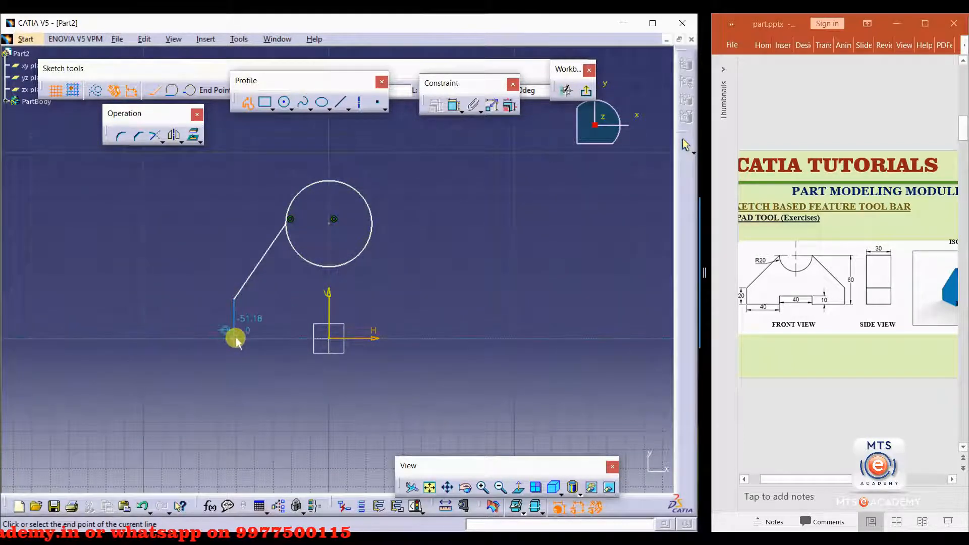
click(234, 336)
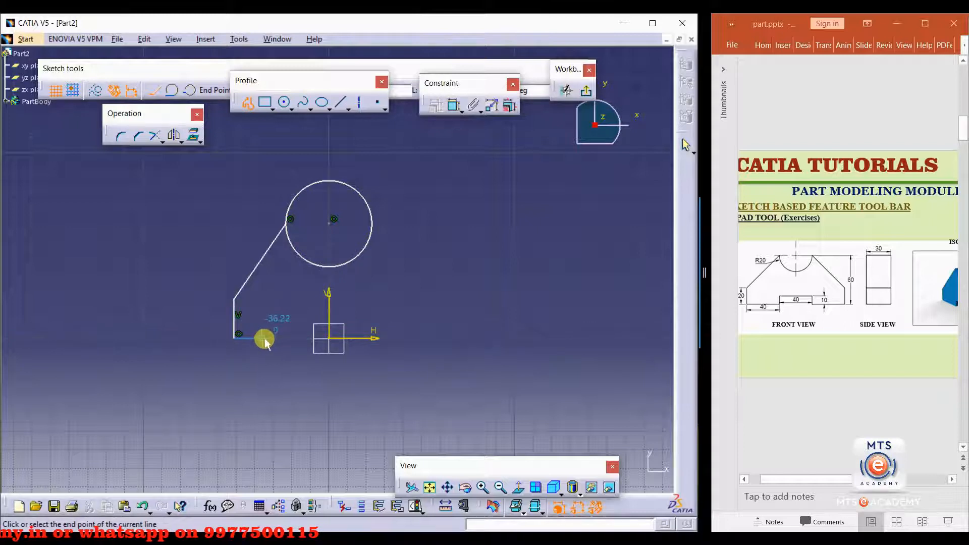
click(291, 337)
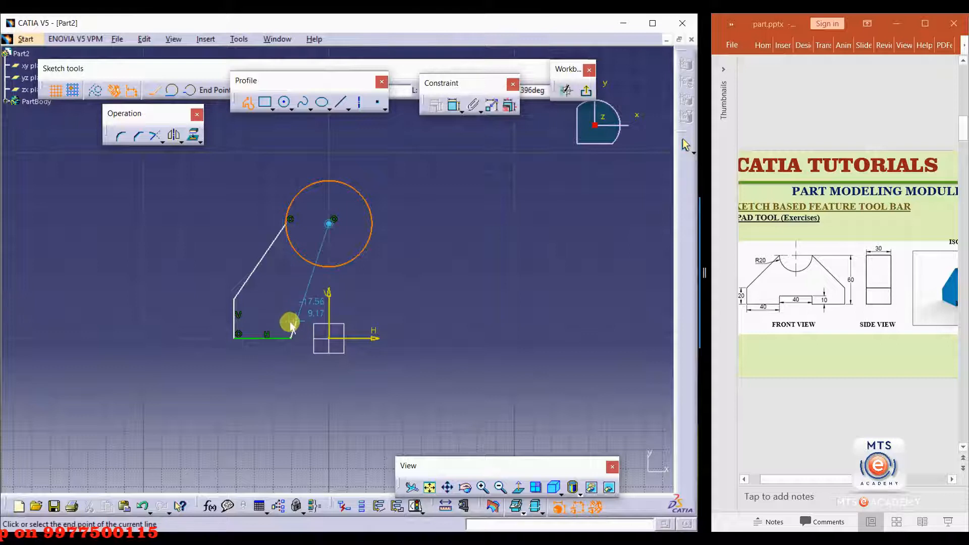
Step: Continue the profile up about 8 mm for the side of the base notch and across to the vertical axis
click(289, 324)
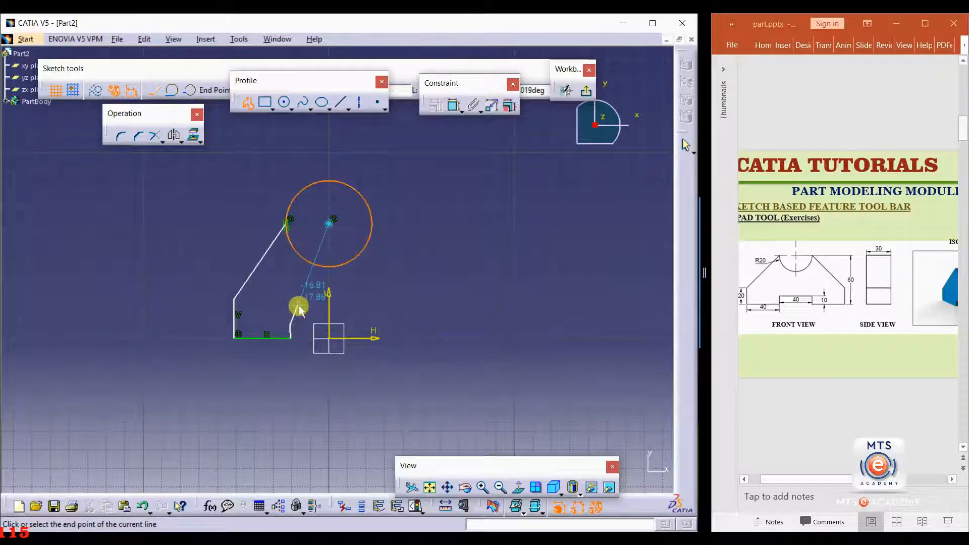
key(ctrl+z)
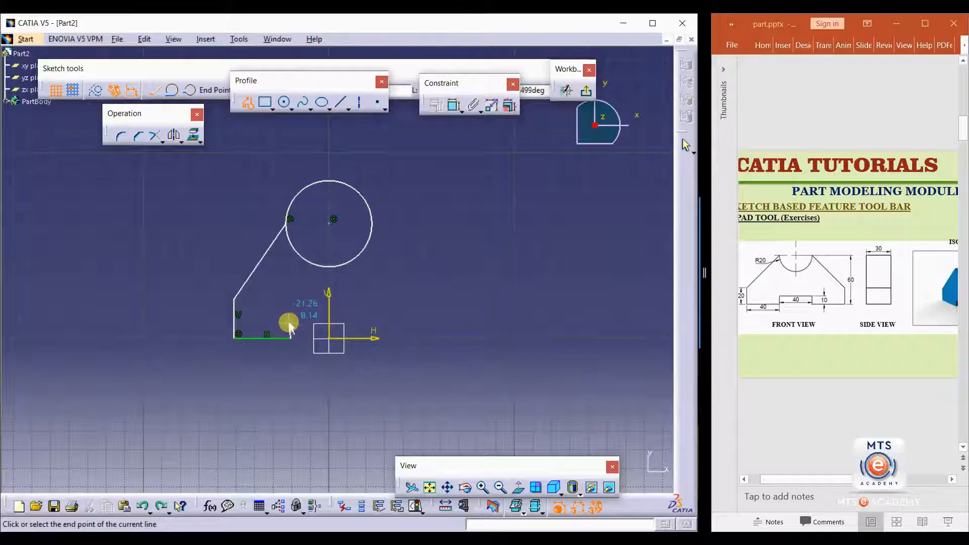
click(329, 323)
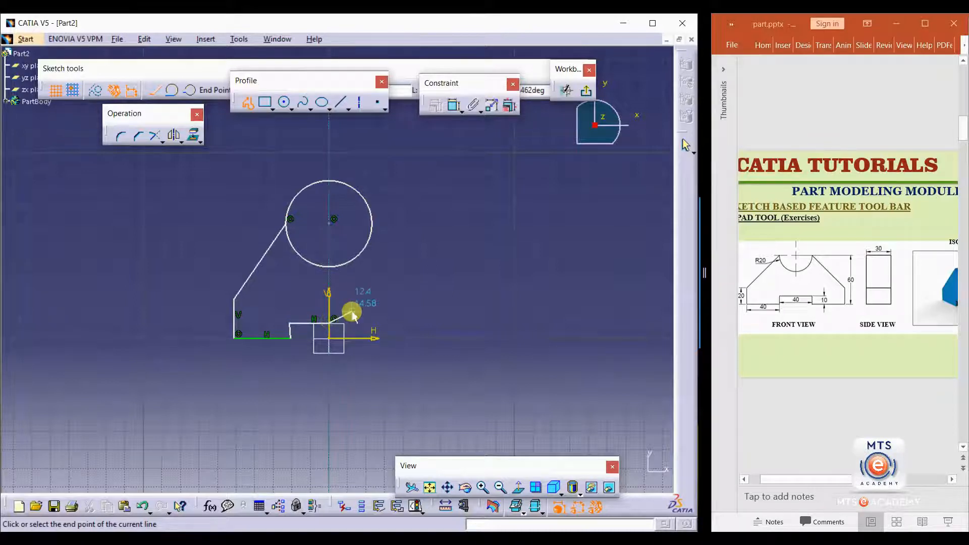
key(Escape)
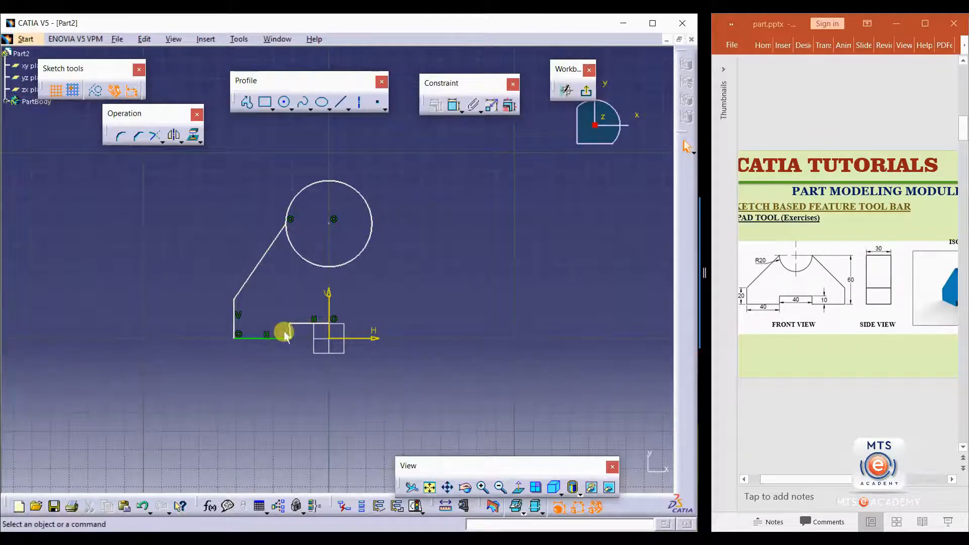
Step: Apply a Vertical constraint to the short side line of the base notch
click(292, 331)
click(436, 104)
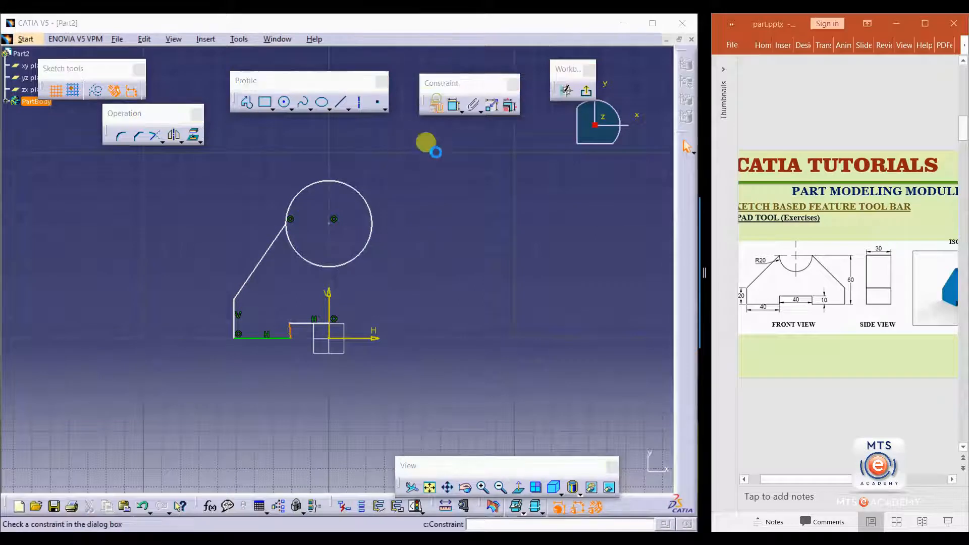
click(531, 250)
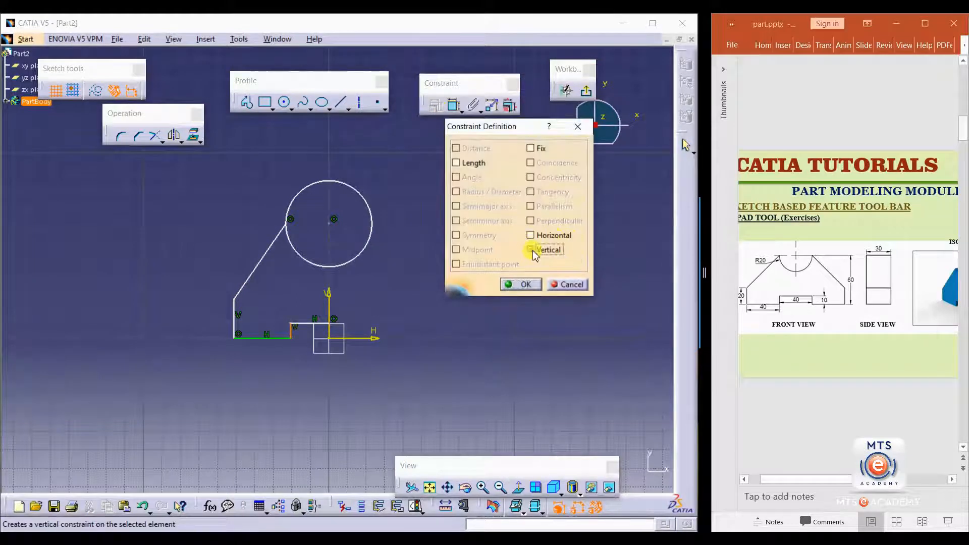
click(532, 283)
click(438, 282)
Step: Mirror the five lines of the left half profile about the sketch's vertical axis
click(250, 273)
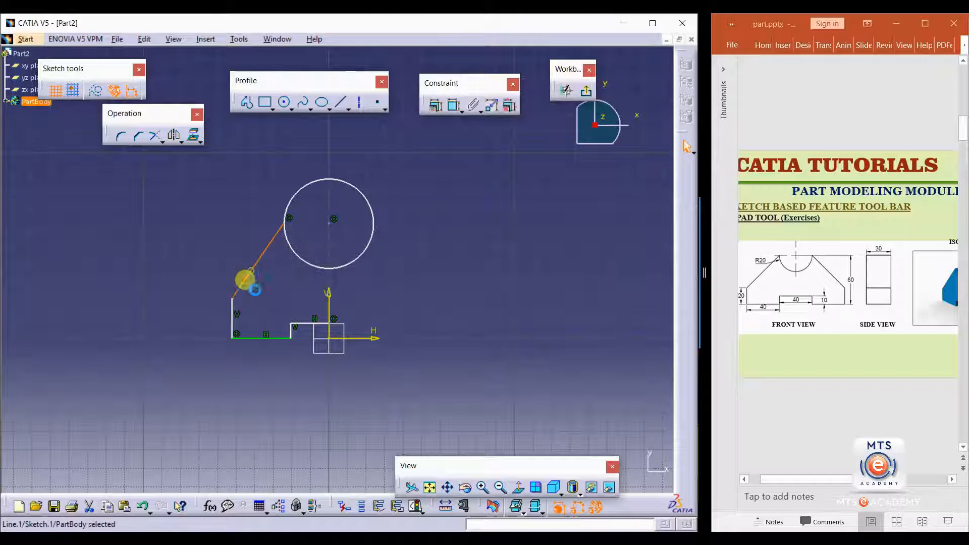
ctrl+click(233, 317)
ctrl+click(282, 338)
ctrl+click(292, 331)
ctrl+click(302, 323)
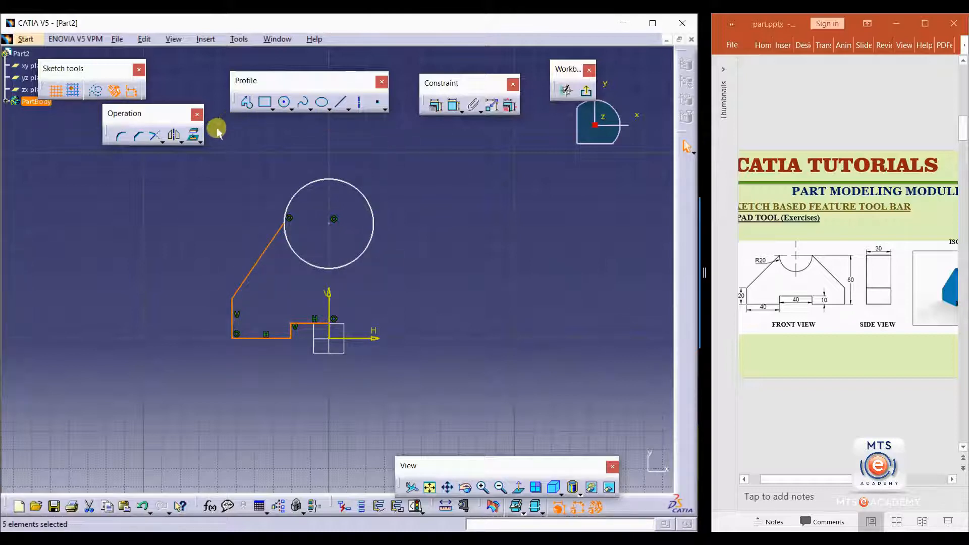
click(174, 134)
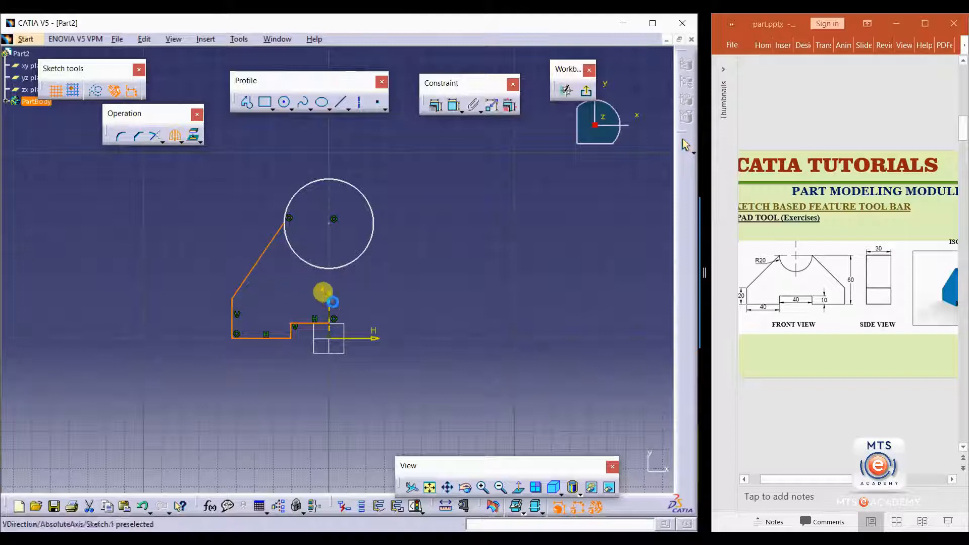
click(328, 293)
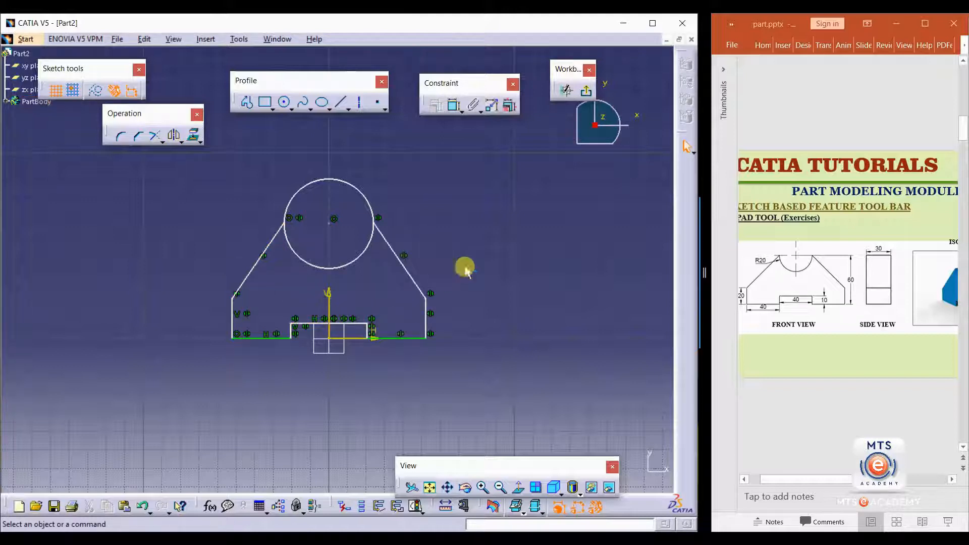
Step: Quick-trim the upper part of the circle between the two sloped lines, leaving the lower arc as the cutout
click(161, 142)
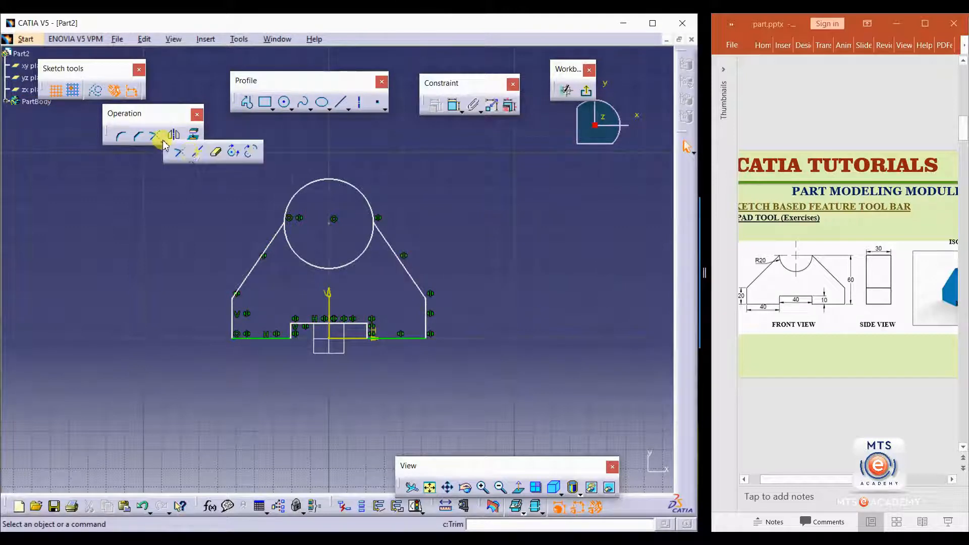
click(218, 153)
click(357, 185)
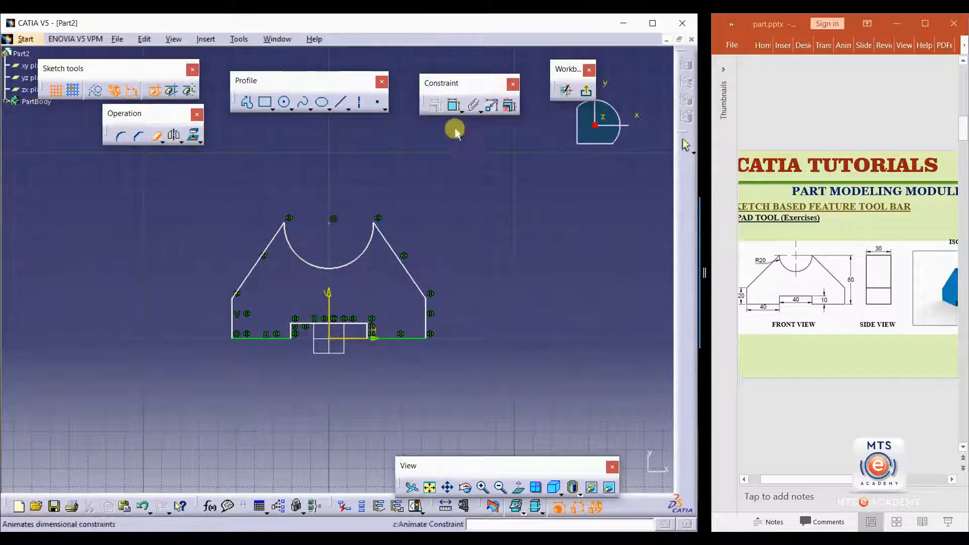
Step: Dimension the height from the base line to the arc's centre and set it to 60 mm
click(454, 106)
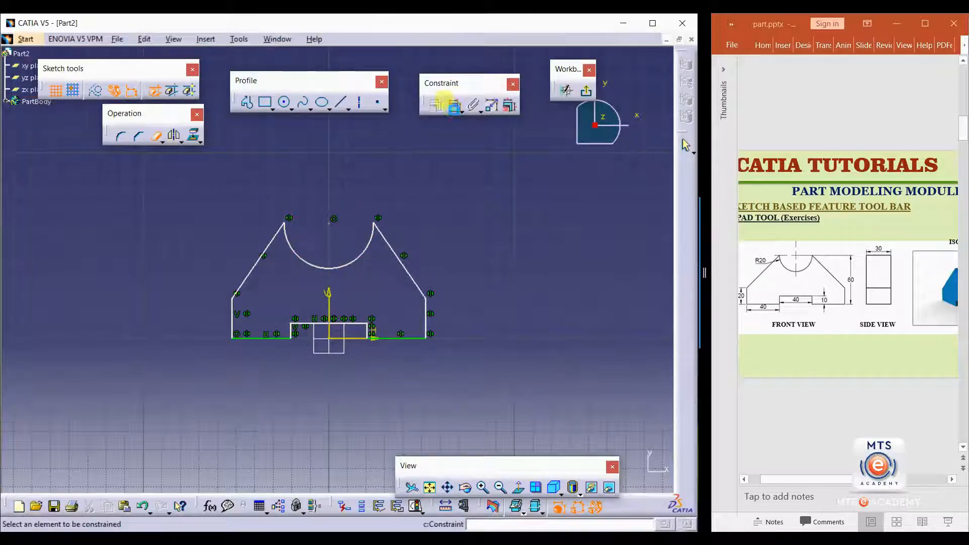
click(329, 223)
click(359, 337)
double_click(487, 284)
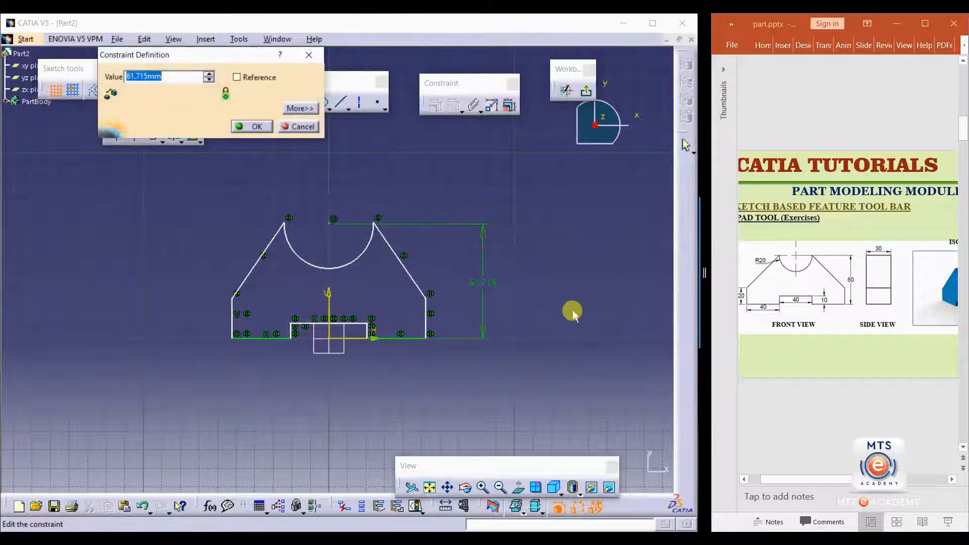
text(60)
key(Return)
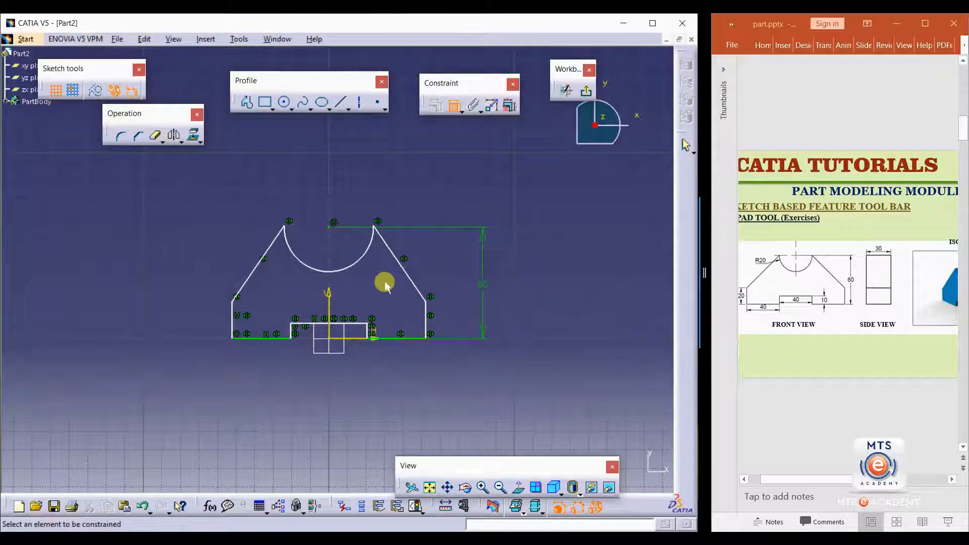
Step: Dimension the cutout arc's radius and set it to 20 mm
click(374, 261)
double_click(433, 247)
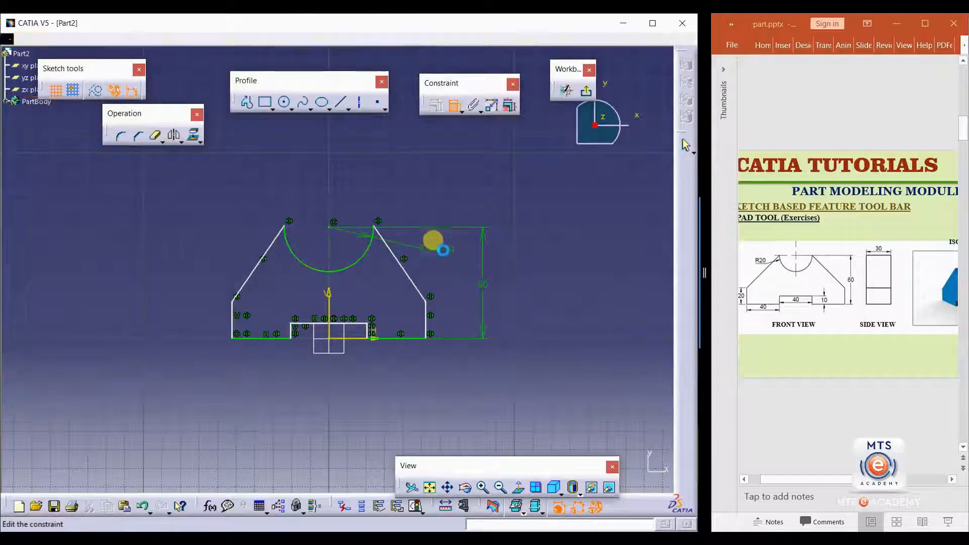
text(20)
key(Return)
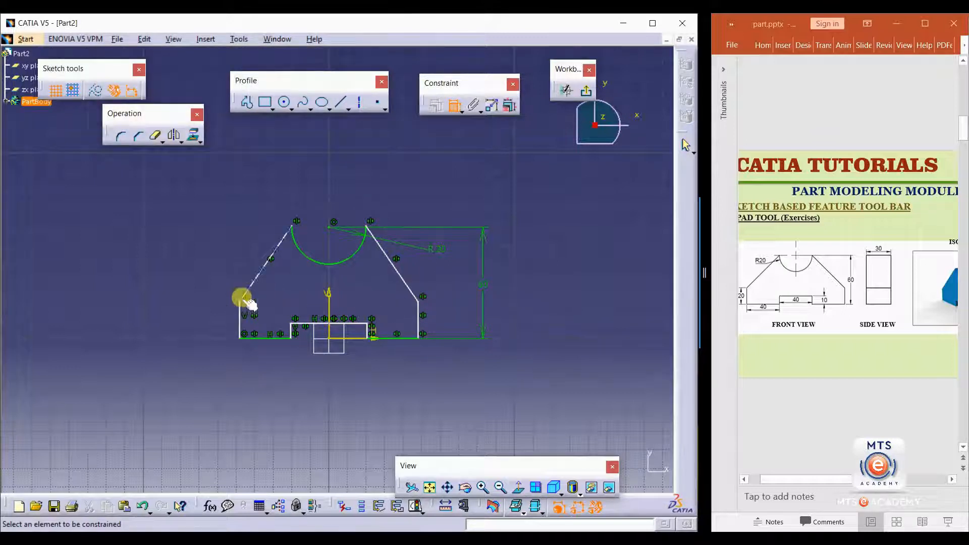
Step: Dimension the left vertical edge as 20 mm and the left base segment as 40 mm
click(239, 320)
double_click(198, 310)
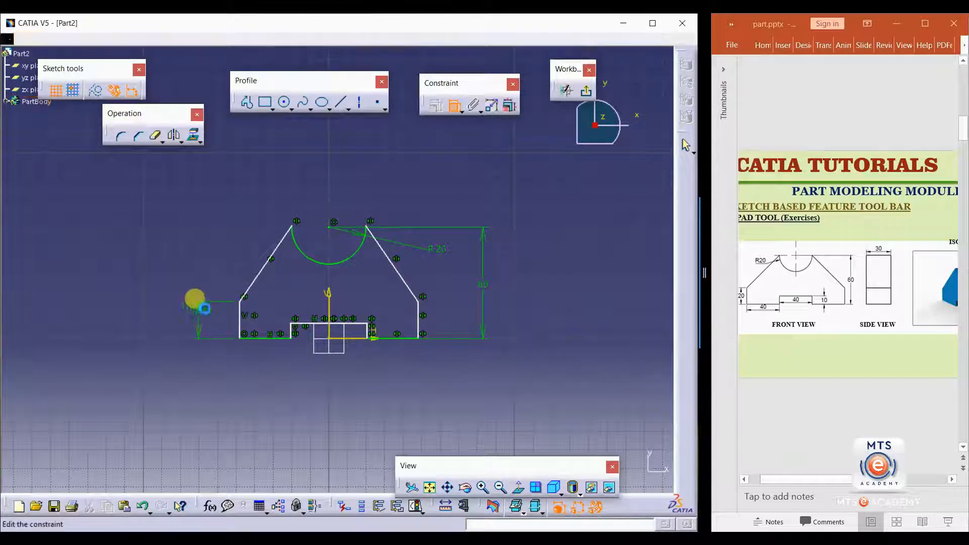
key(Return)
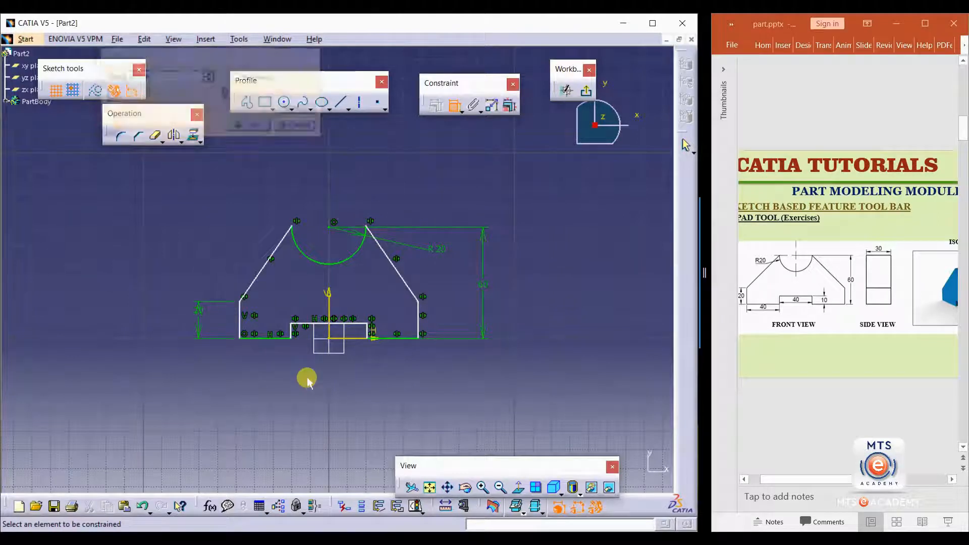
click(270, 338)
double_click(263, 362)
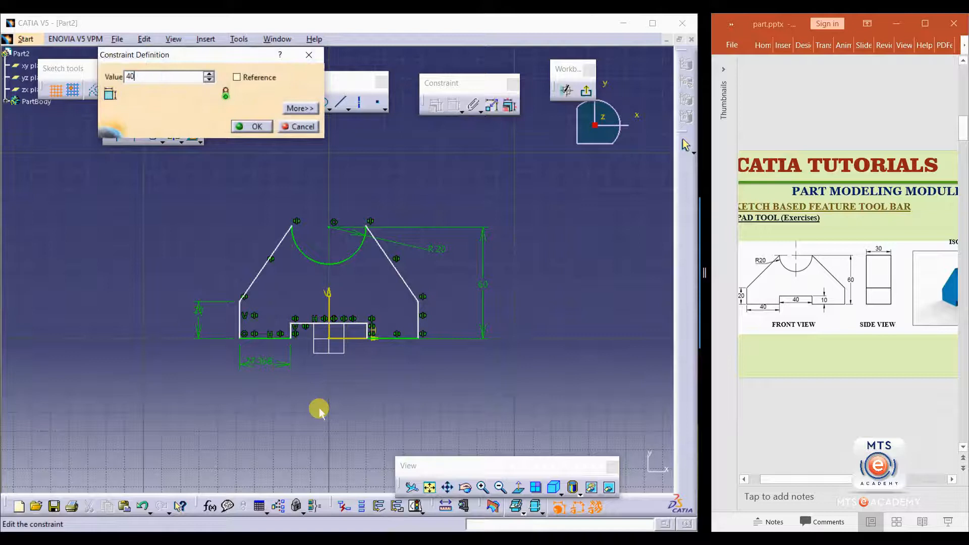
key(Return)
Step: Dimension the base notch with a half-width of 20 mm from the vertical axis and a height of 10 mm
click(328, 328)
double_click(325, 392)
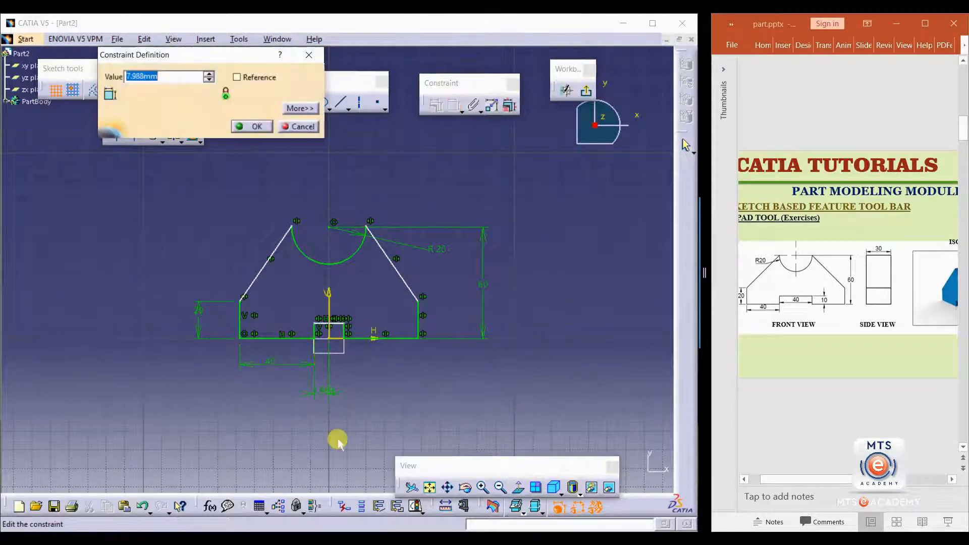
key(Return)
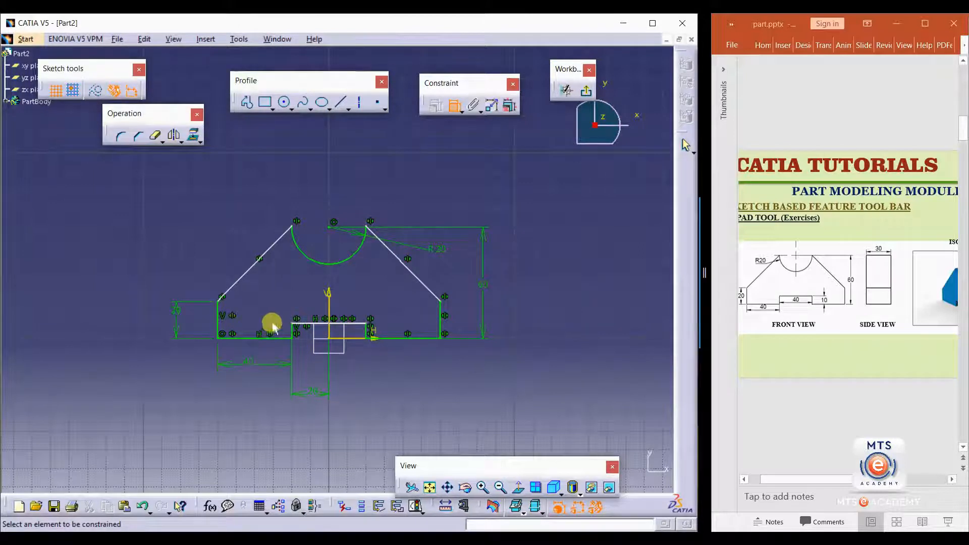
click(296, 335)
double_click(268, 290)
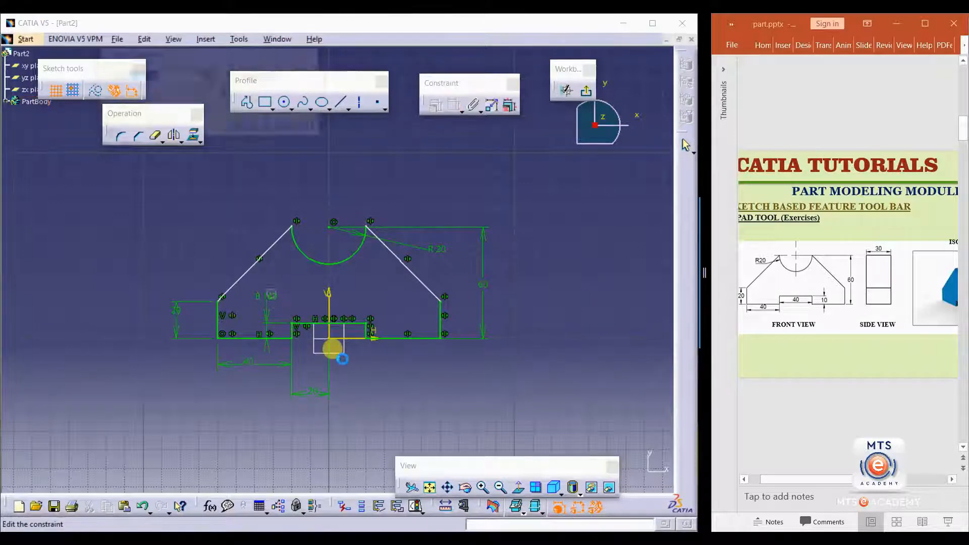
text(10mm)
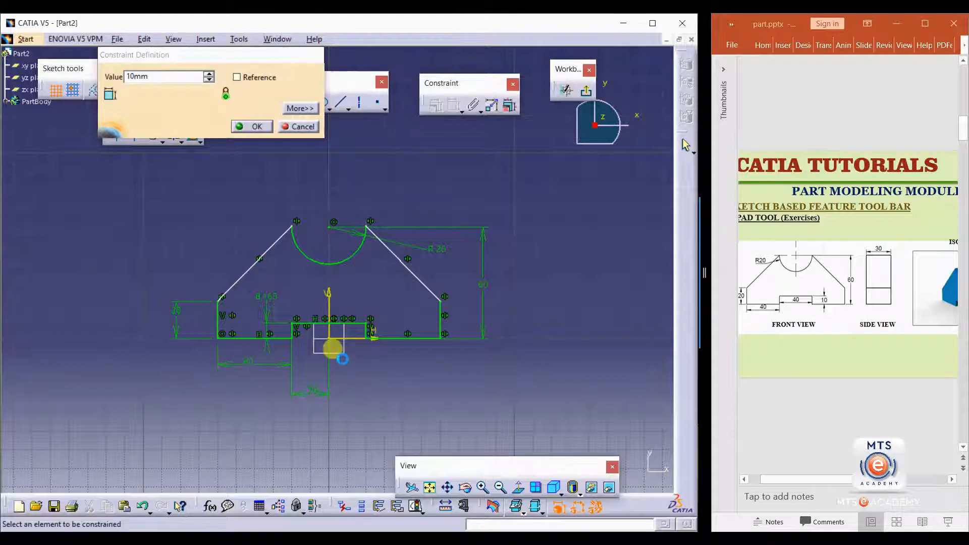
key(Return)
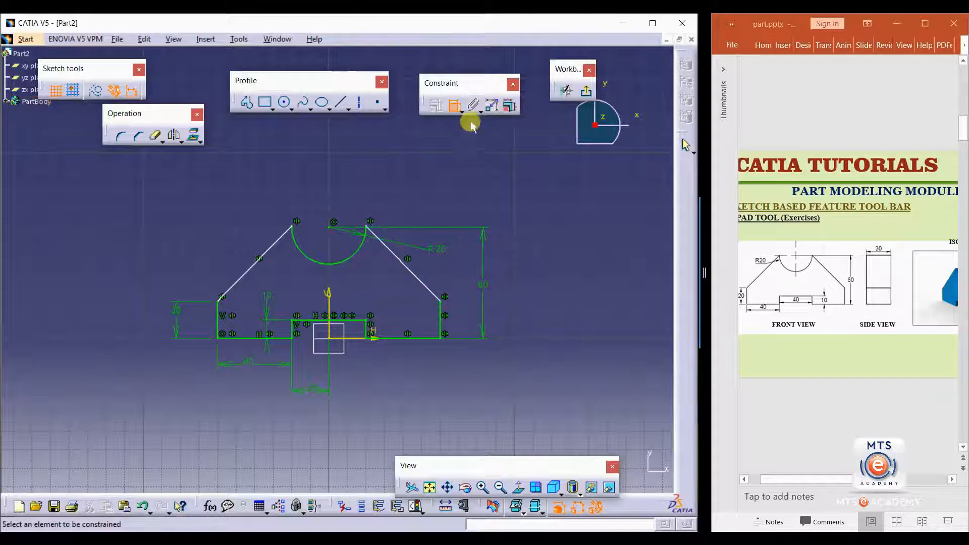
click(454, 107)
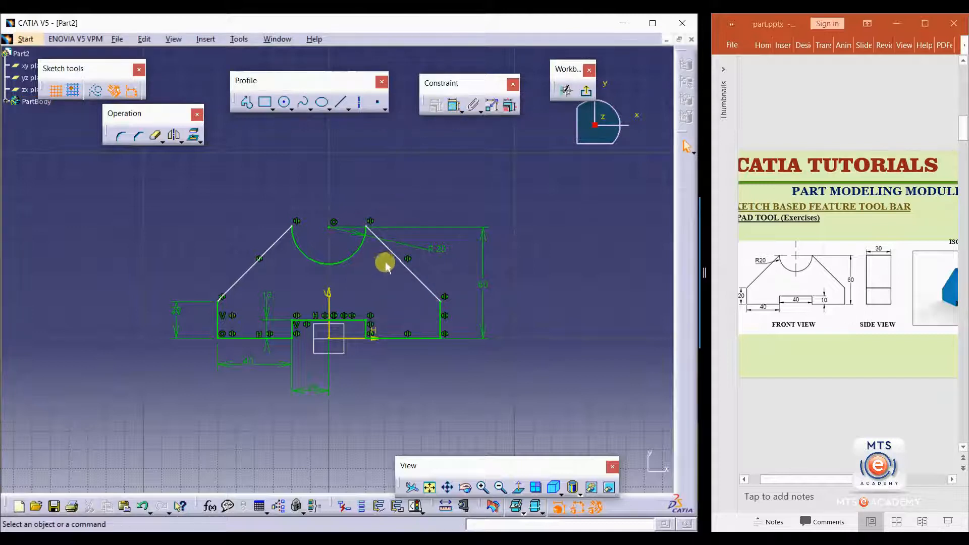
Step: Move the right sloped line and its upper endpoint on the arc to test their remaining freedom of movement
mouse_move(394, 255)
mouse_down()
mouse_move(396, 275)
mouse_move(402, 218)
mouse_move(397, 290)
mouse_move(401, 201)
mouse_move(413, 288)
mouse_move(391, 159)
mouse_move(406, 258)
mouse_move(396, 275)
mouse_move(348, 168)
mouse_move(413, 277)
mouse_move(391, 210)
mouse_move(398, 223)
mouse_move(411, 199)
mouse_up()
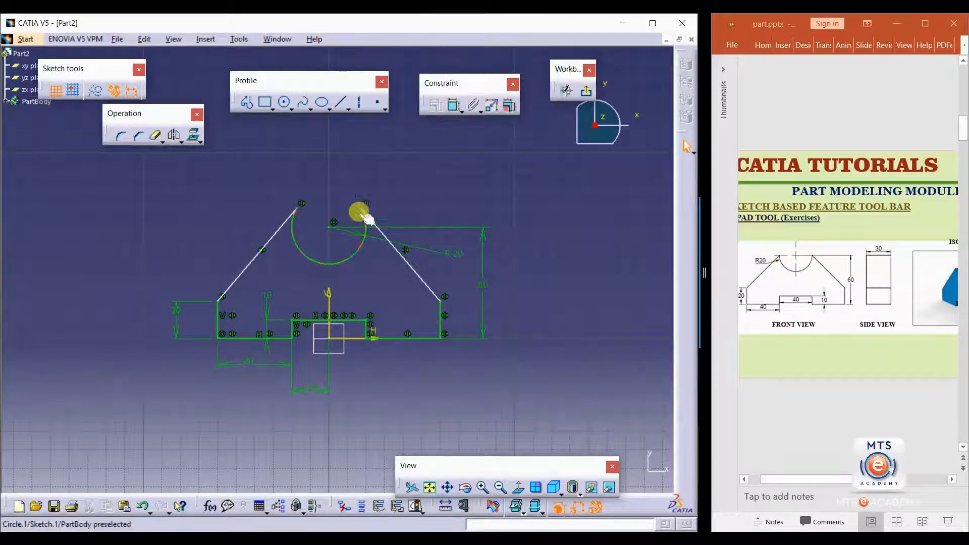
mouse_move(367, 212)
mouse_down()
mouse_move(368, 222)
mouse_move(353, 147)
mouse_move(400, 232)
mouse_up()
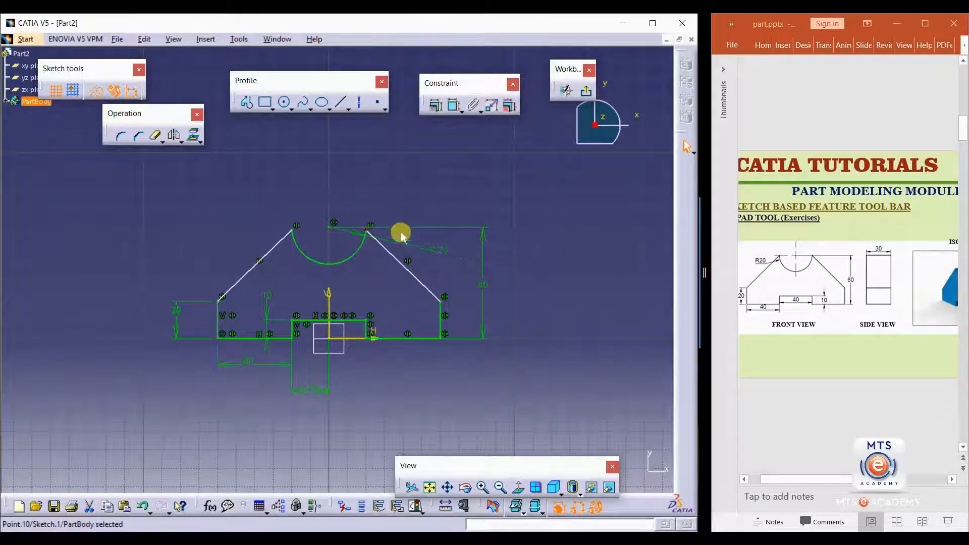
Step: Add a horizontally constrained axis line between the cutout arc's left endpoint and its center, and exit the sketch
click(426, 198)
click(359, 103)
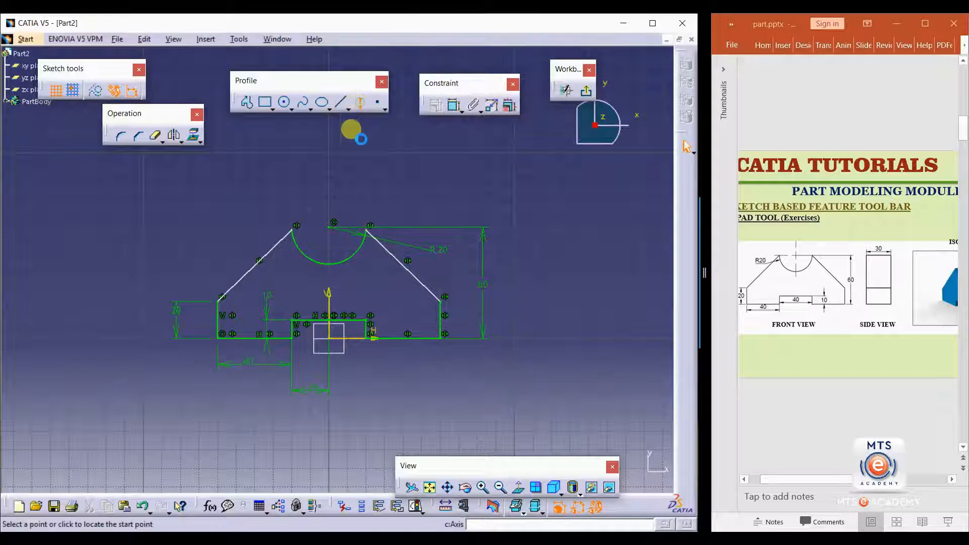
click(293, 226)
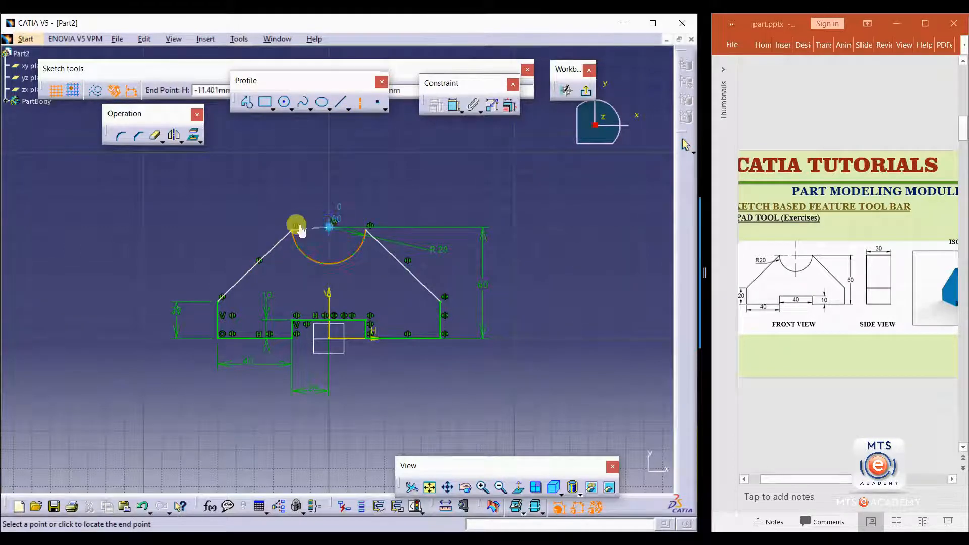
click(330, 227)
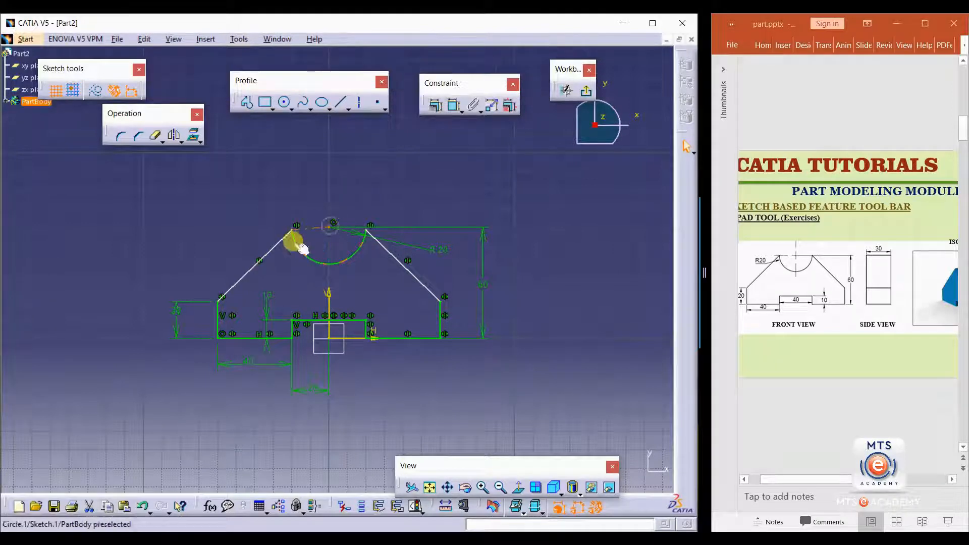
click(433, 106)
click(543, 235)
click(525, 284)
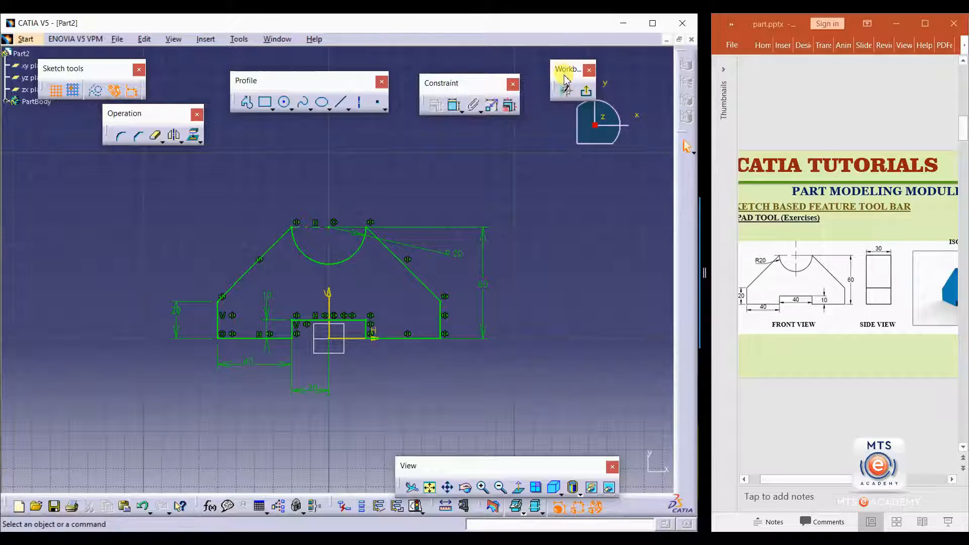
click(588, 96)
mouse_move(428, 336)
middle_down()
mouse_move(305, 135)
mouse_move(461, 372)
mouse_move(362, 378)
mouse_move(444, 339)
mouse_move(288, 269)
middle_up()
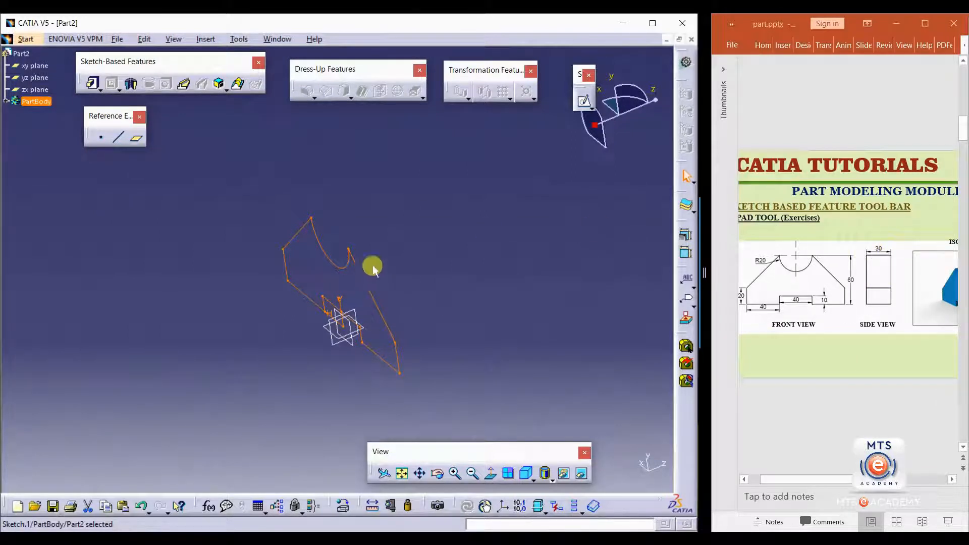
click(93, 84)
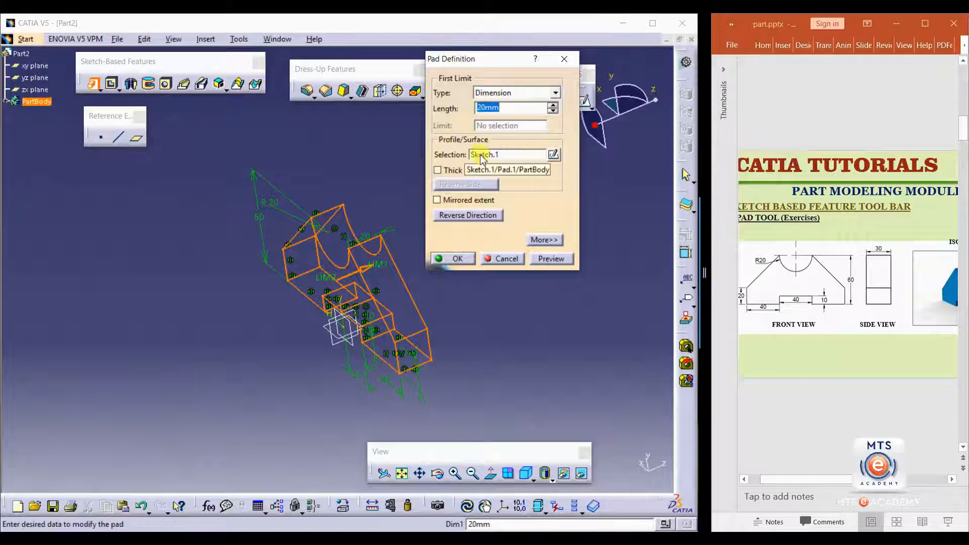
click(564, 58)
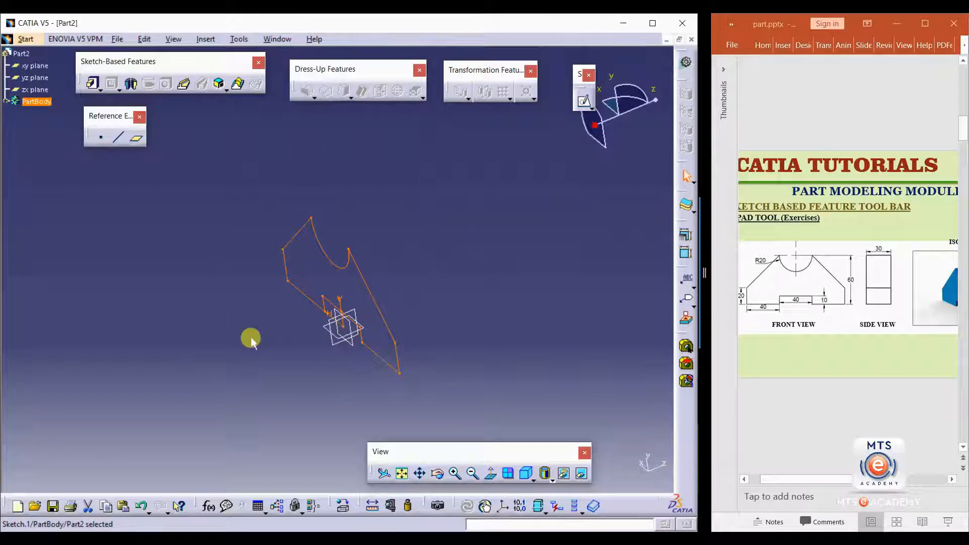
click(435, 220)
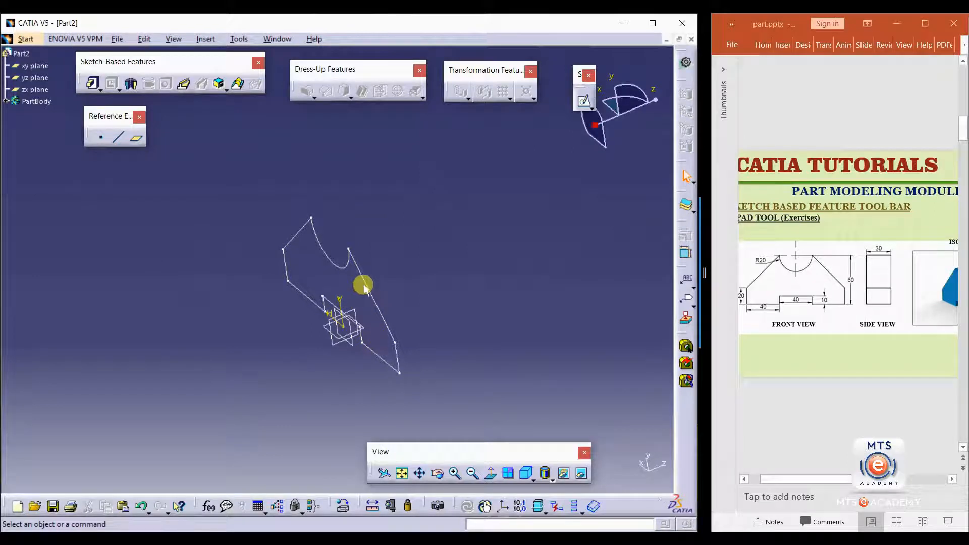
Step: Start a pad on the front-view profile with a length of 30 mm and preview the solid
click(94, 85)
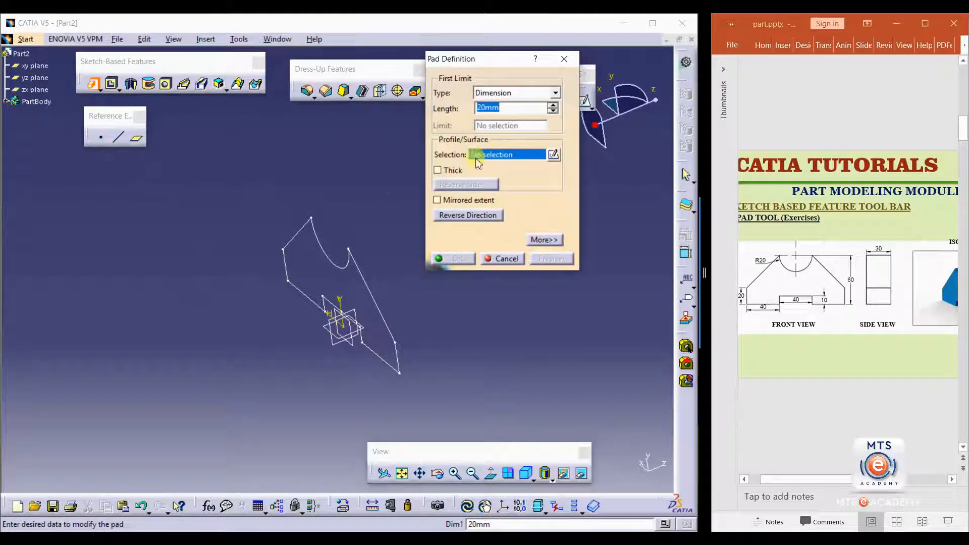
click(355, 262)
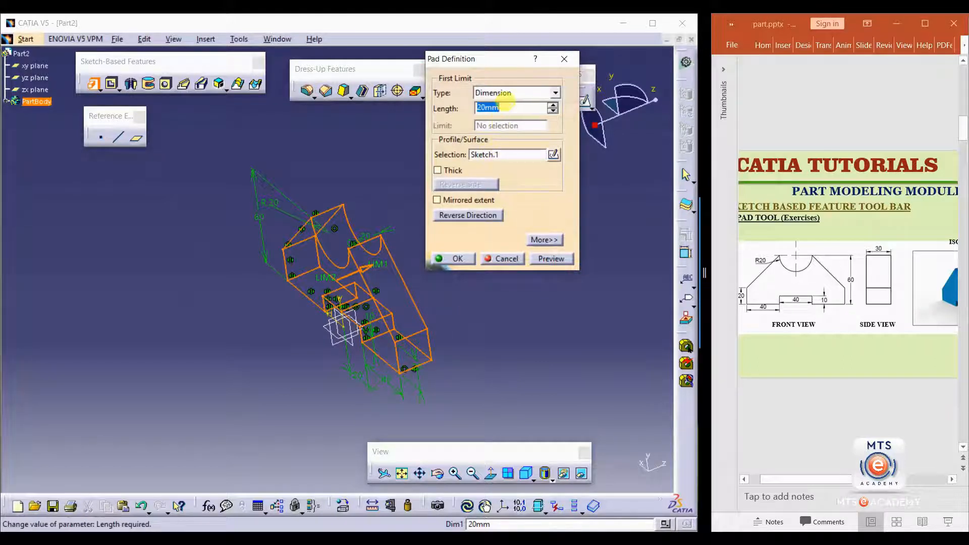
text(30)
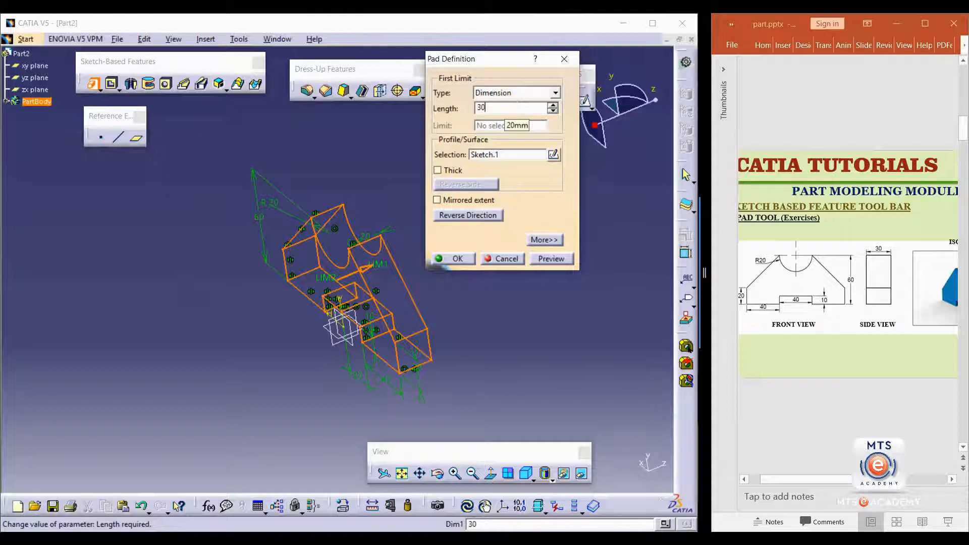
click(540, 264)
middle_drag(462, 351, 414, 327)
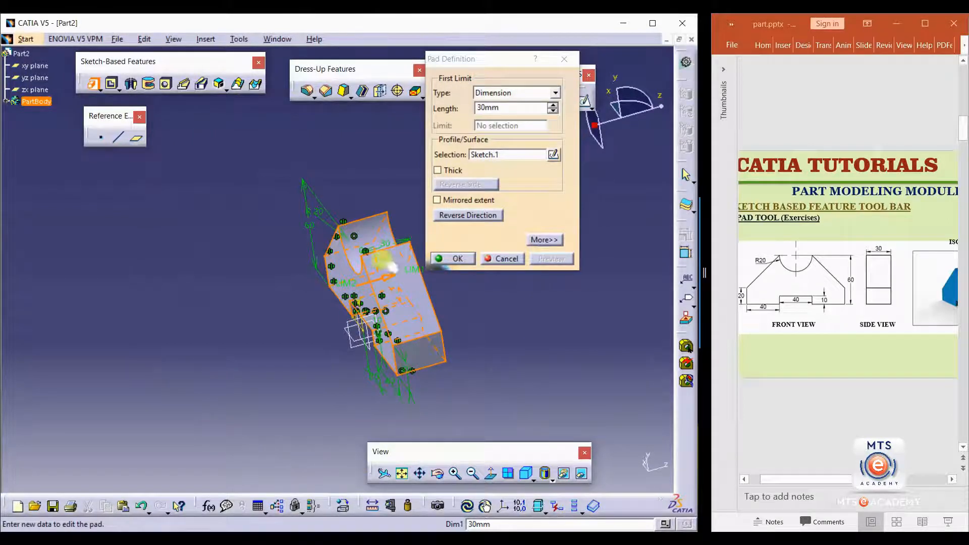
Step: Set the pad's length to 15 mm with mirrored extent and create the solid
click(505, 108)
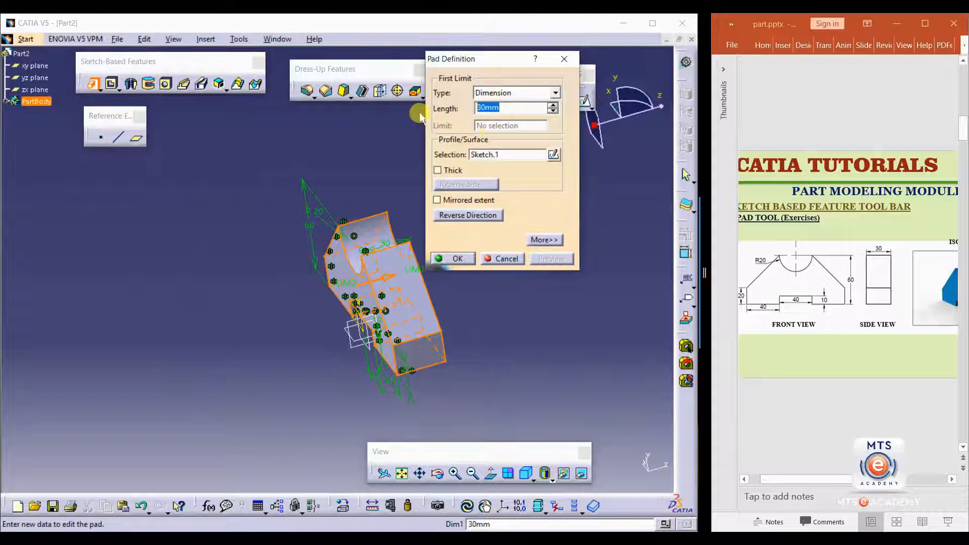
text(15)
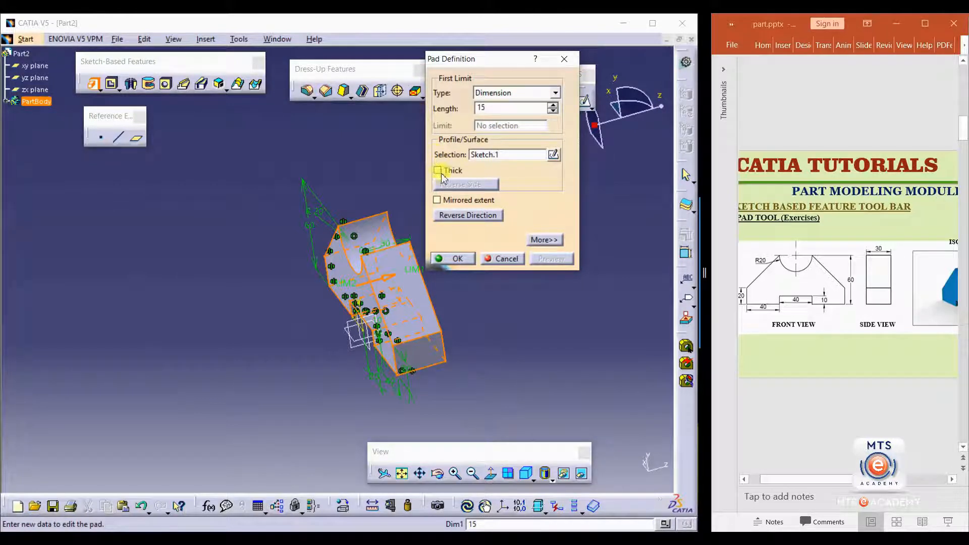
click(437, 200)
click(555, 261)
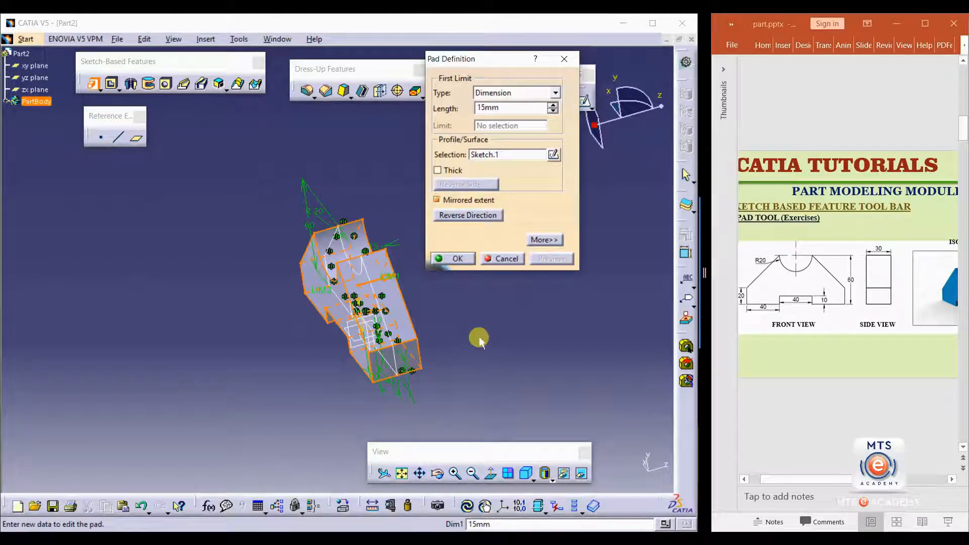
click(455, 260)
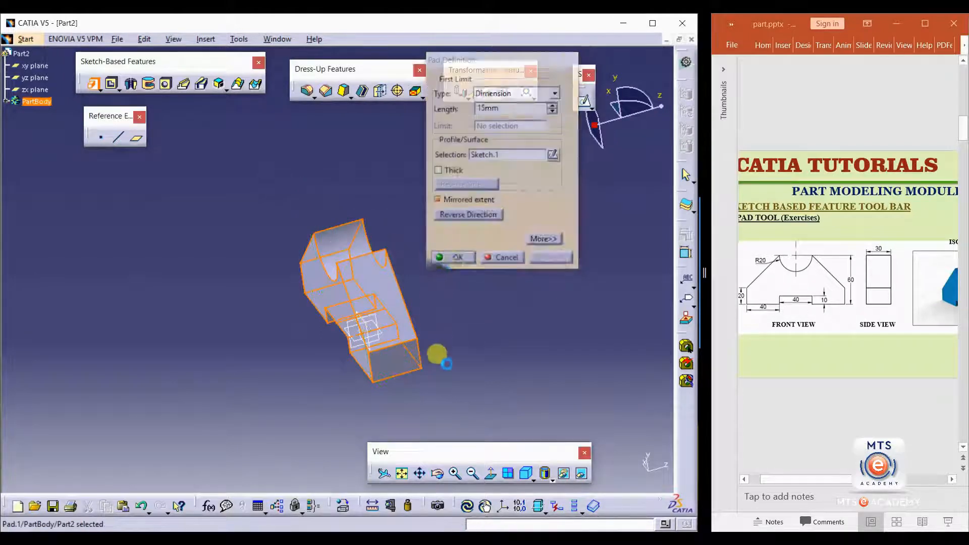
middle_drag(320, 342, 385, 342)
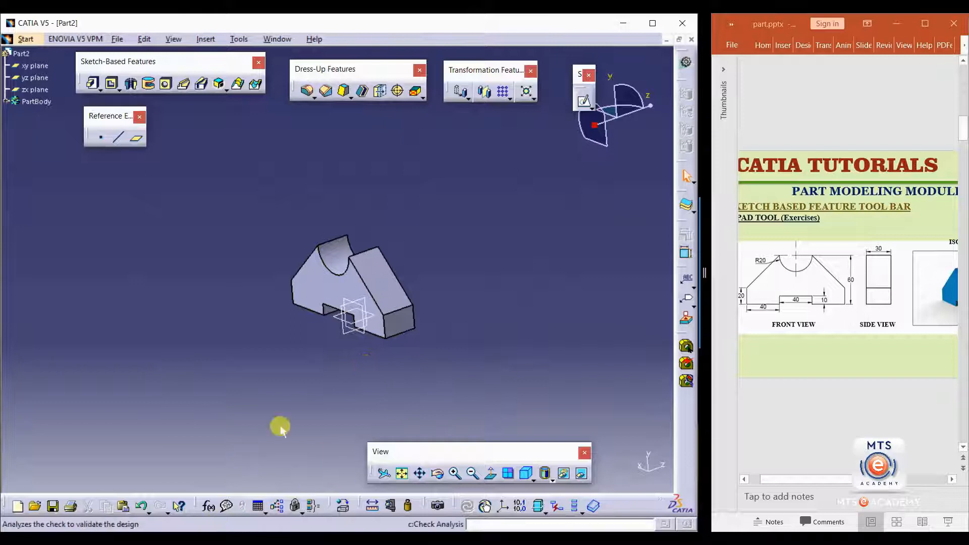
Step: Examine the anchor exercise's dimensioned views on the PowerPoint slide for the next sketch
scroll(842, 338, down, 2)
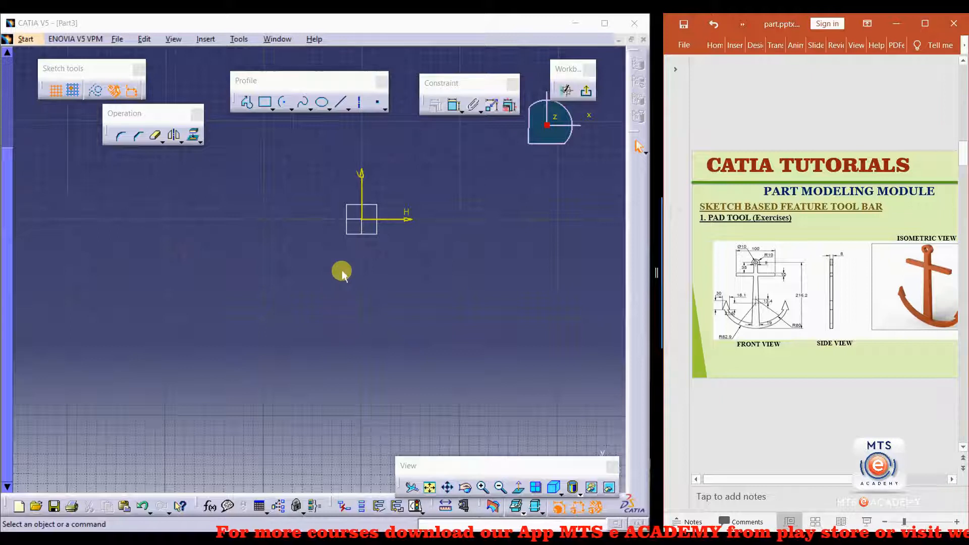
mouse_move(377, 224)
middle_down()
mouse_move(362, 210)
mouse_move(372, 173)
mouse_move(390, 199)
mouse_move(288, 289)
middle_up()
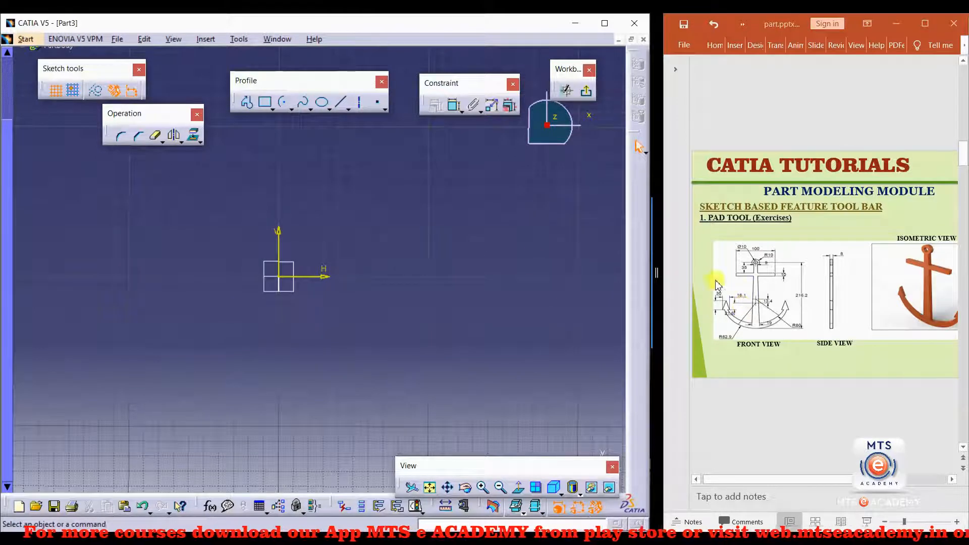
ctrl+scroll(733, 304, up, 2)
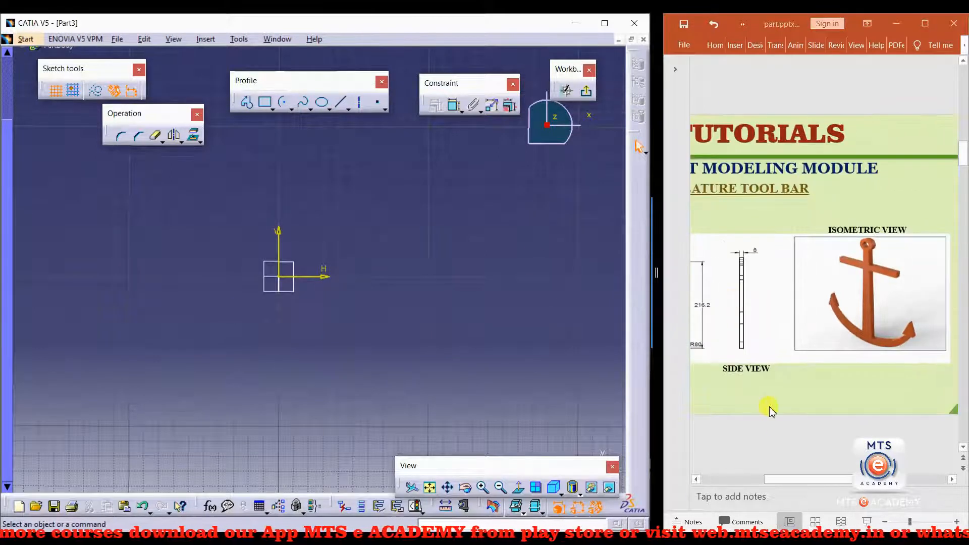
mouse_move(793, 478)
mouse_down()
mouse_move(710, 480)
mouse_move(786, 480)
mouse_move(727, 437)
mouse_move(757, 372)
mouse_move(777, 359)
mouse_move(832, 486)
mouse_move(732, 482)
mouse_up()
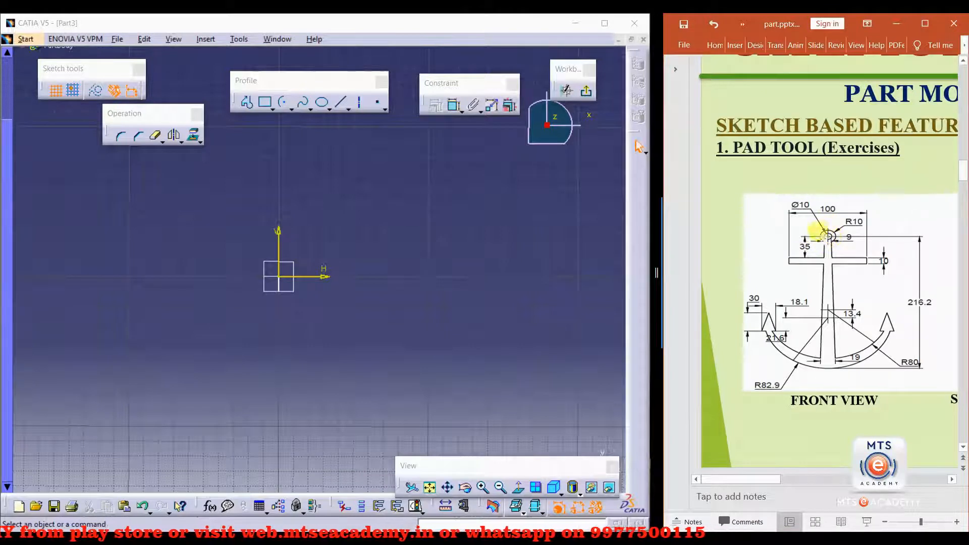
Step: Sketch two concentric circles centered on the origin, with radii of about 22 mm and 16 mm
click(248, 102)
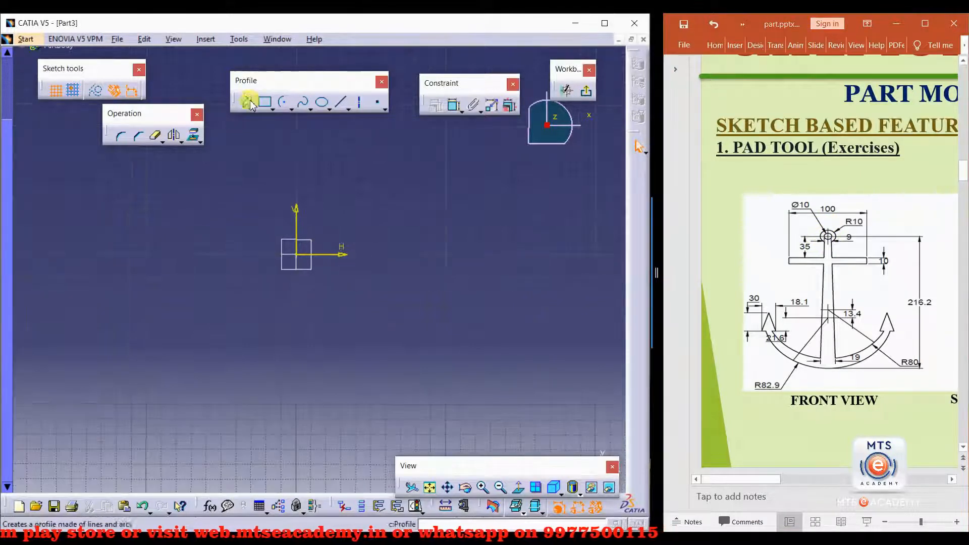
click(292, 107)
click(311, 120)
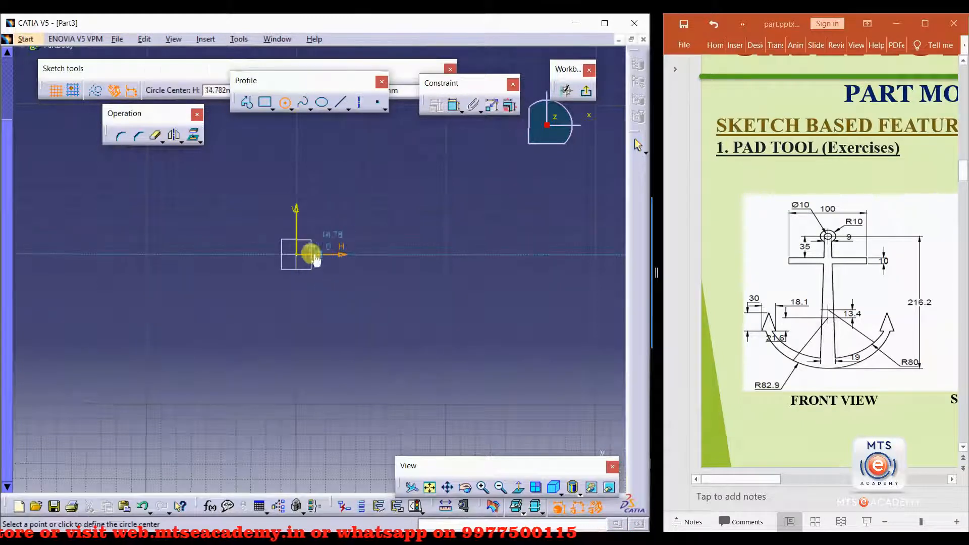
click(297, 255)
click(314, 228)
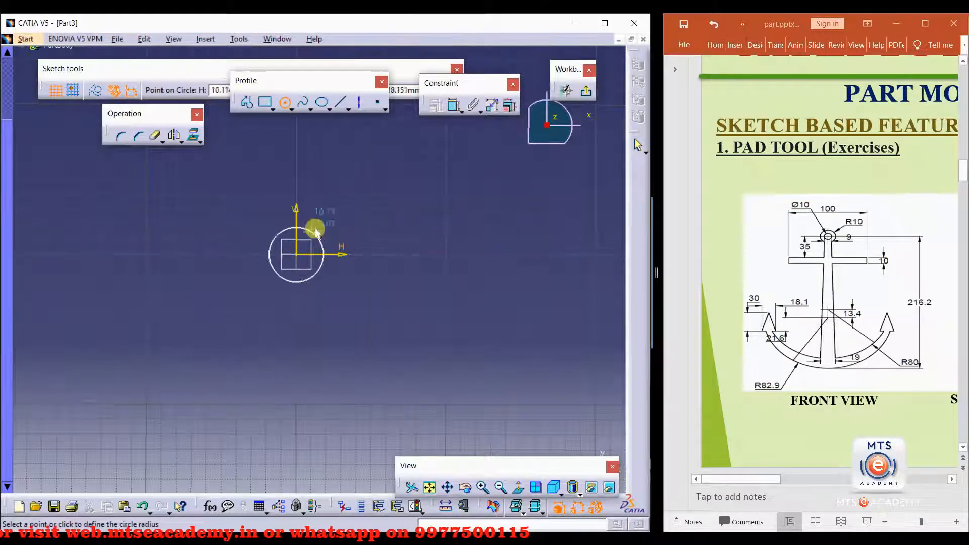
click(298, 255)
click(305, 231)
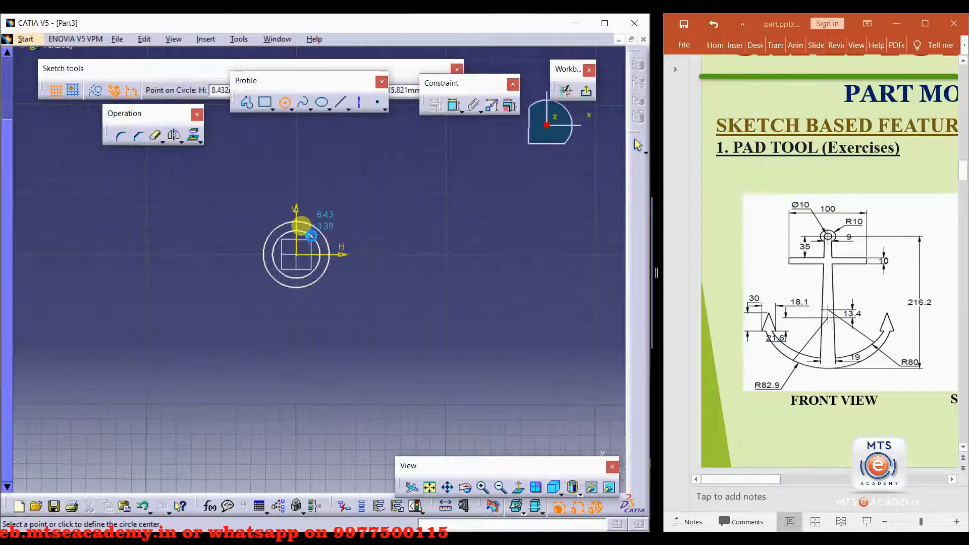
Step: Dimension the smaller circle's radius and set it to 10 mm
click(455, 106)
click(312, 237)
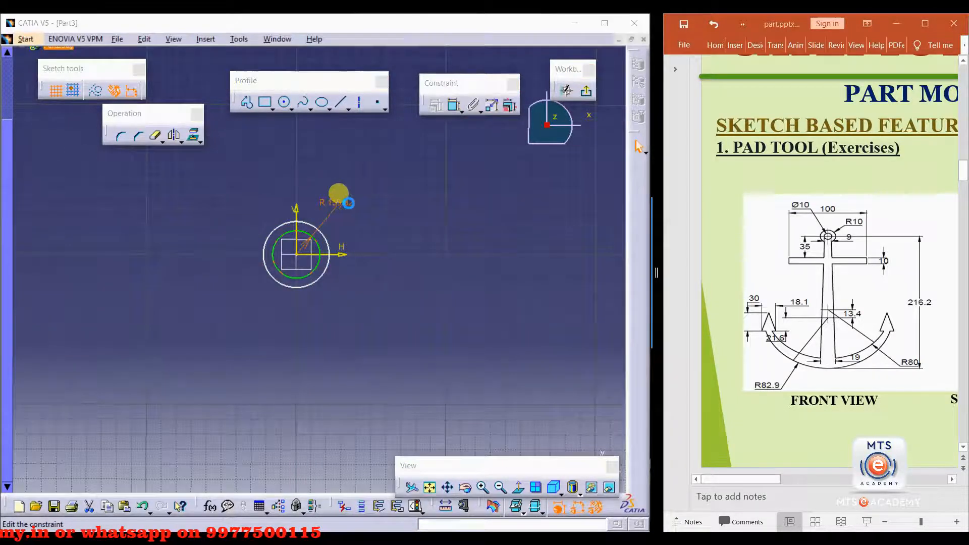
double_click(337, 201)
text(10)
key(Return)
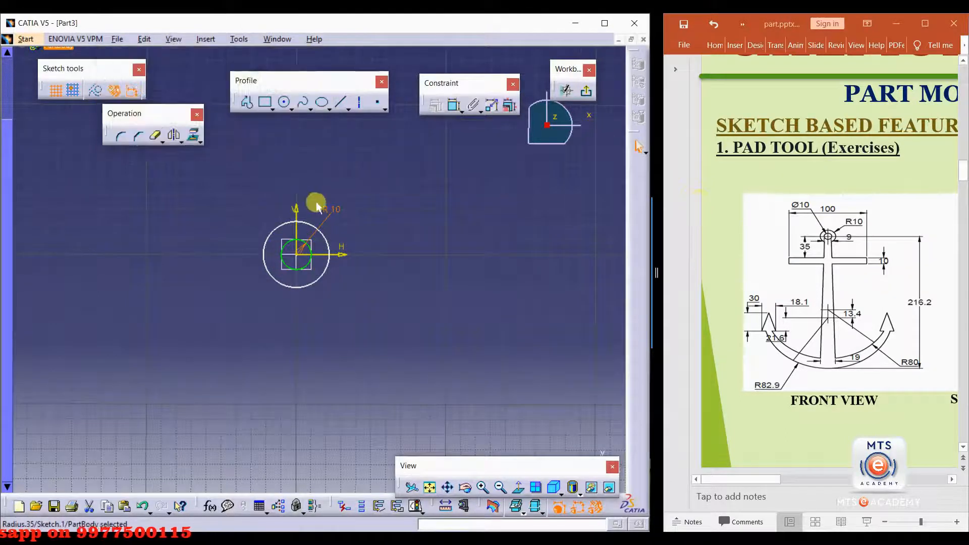
Step: Dimension the other, larger circle as a diameter and set it to 10 mm
click(315, 228)
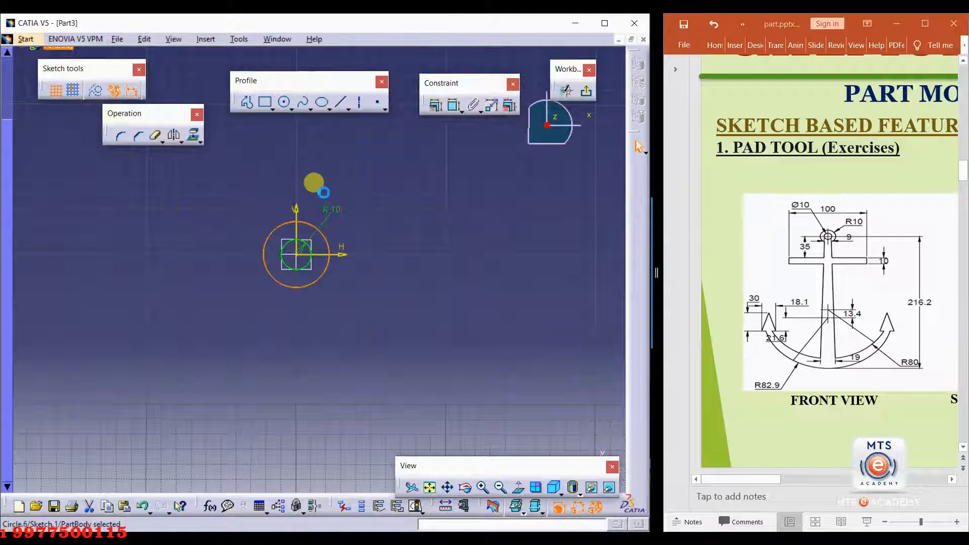
click(455, 105)
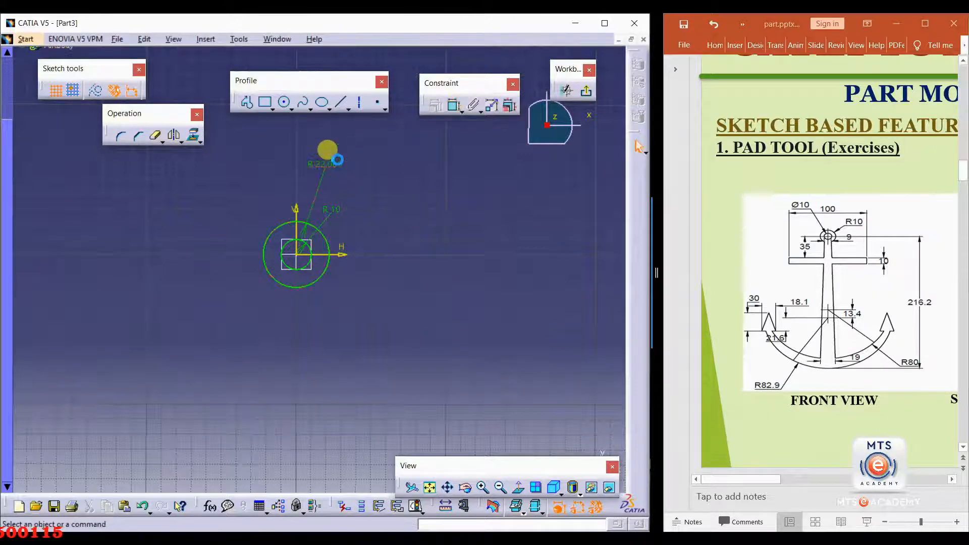
double_click(324, 154)
click(216, 108)
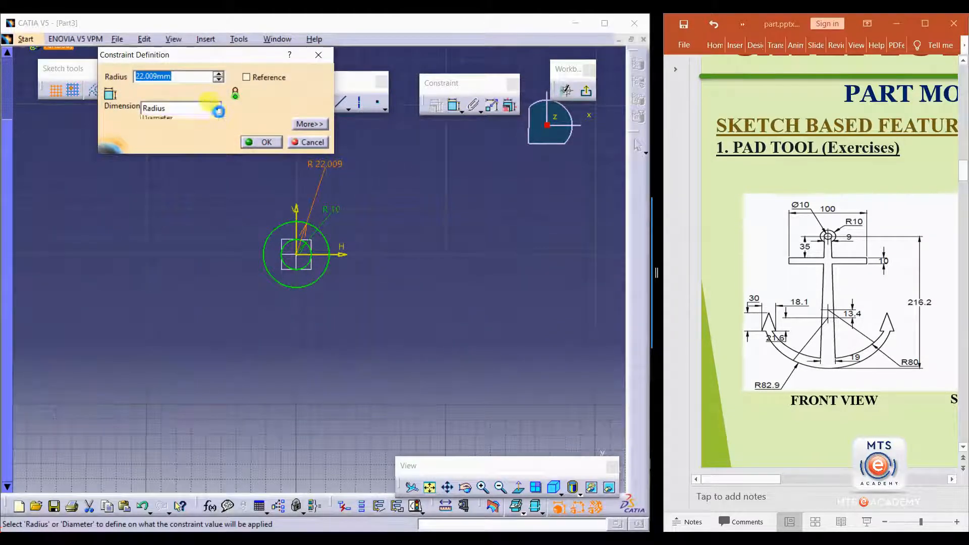
click(181, 131)
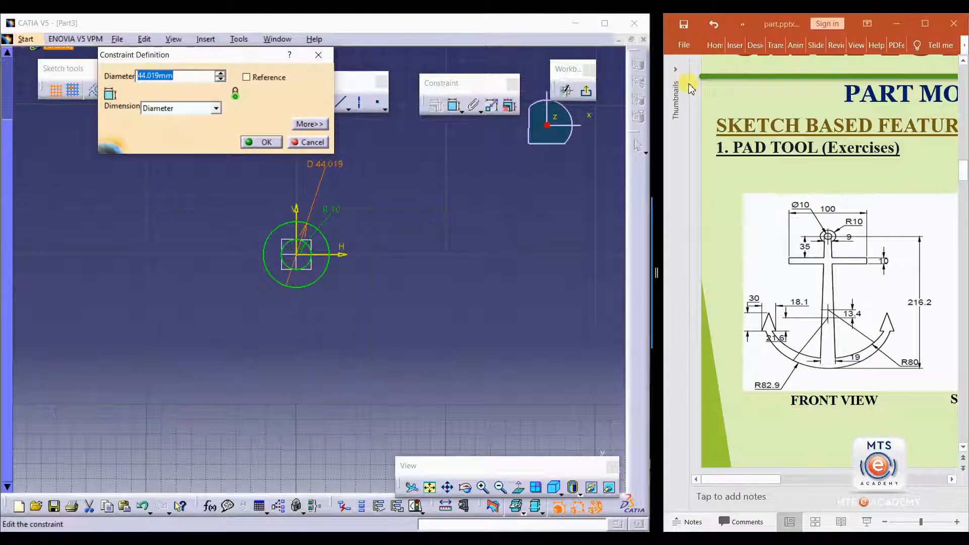
key(Return)
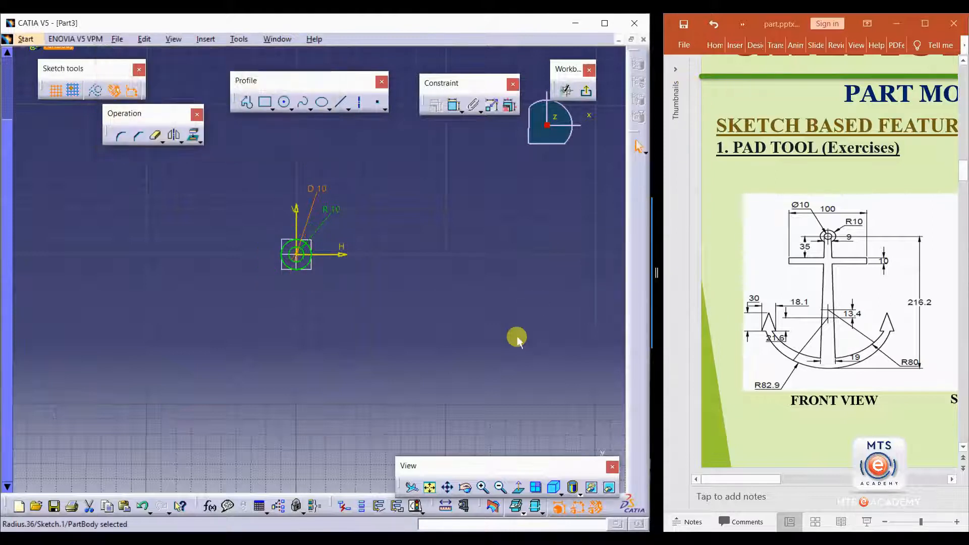
Step: Sketch an arc centered on the vertical axis below the circles, starting on the axis and ending about 37 mm to its right
mouse_move(339, 320)
middle_down()
mouse_move(371, 283)
mouse_move(383, 222)
middle_up()
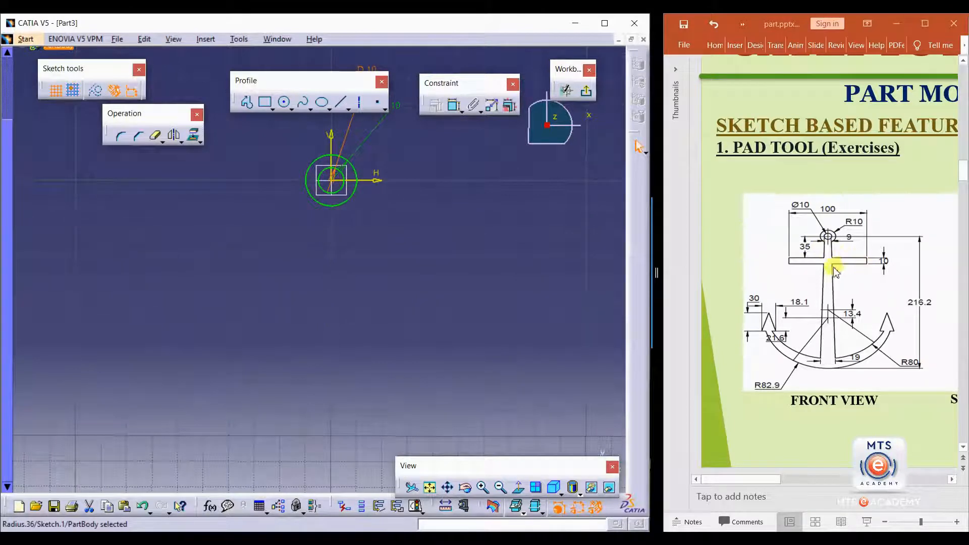
middle_drag(359, 286, 344, 313)
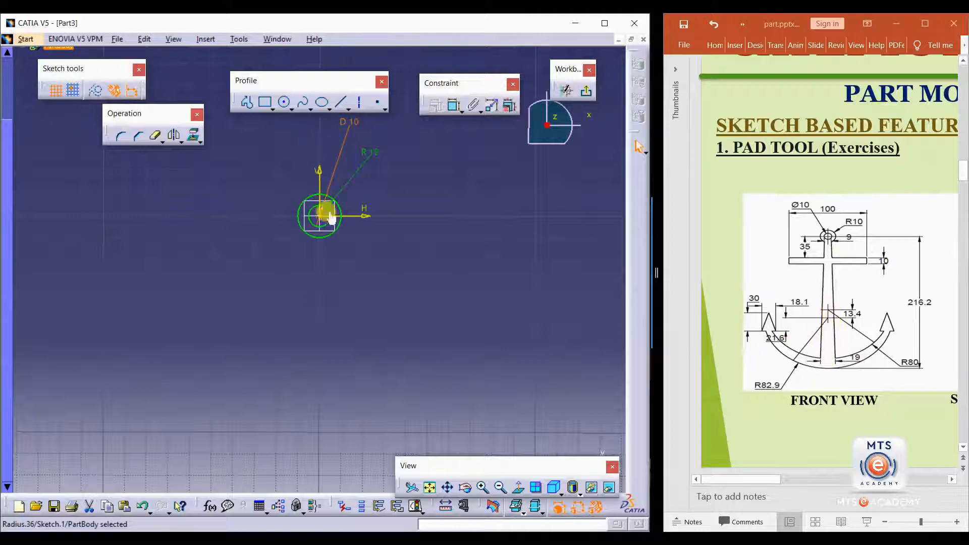
click(291, 109)
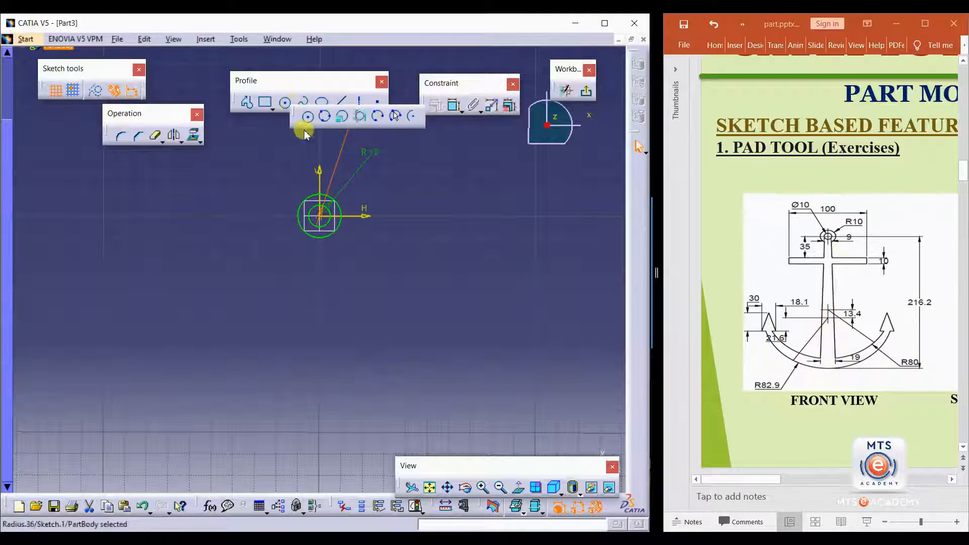
click(412, 116)
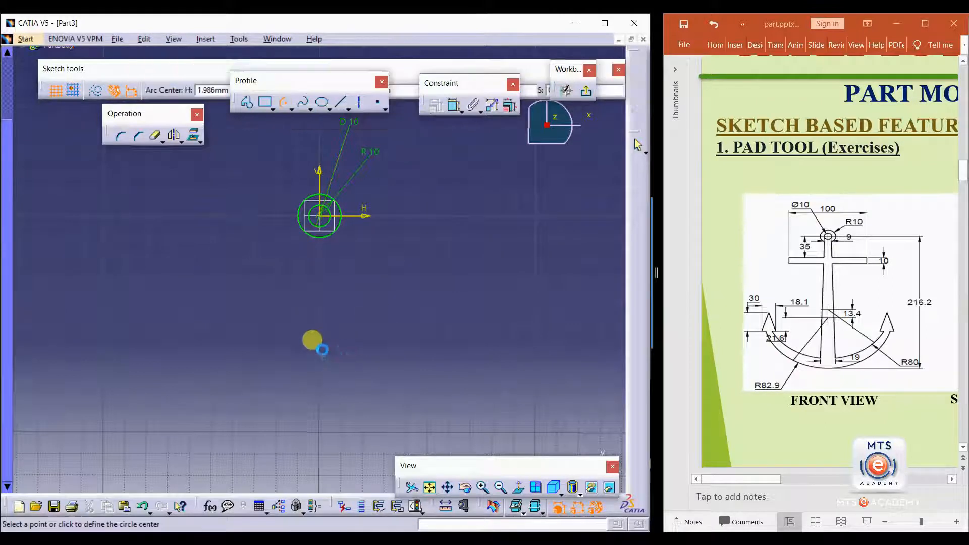
middle_drag(313, 340, 328, 287)
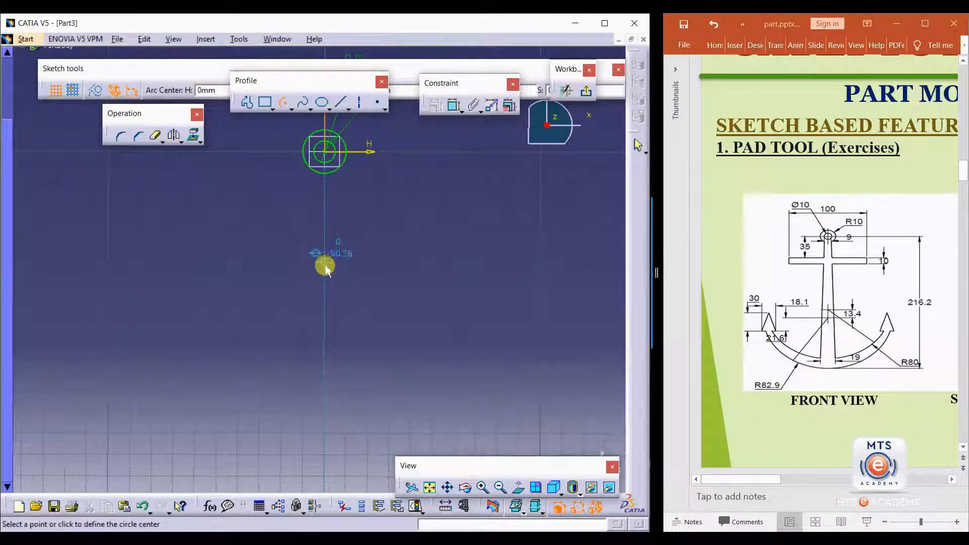
click(324, 286)
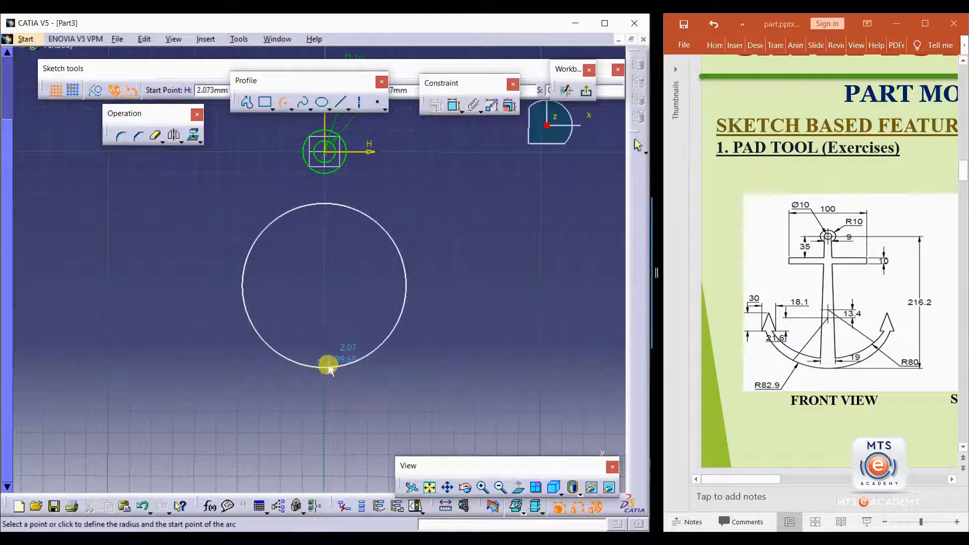
click(324, 370)
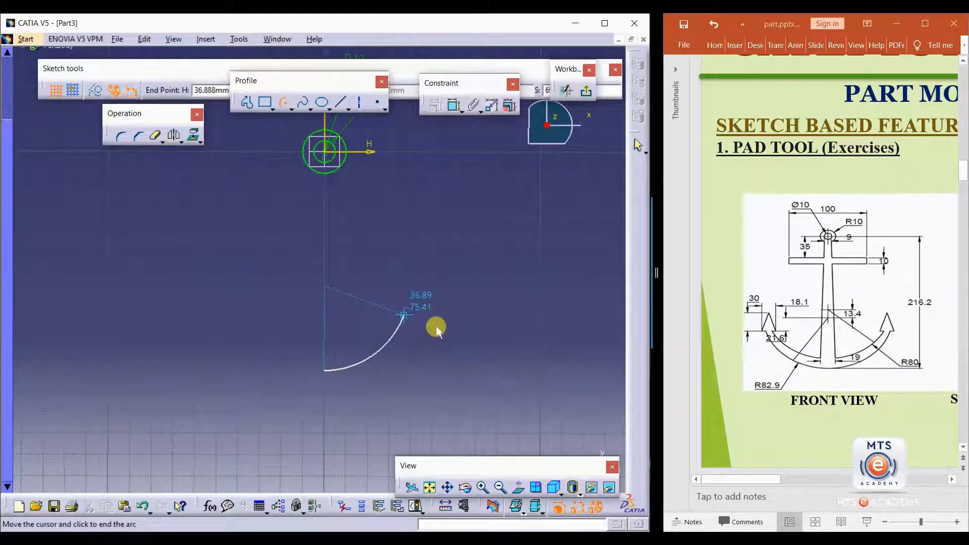
click(428, 313)
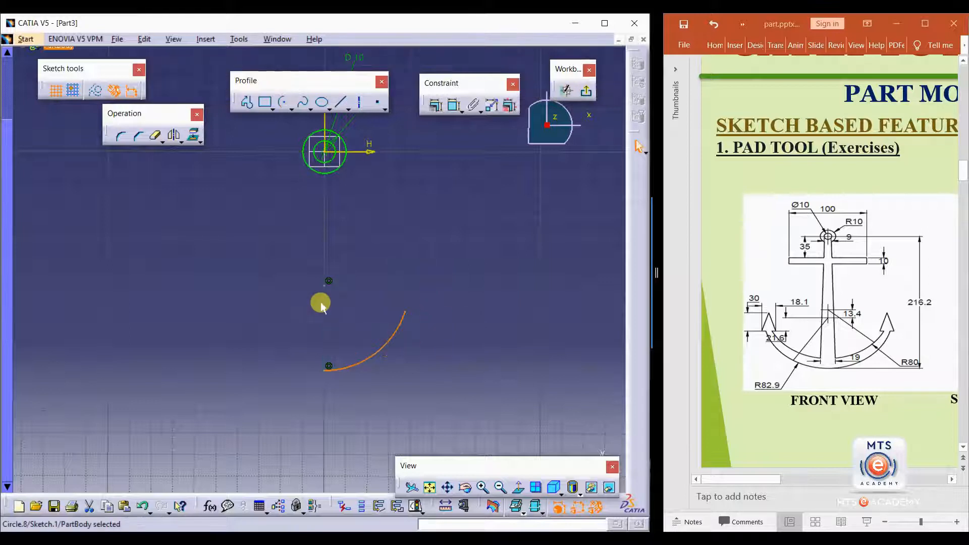
Step: Sketch a second arc of about 38 mm radius just above the first, with its center and start point on the vertical axis
click(285, 105)
click(324, 271)
click(326, 354)
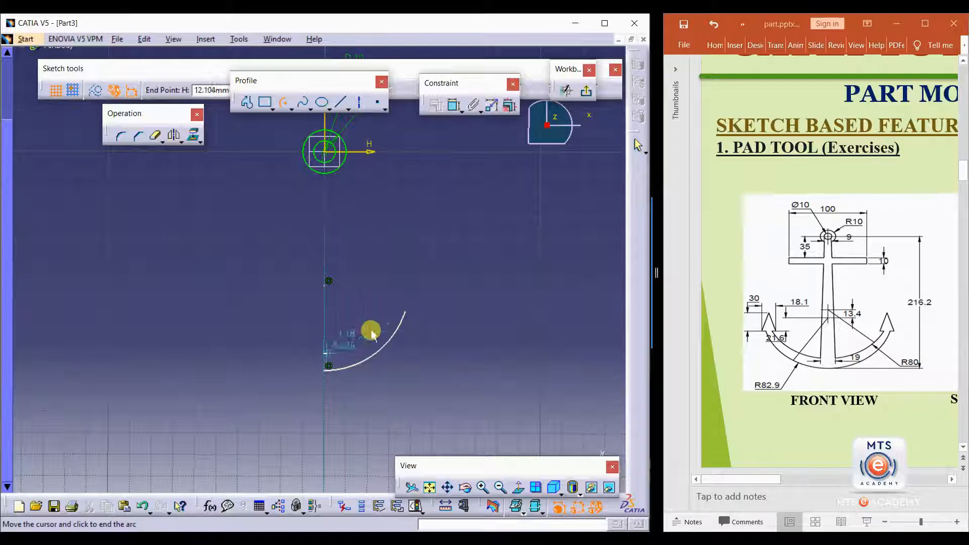
click(395, 311)
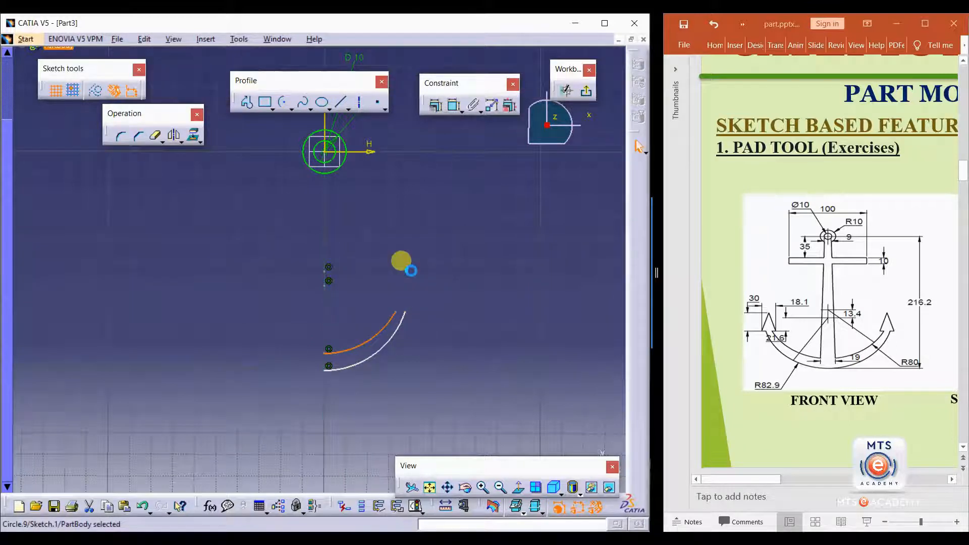
Step: Dimension the upper arc's radius and set it to 80 mm
click(454, 105)
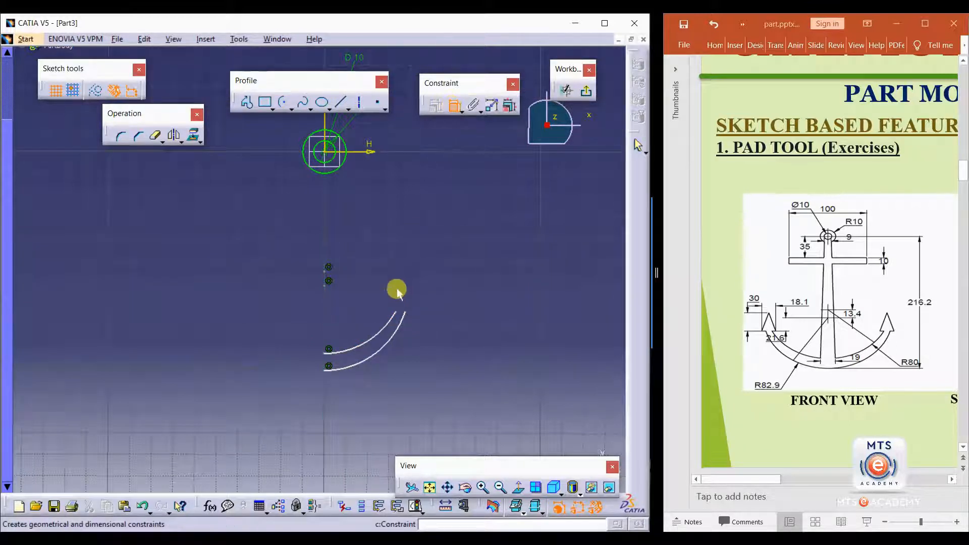
click(368, 348)
click(433, 373)
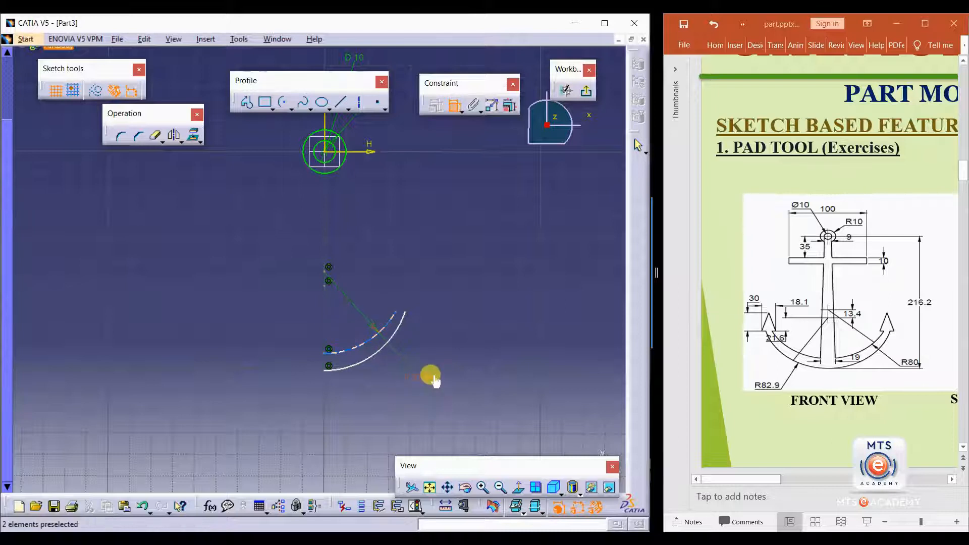
double_click(440, 372)
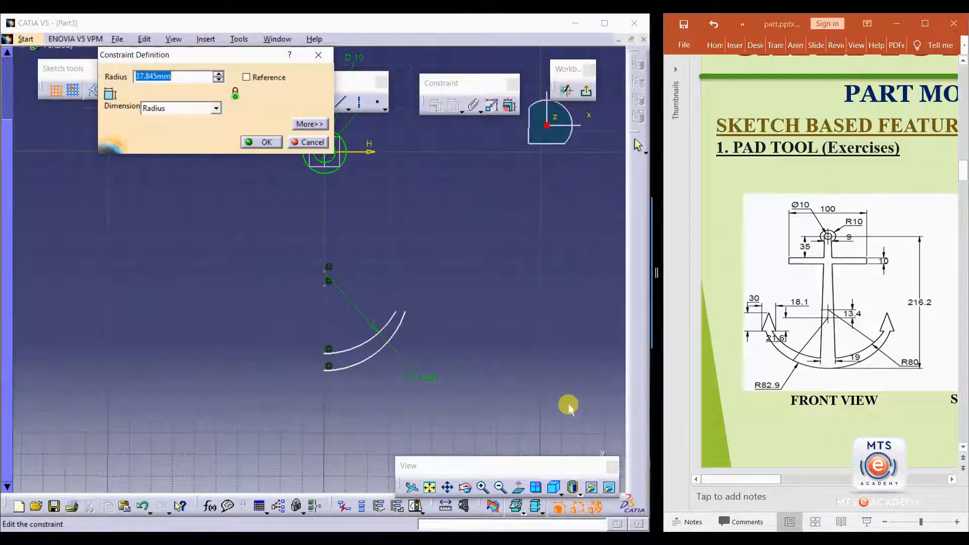
text(80)
key(Return)
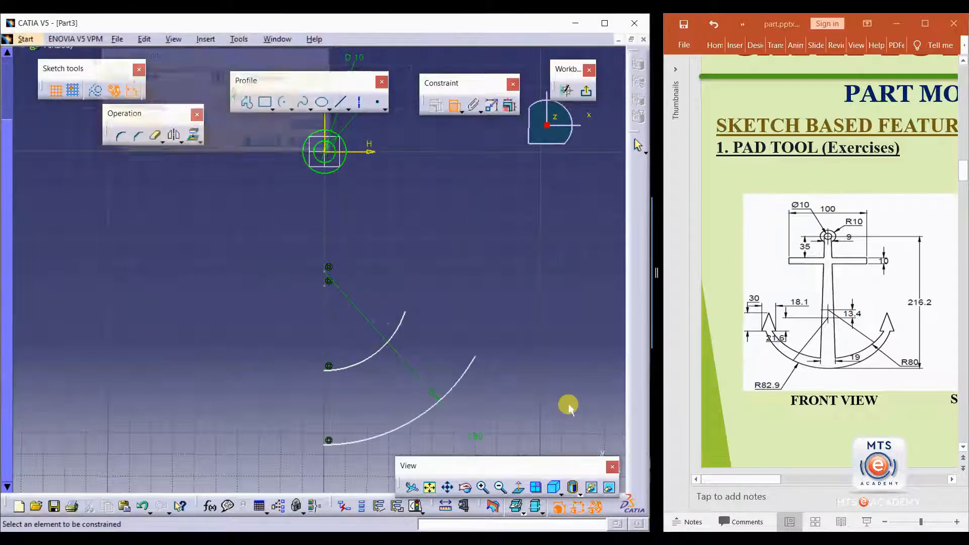
Step: Dimension the other arc's radius and set it to 82.9 mm
click(374, 353)
mouse_move(415, 402)
middle_down()
mouse_move(426, 368)
mouse_move(415, 378)
middle_up()
click(411, 371)
double_click(407, 364)
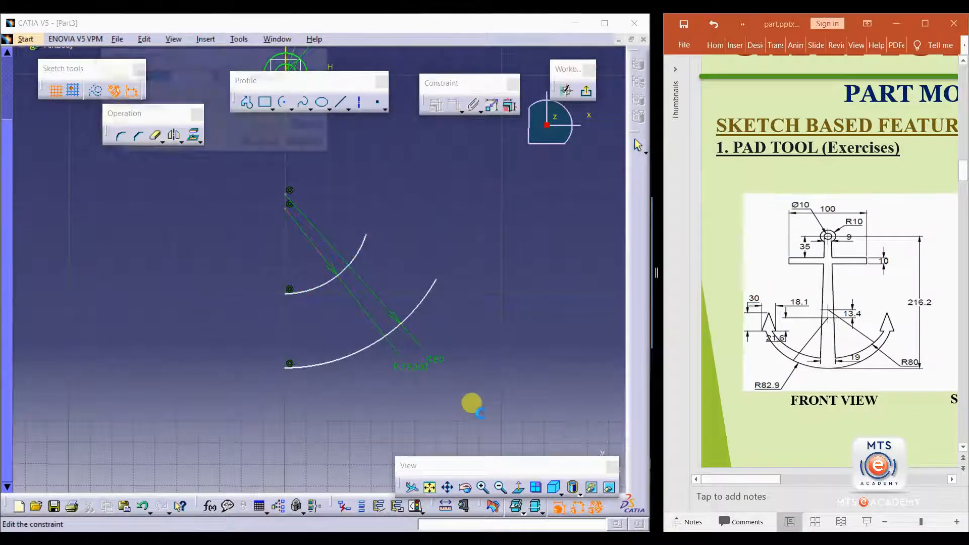
text(82.9)
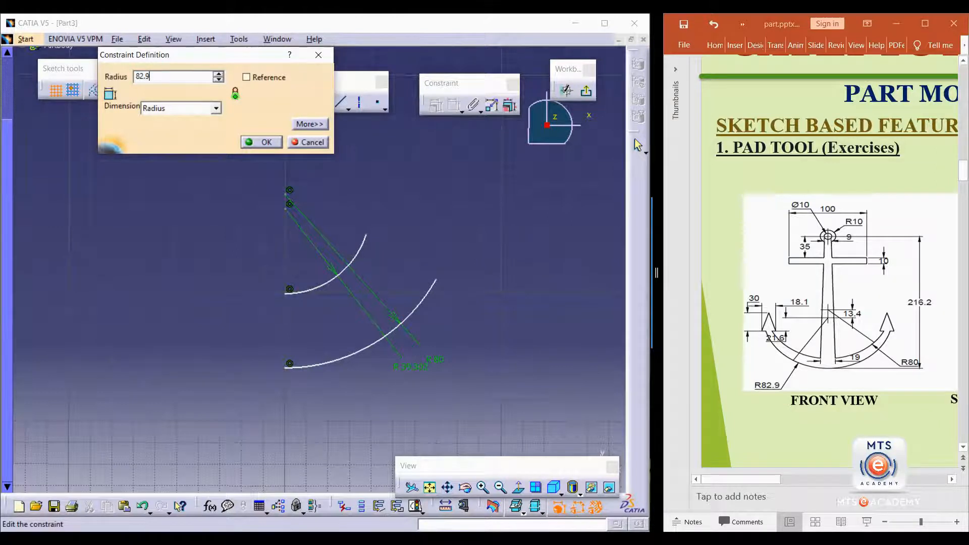
key(Return)
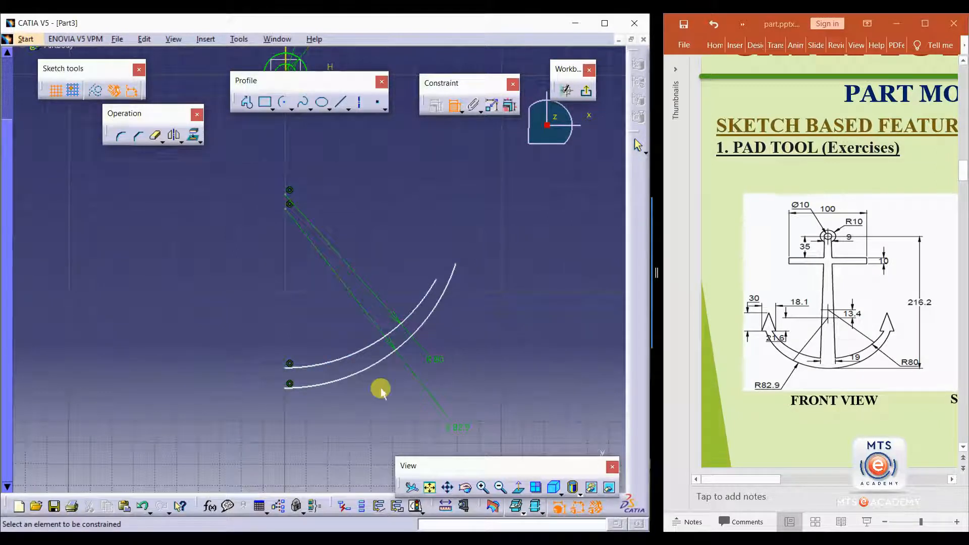
Step: Dimension the vertical distance between the two arc centers and set it to 13.4 mm
click(286, 214)
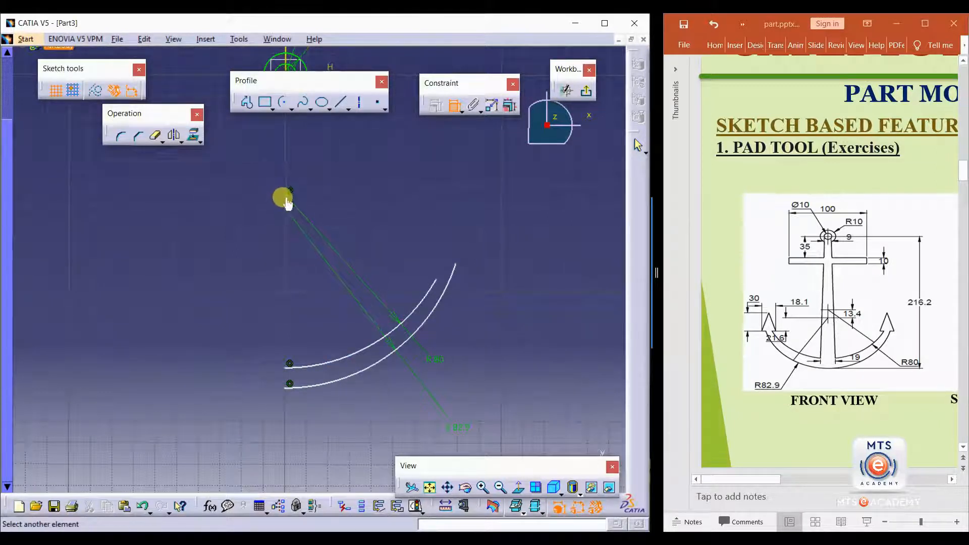
click(286, 199)
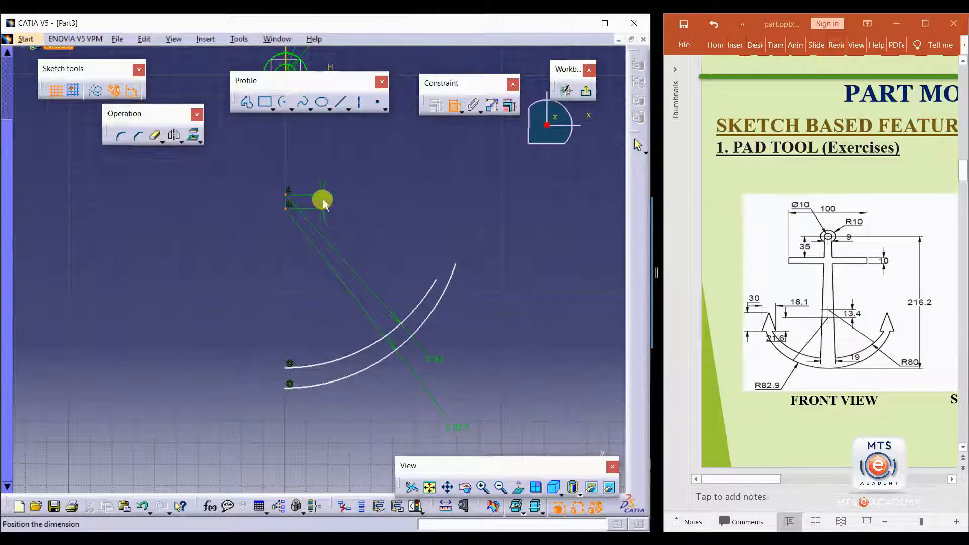
click(329, 202)
double_click(329, 197)
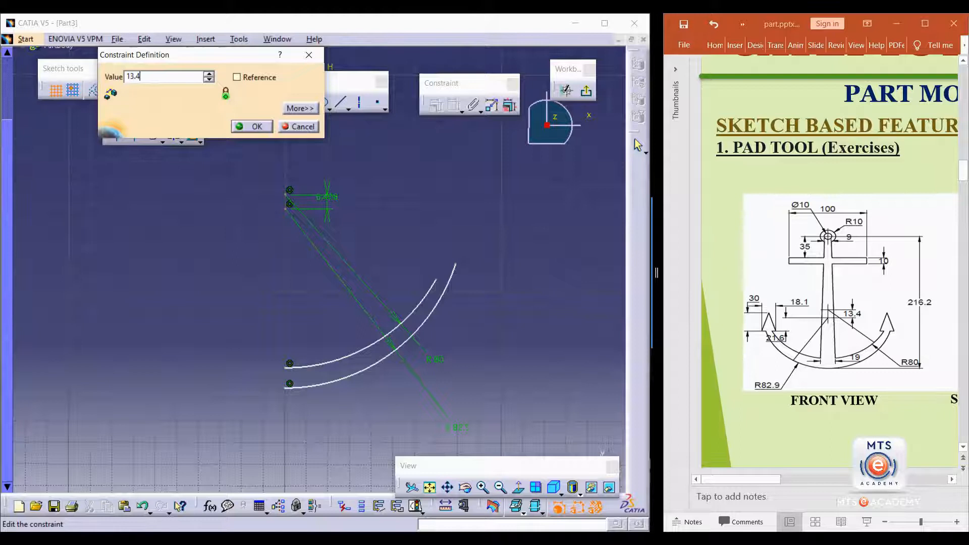
key(Return)
Step: Sketch the shank's slanted edge as a single line from the larger circle down to just past the upper arc
middle_drag(410, 252, 387, 266)
click(409, 278)
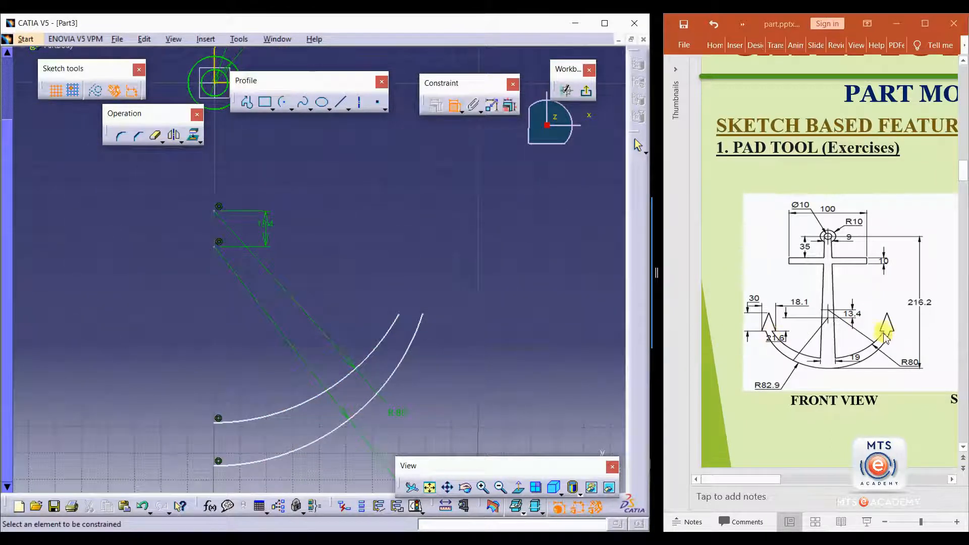
click(322, 272)
mouse_move(308, 268)
middle_down()
mouse_move(323, 273)
mouse_move(325, 298)
middle_up()
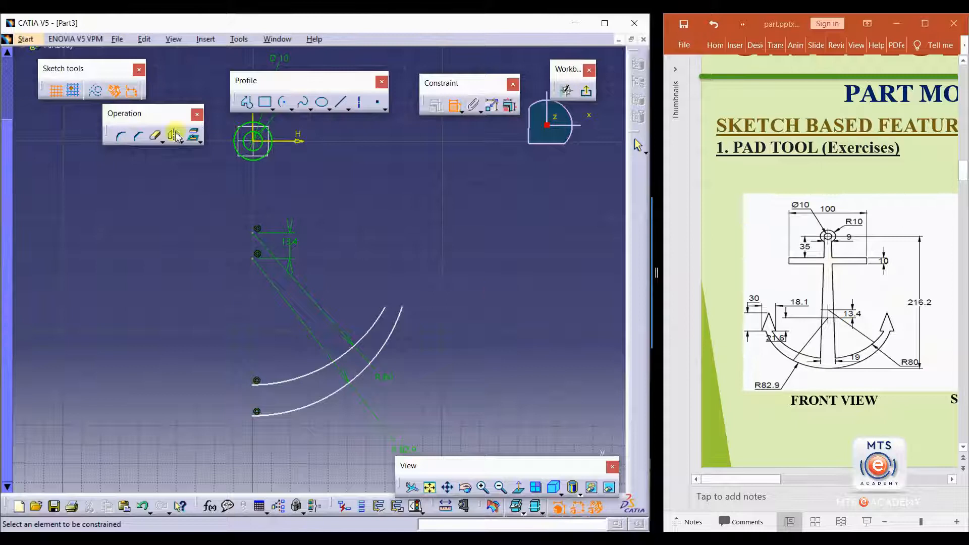
click(247, 101)
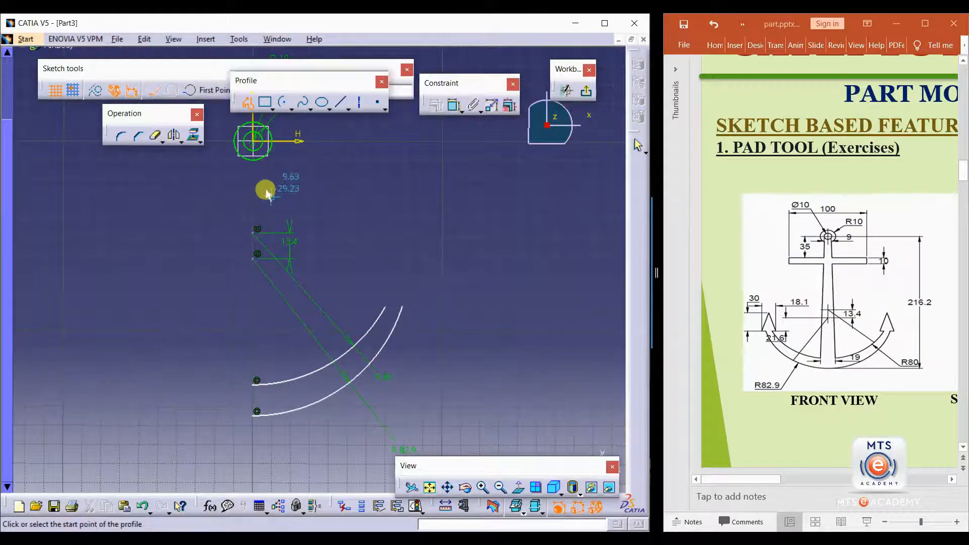
click(264, 155)
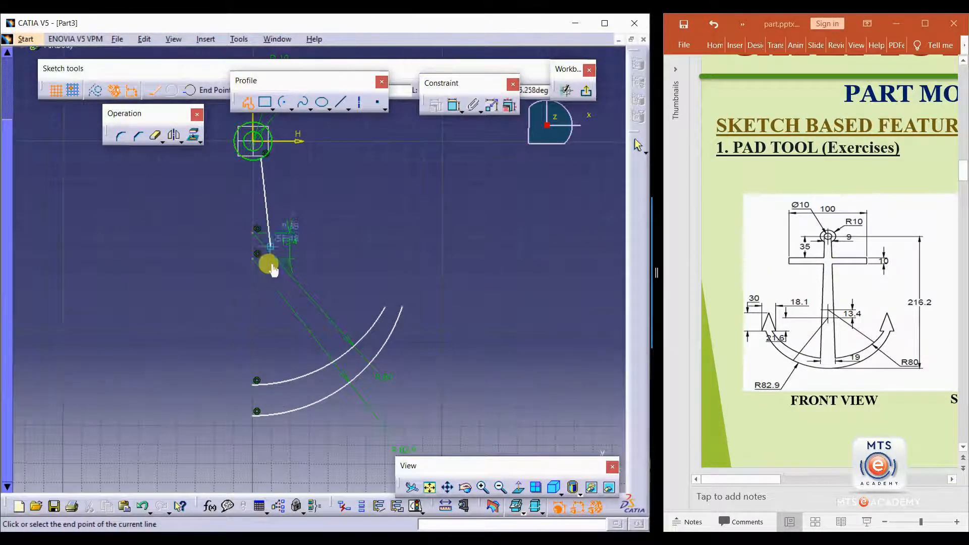
click(284, 387)
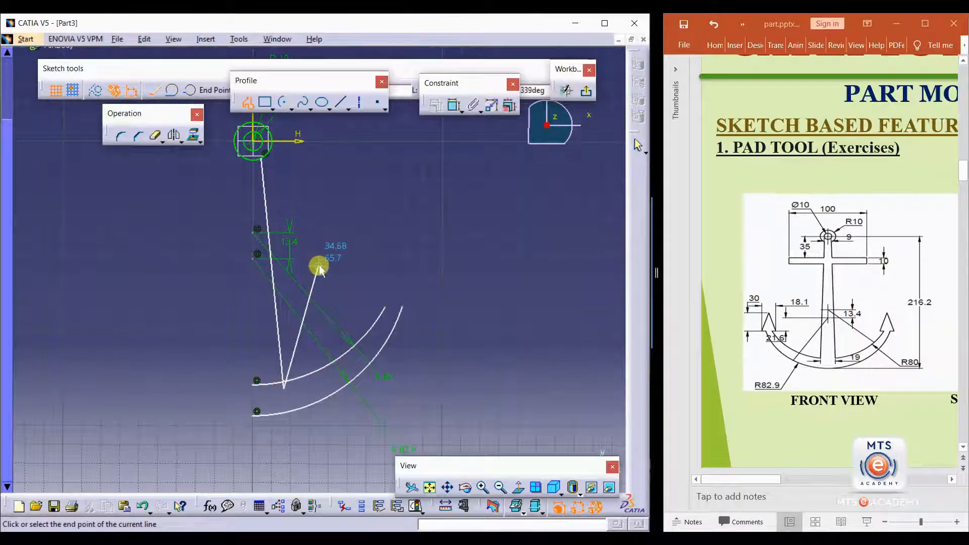
key(Escape)
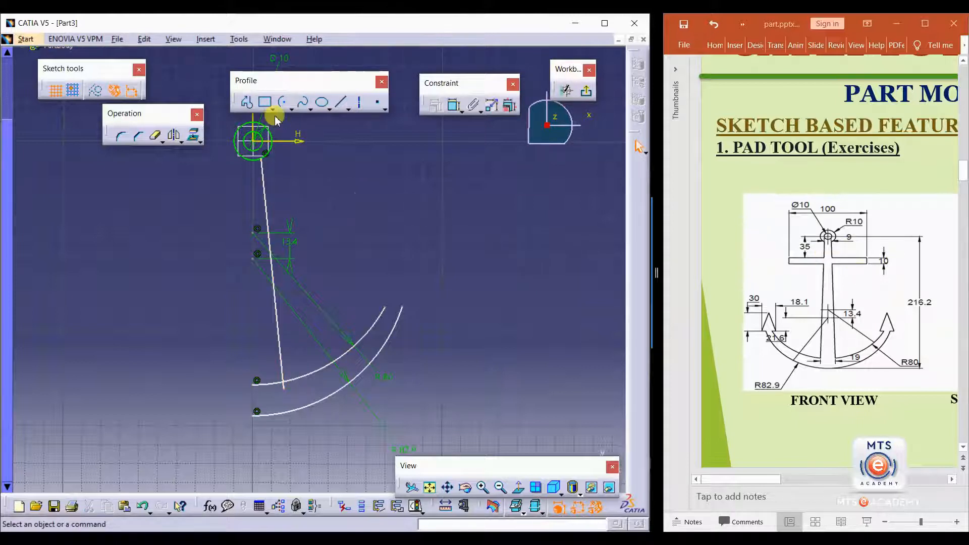
Step: Sketch the crossbar's right half as an open three-line rectangle attached to the slanted edge, reaching about 36 mm from the vertical axis
click(247, 102)
click(266, 187)
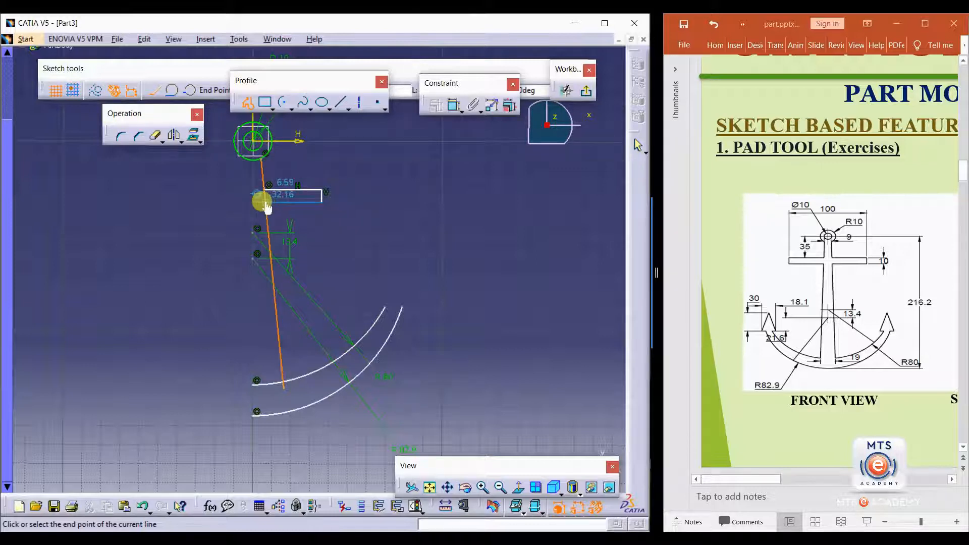
key(Escape)
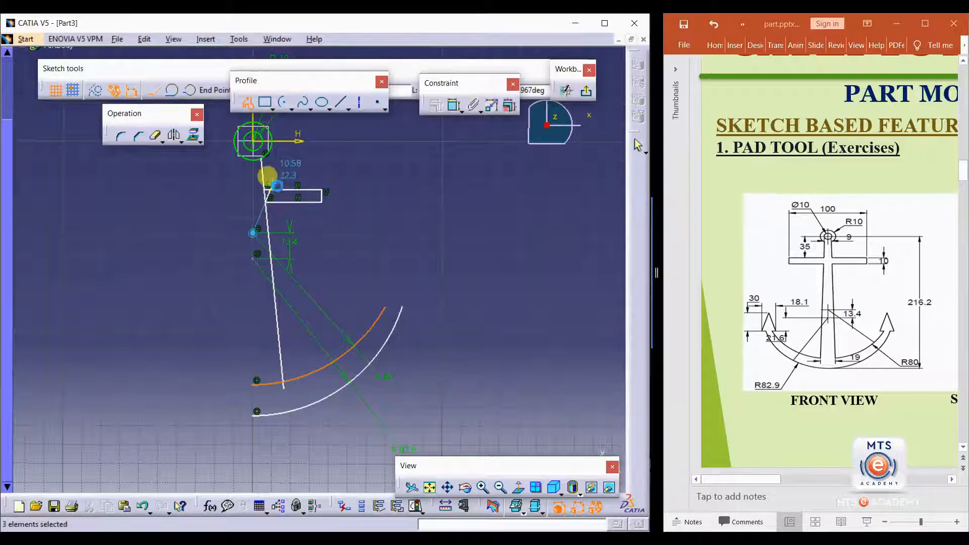
Step: Quick trim the piece of the slanted shank edge lying between the crossbar's two horizontal lines
middle_drag(291, 240, 299, 170)
middle_drag(313, 220, 388, 290)
click(364, 105)
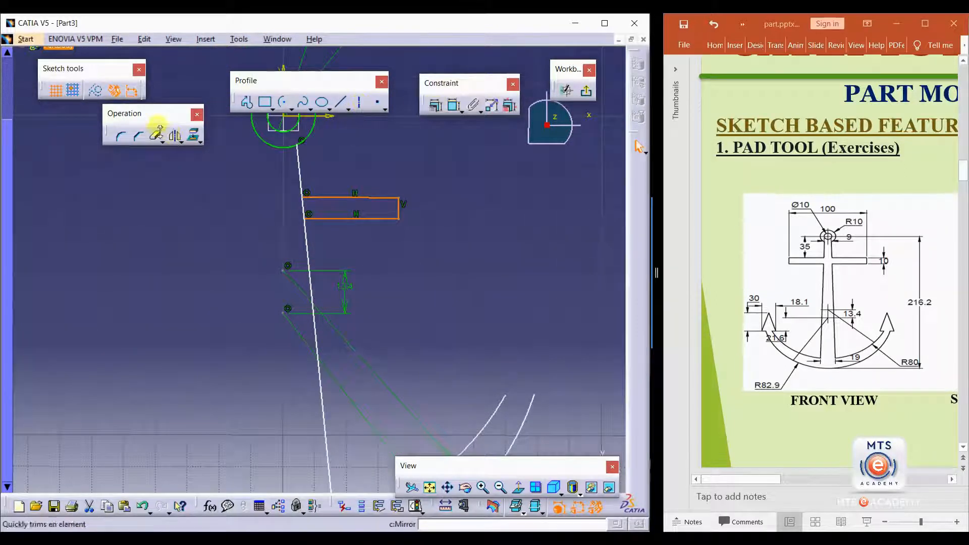
click(157, 136)
click(302, 205)
mouse_move(326, 247)
middle_down()
mouse_move(338, 305)
mouse_move(335, 275)
mouse_move(409, 258)
middle_up()
click(328, 245)
Step: Dimension the distance from the vertical axis to the crossbar's end line and set it to 50 mm
click(454, 105)
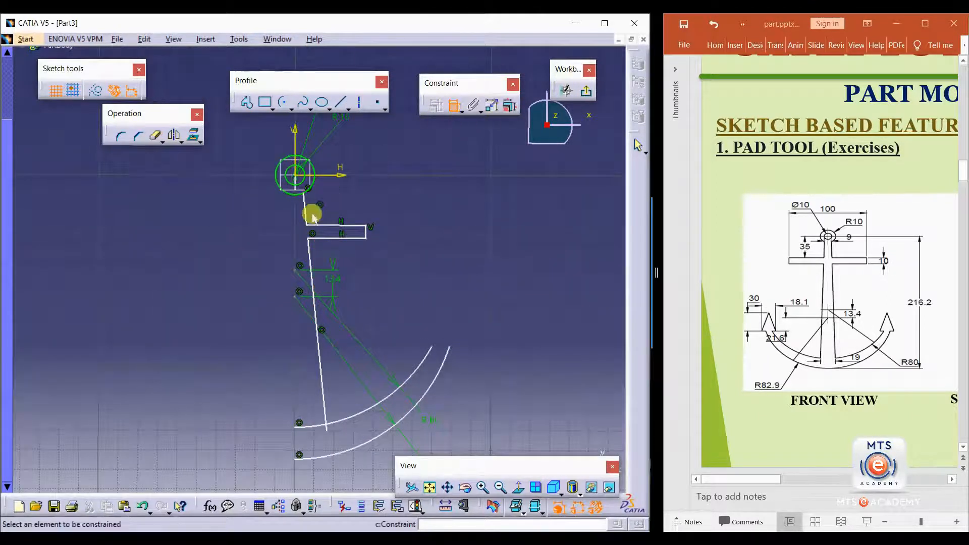
click(367, 238)
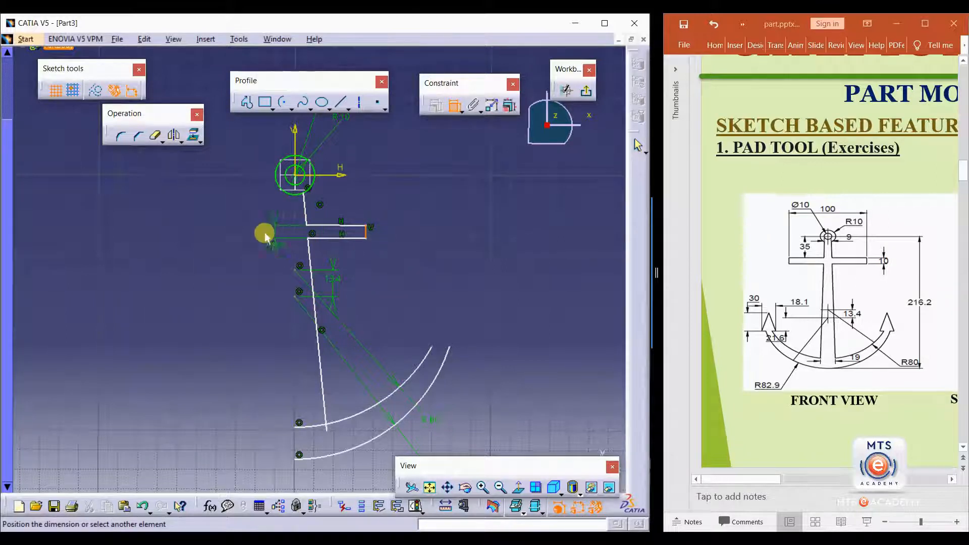
click(295, 141)
middle_drag(330, 169, 329, 224)
click(332, 120)
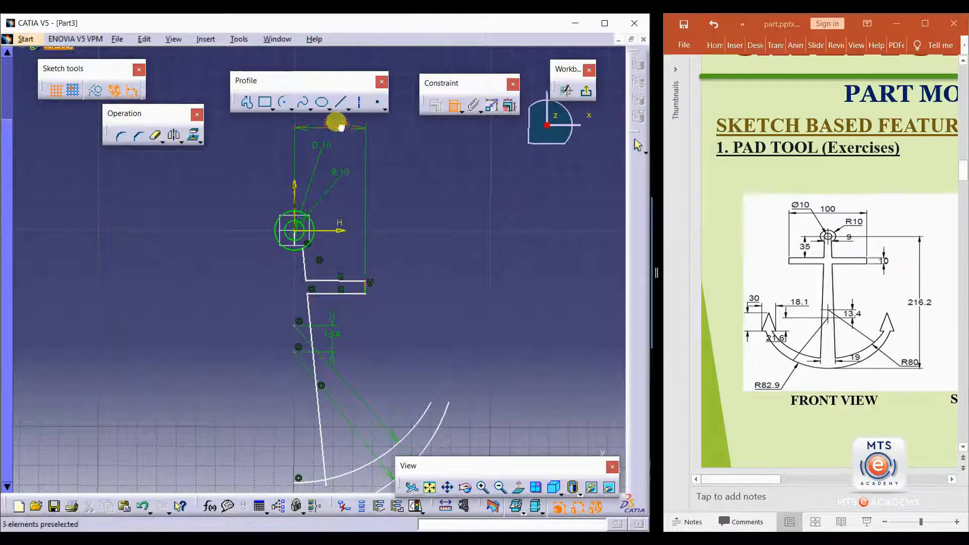
double_click(335, 121)
text(50mm)
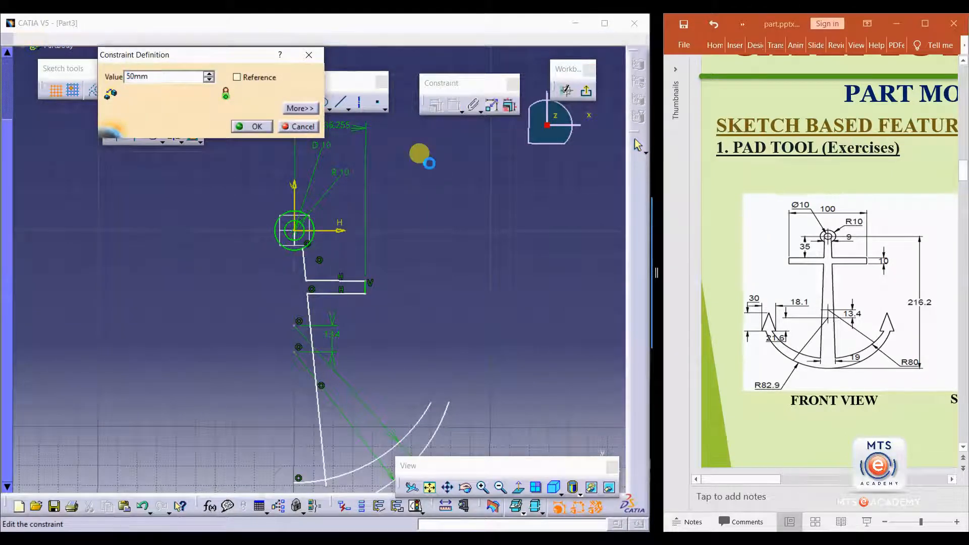
key(Return)
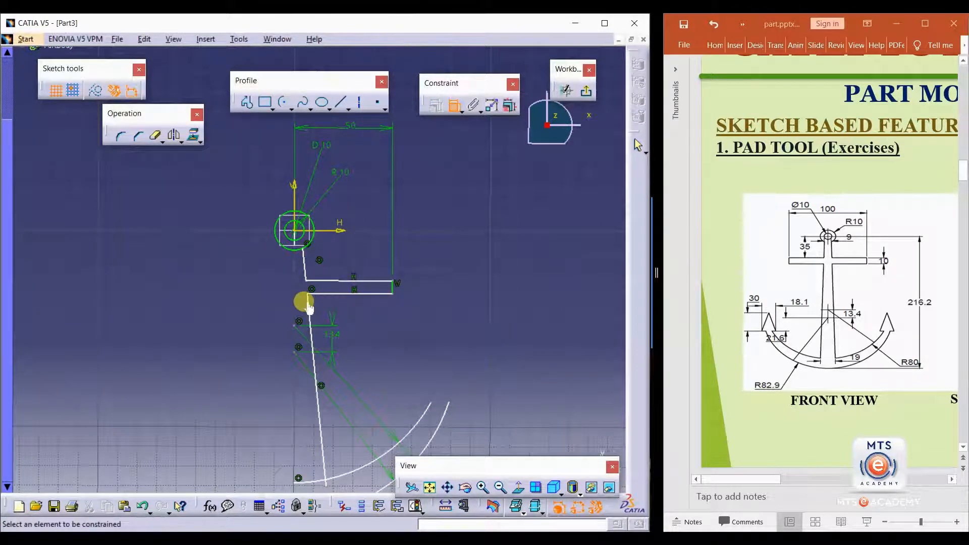
Step: Dimension the distance from the horizontal axis to the crossbar's upper line and set it to 35 mm
click(336, 281)
click(334, 231)
click(357, 258)
double_click(357, 250)
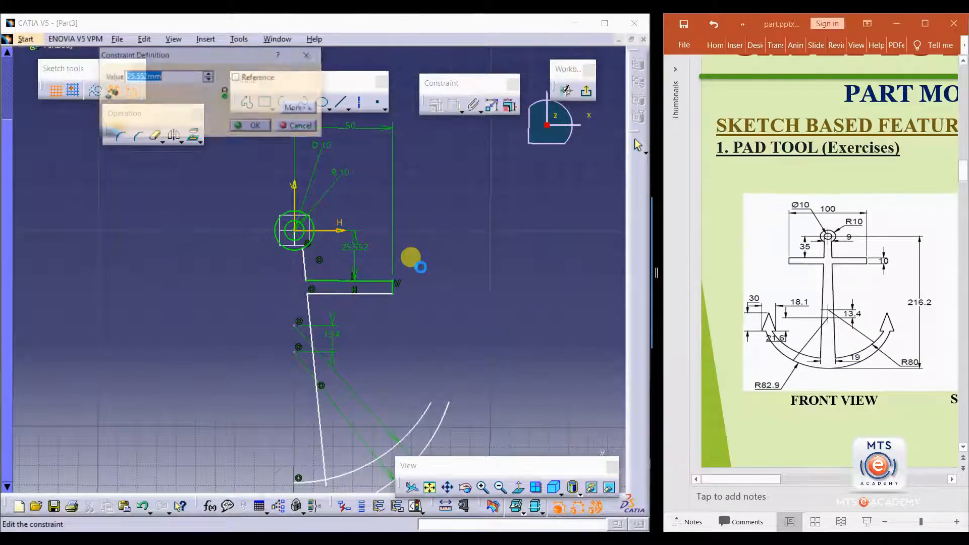
text(35)
key(Return)
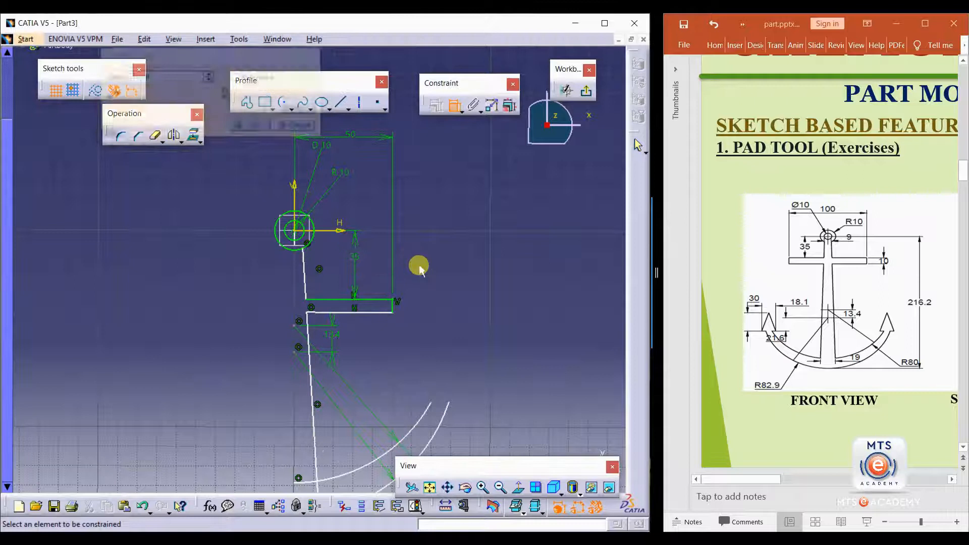
Step: Dimension the length of the crossbar's vertical end line and set it to 10 mm
click(393, 308)
click(435, 293)
double_click(430, 286)
text(10)
key(Return)
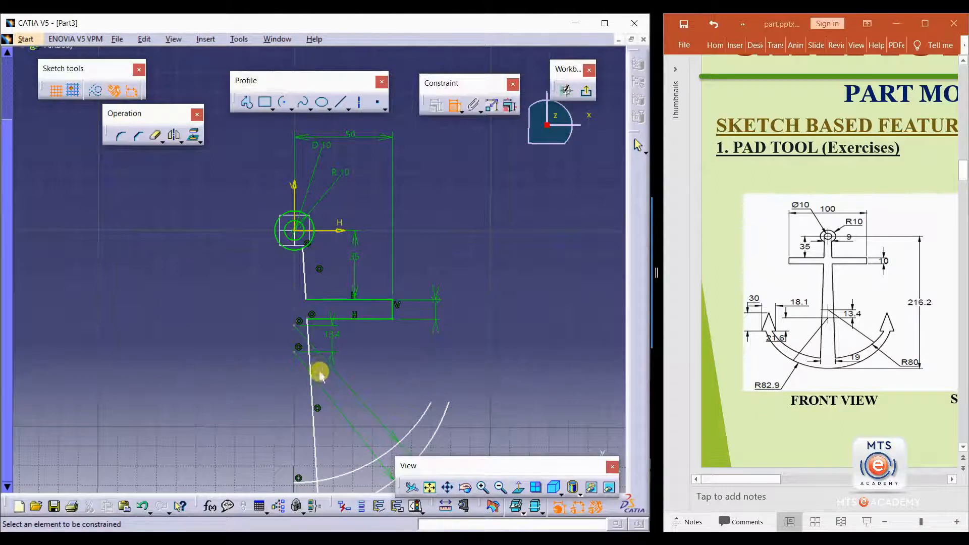
Step: Quick trim the inner arc's piece between the vertical axis and the shank, and the shank's end below that arc
middle_drag(320, 376, 366, 273)
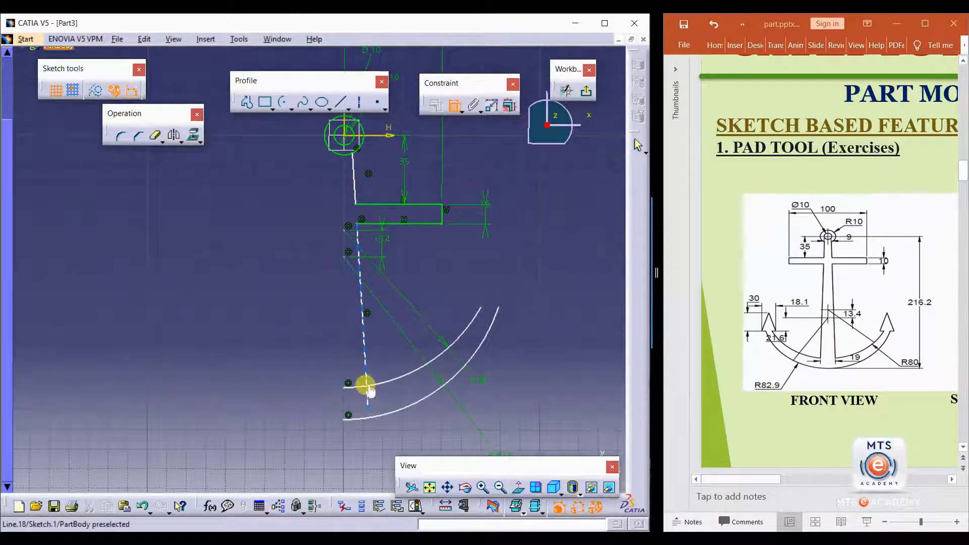
click(155, 134)
click(356, 385)
click(371, 402)
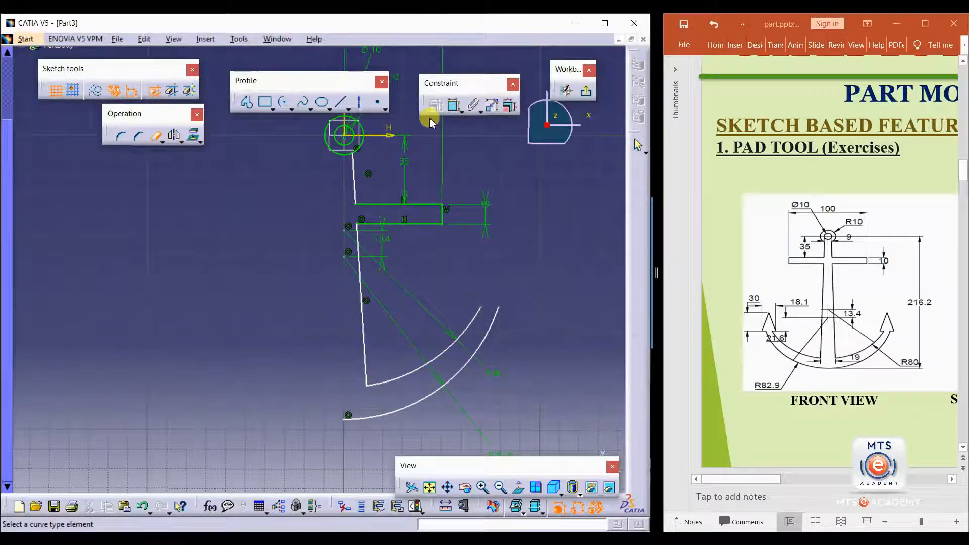
Step: Dimension the horizontal distance from the vertical axis to the shank edge's lower endpoint and set it to 9.5 mm
click(454, 105)
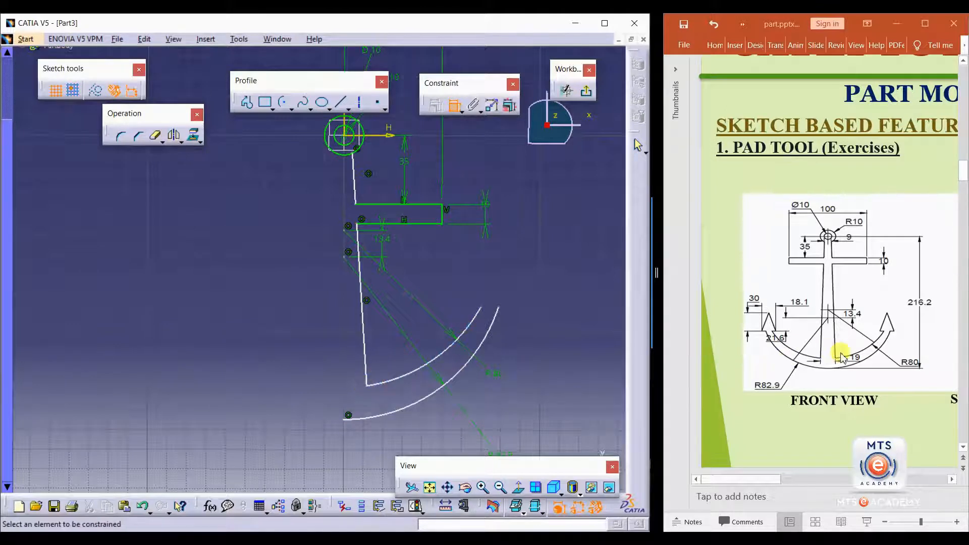
click(366, 387)
middle_drag(326, 165, 318, 244)
middle_drag(325, 390, 326, 309)
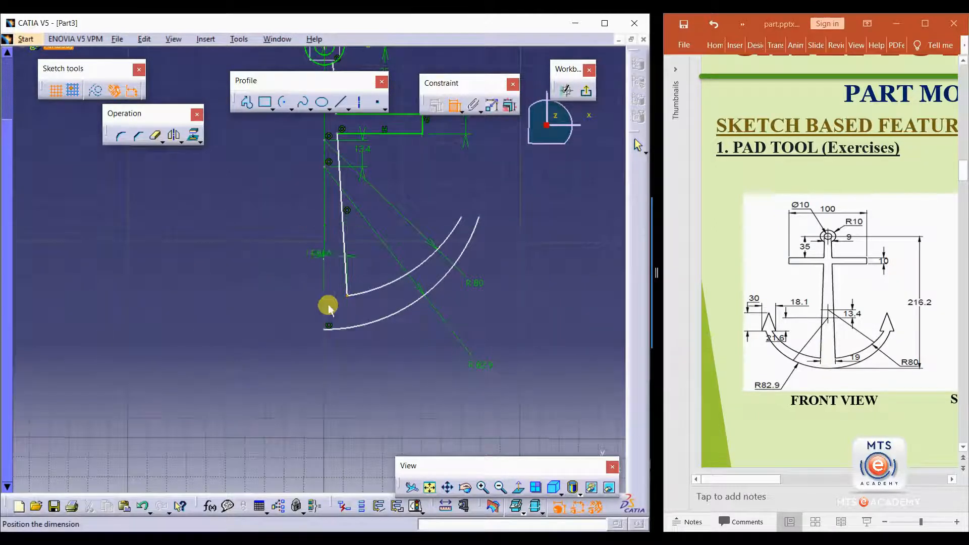
double_click(337, 376)
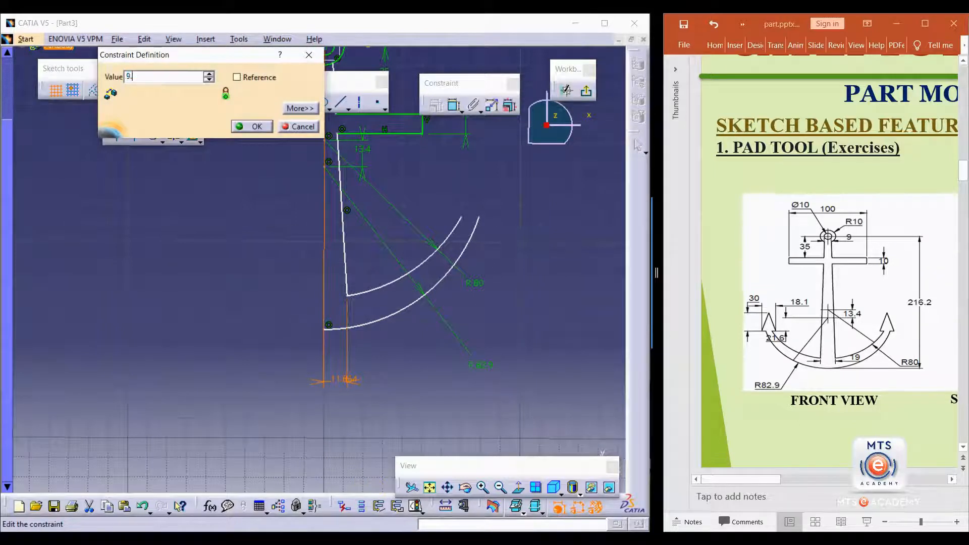
text(9.5mm)
key(Return)
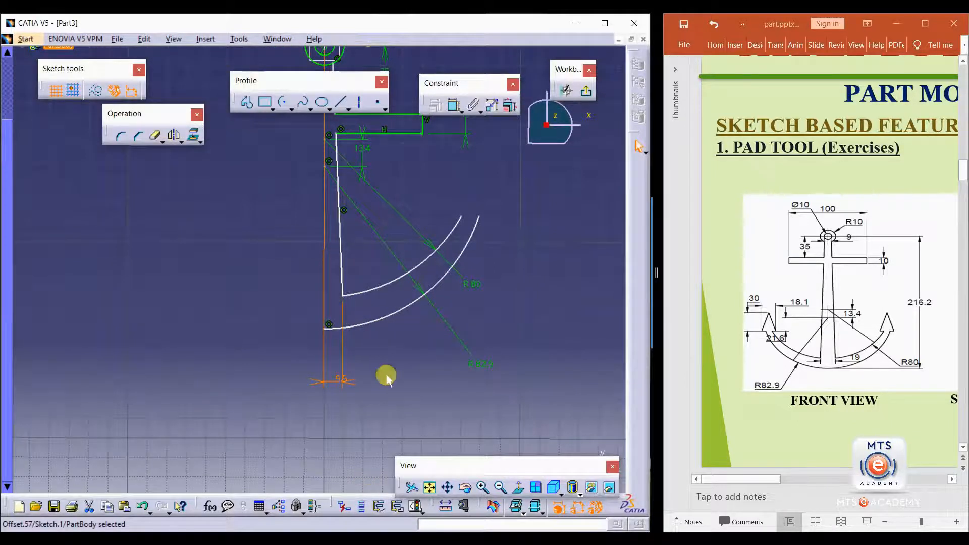
Step: Dimension the horizontal distance from the vertical axis to the shank edge's upper endpoint at the ring and set it to 4.5 mm
middle_drag(357, 205, 361, 331)
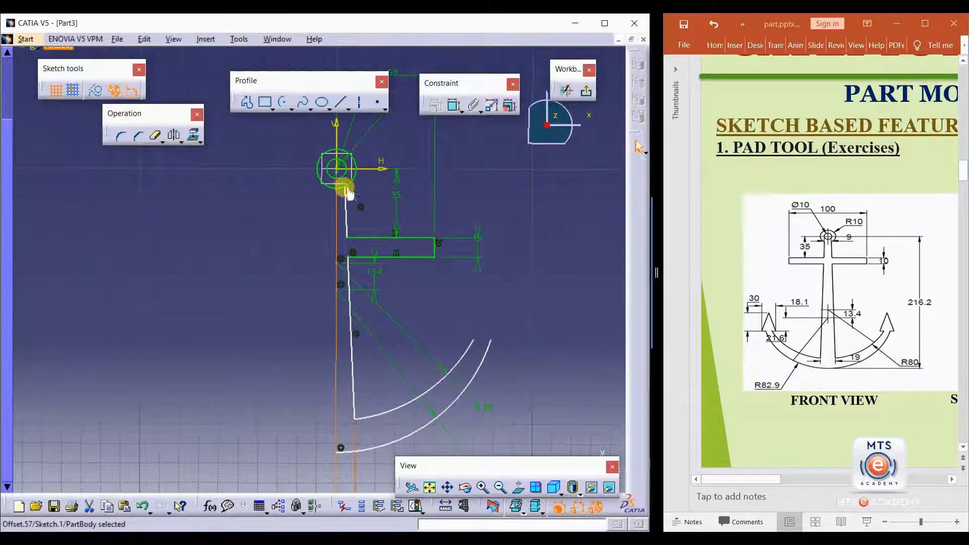
click(351, 237)
middle_drag(314, 197, 318, 229)
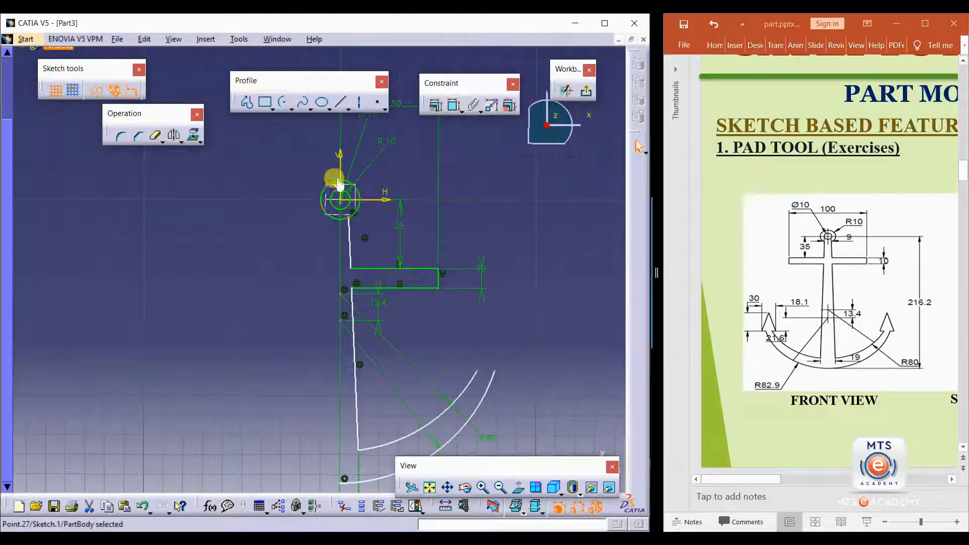
click(339, 160)
click(454, 105)
click(355, 220)
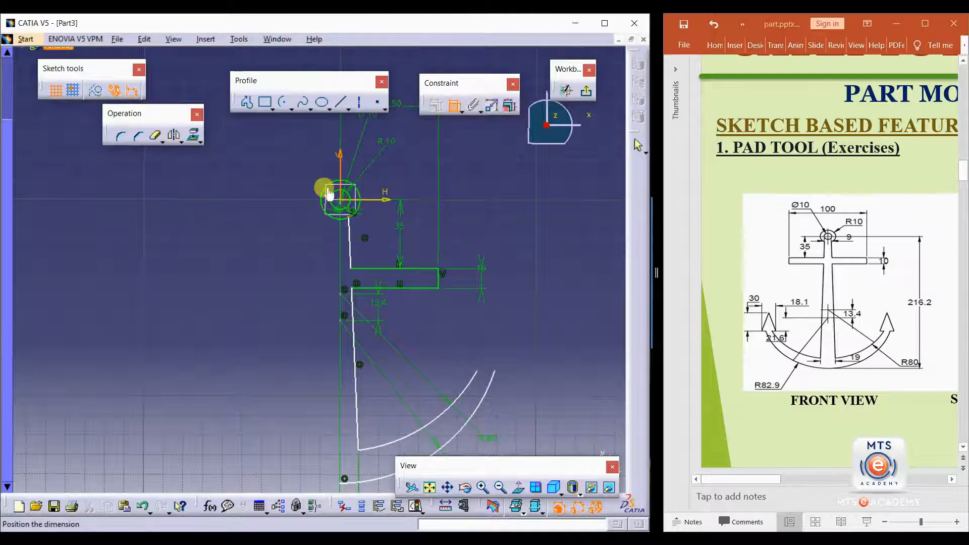
click(297, 147)
double_click(287, 139)
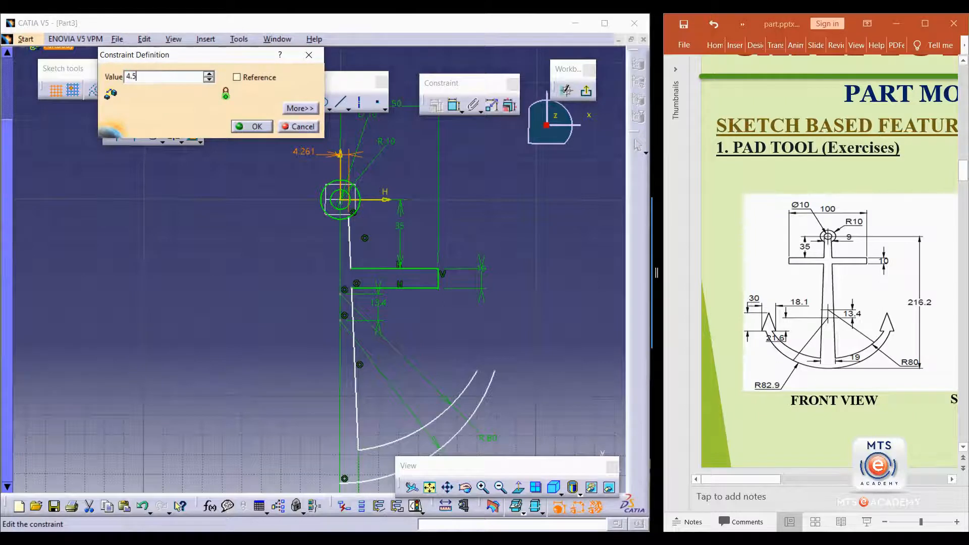
key(Return)
Step: Shift the two lower arcs slightly downward along the vertical axis by moving the inner arc
middle_drag(398, 343, 394, 273)
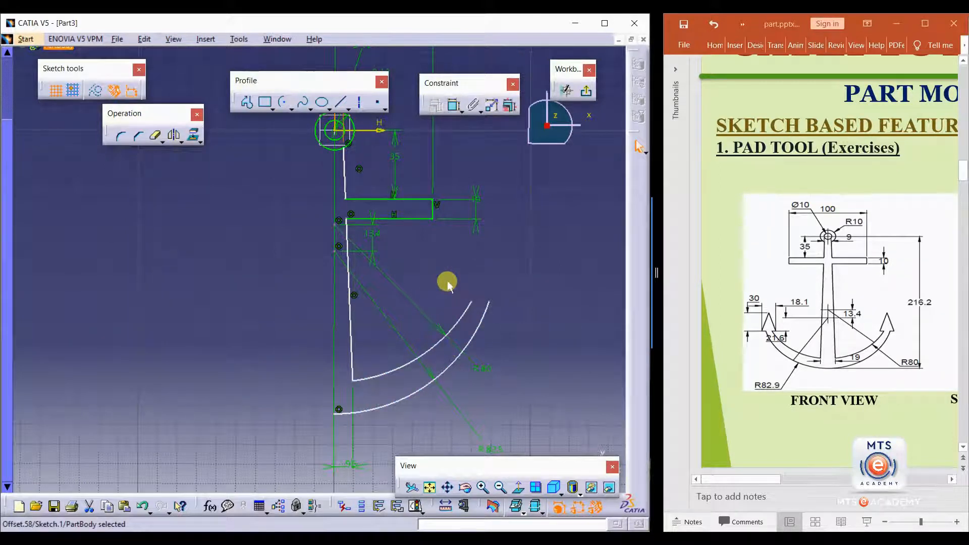
mouse_move(370, 379)
middle_down()
mouse_move(381, 409)
mouse_move(380, 342)
mouse_move(387, 390)
middle_up()
click(387, 390)
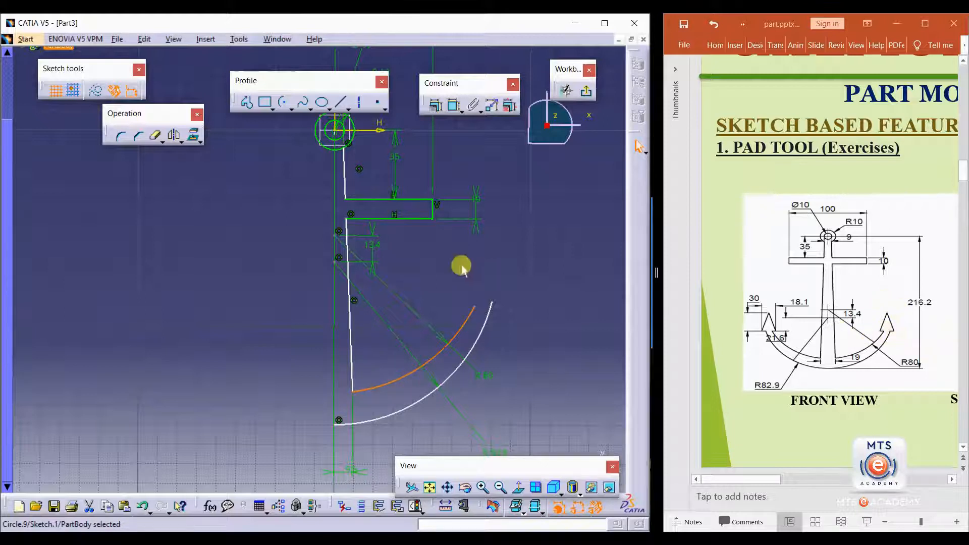
click(469, 291)
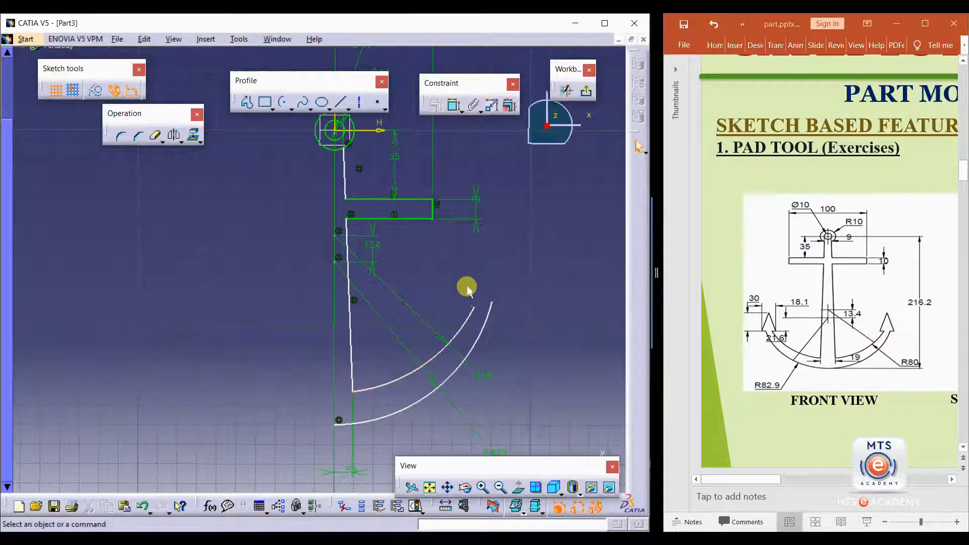
Step: Sketch an arrowhead about 20 mm wide and 18 mm high with the Profile tool, from the inner arc's end around to the outer arc
click(247, 102)
middle_drag(372, 210, 340, 302)
mouse_move(340, 269)
middle_down()
mouse_move(424, 404)
mouse_move(422, 357)
middle_up()
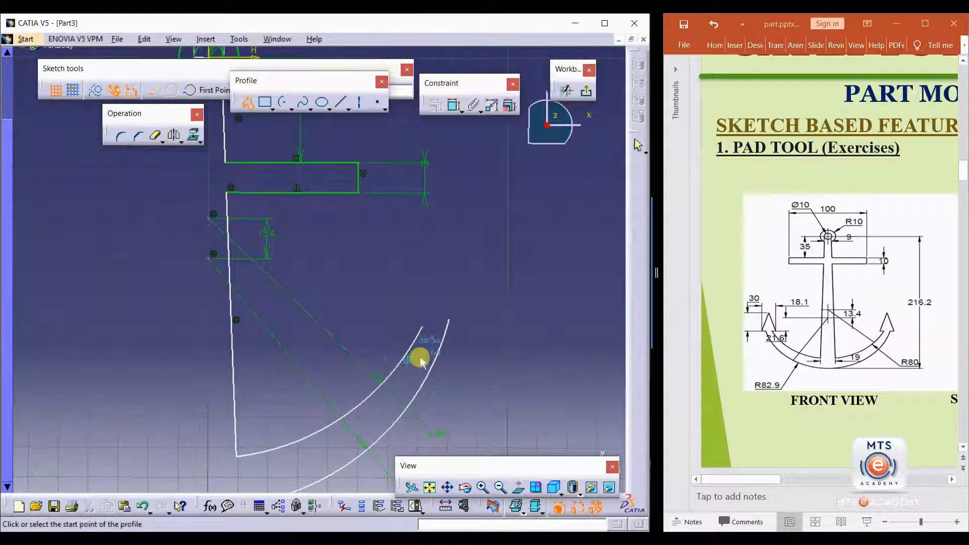
click(421, 326)
click(402, 327)
click(432, 273)
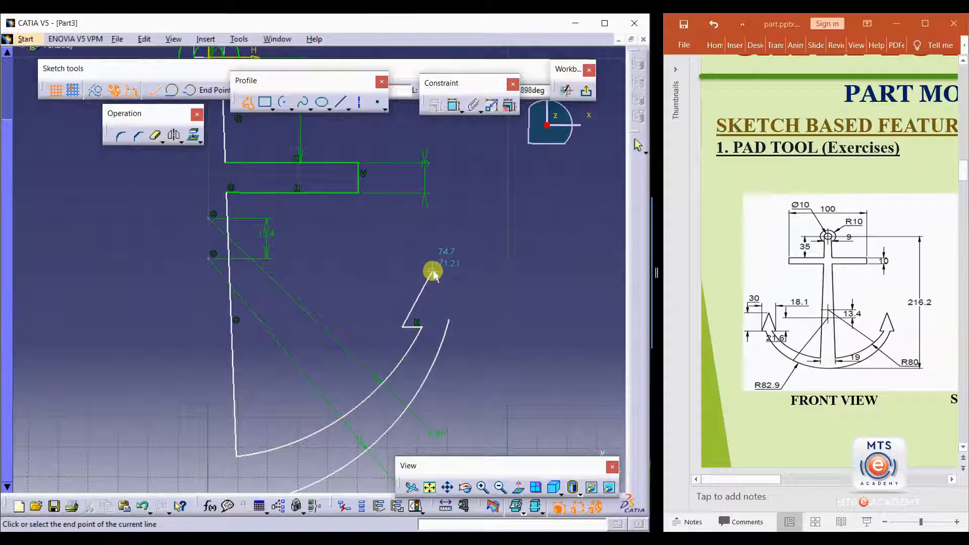
click(464, 327)
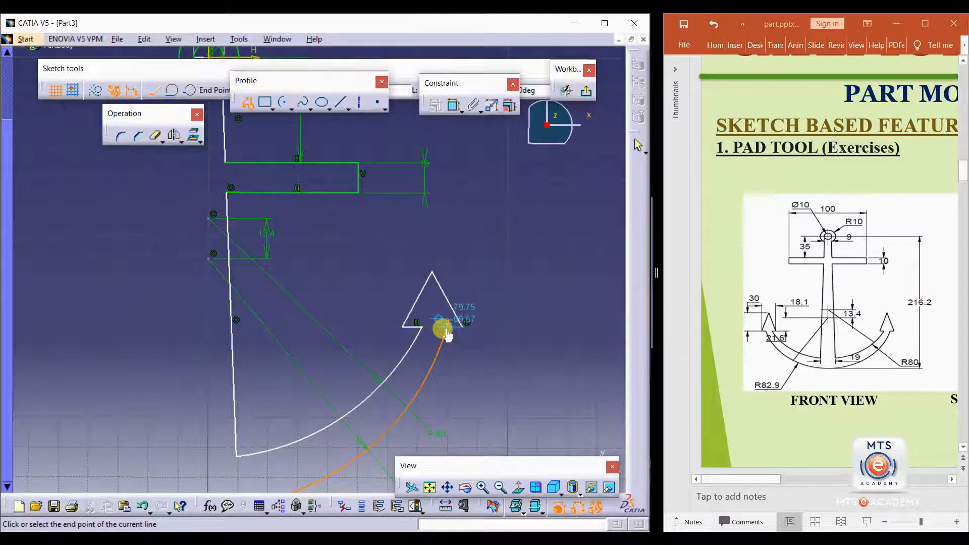
click(447, 328)
key(Escape)
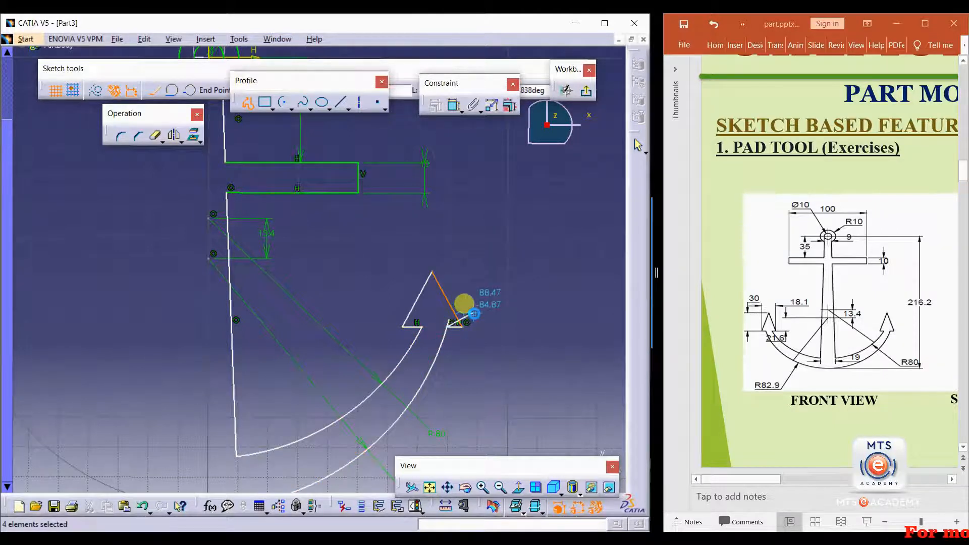
Step: Quick trim the outer arc's short end protruding above the arrowhead's base line
mouse_move(461, 373)
middle_down()
mouse_move(468, 340)
mouse_move(538, 327)
middle_up()
click(554, 275)
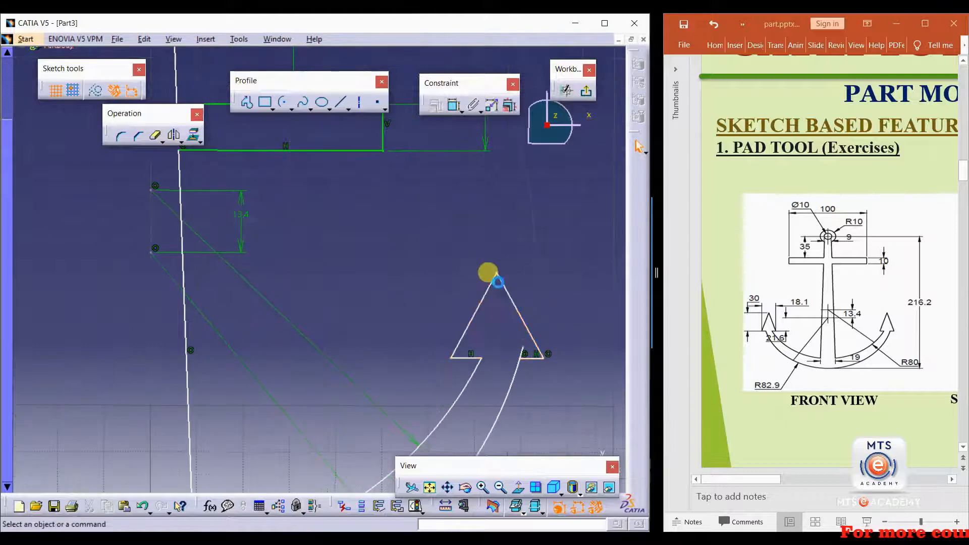
click(155, 136)
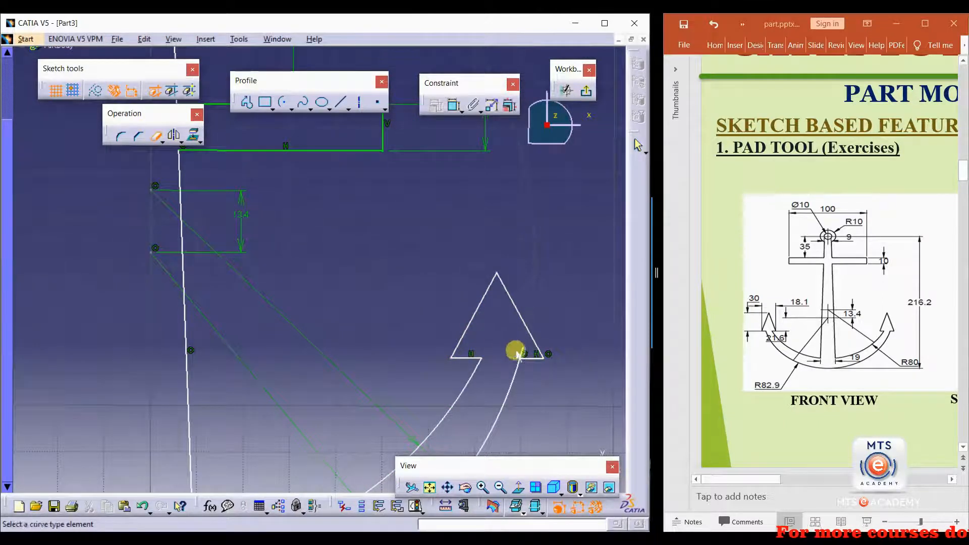
mouse_move(530, 314)
middle_down()
mouse_move(542, 340)
mouse_move(493, 381)
mouse_move(476, 361)
mouse_move(528, 363)
middle_up()
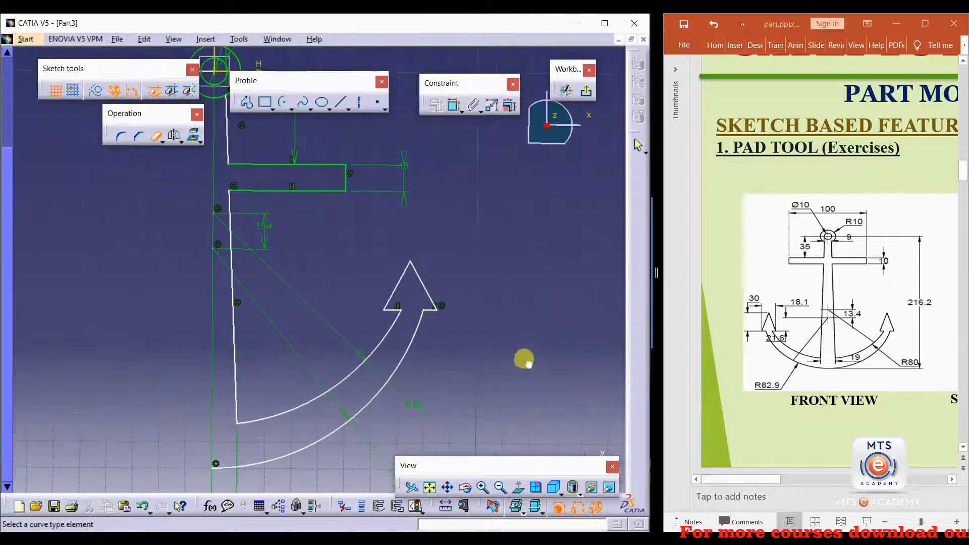
Step: Dimension the arrowhead's overall base width between its two outer corners and set it to 18.1 mm
click(454, 105)
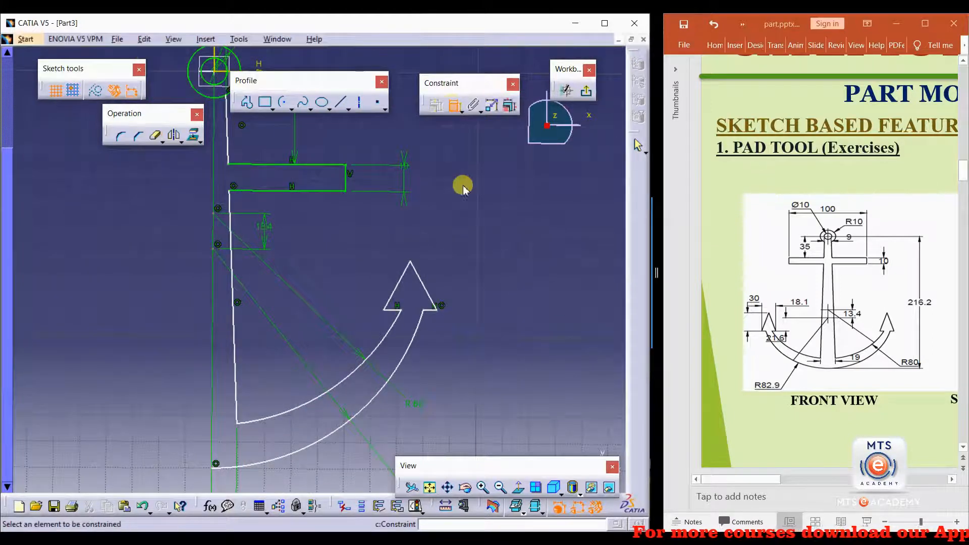
click(384, 312)
click(439, 306)
click(417, 233)
double_click(417, 235)
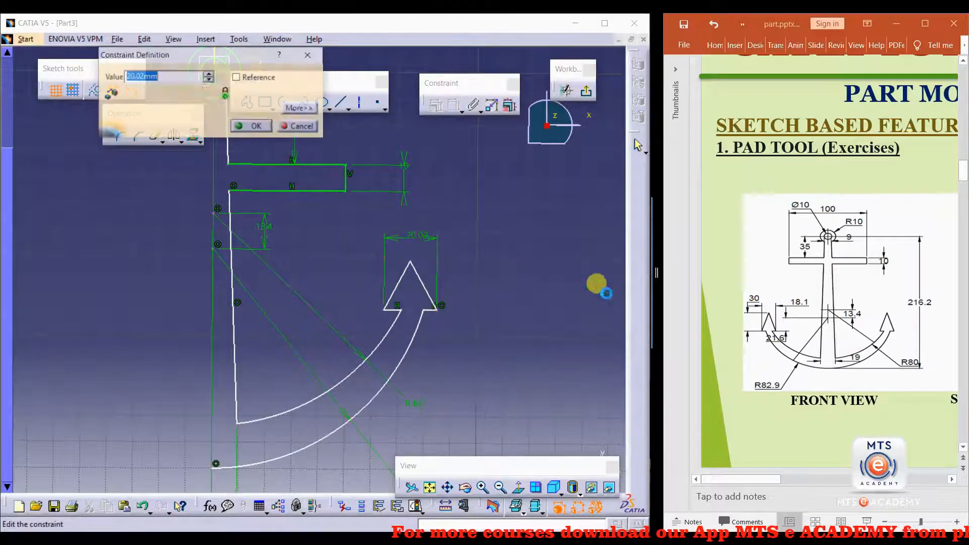
text(18.1)
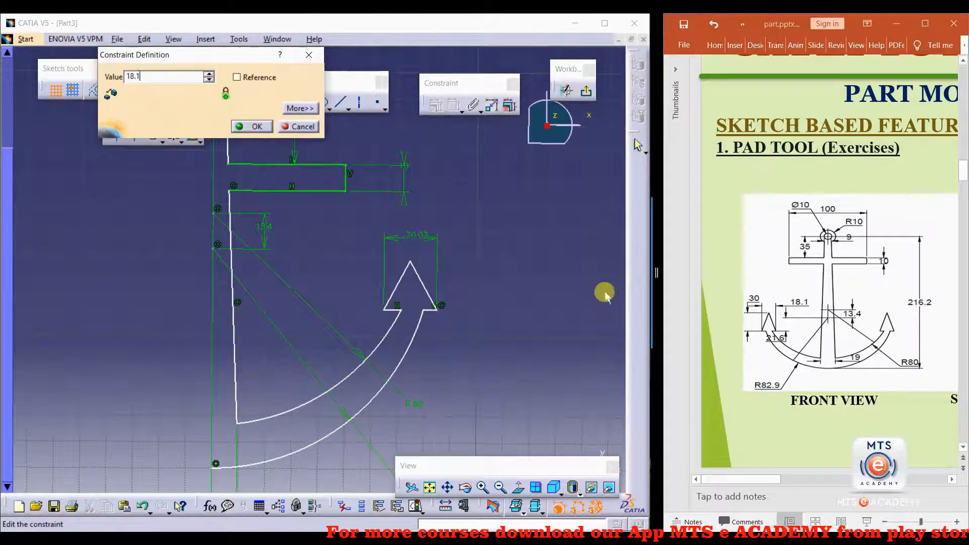
key(Return)
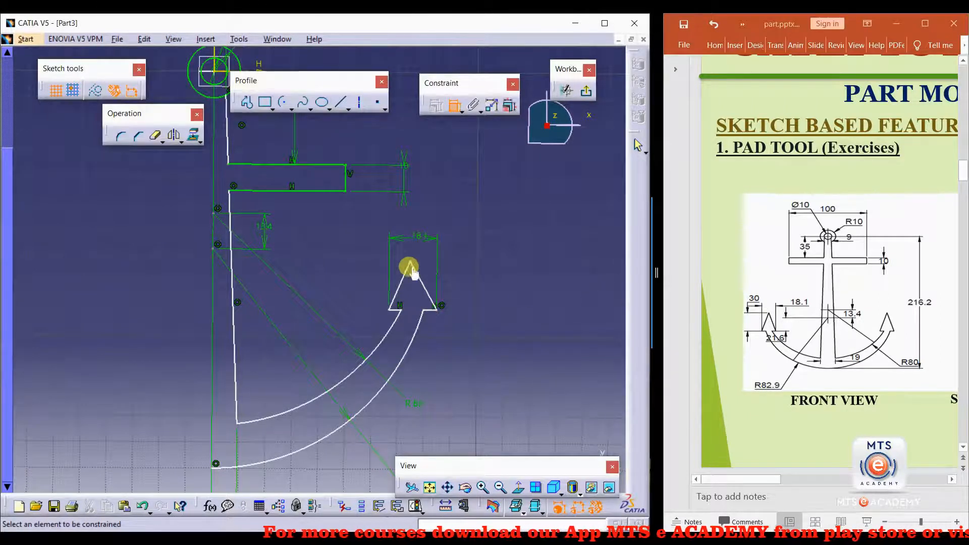
Step: Dimension the arrowhead's height from its tip to the base line and set it to 30 mm
click(411, 263)
click(396, 309)
double_click(342, 280)
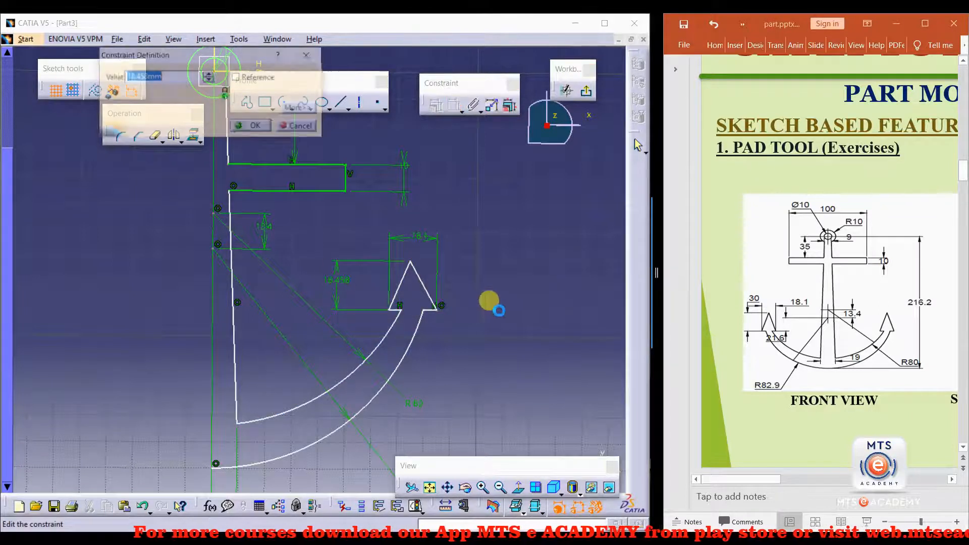
text(30)
key(Return)
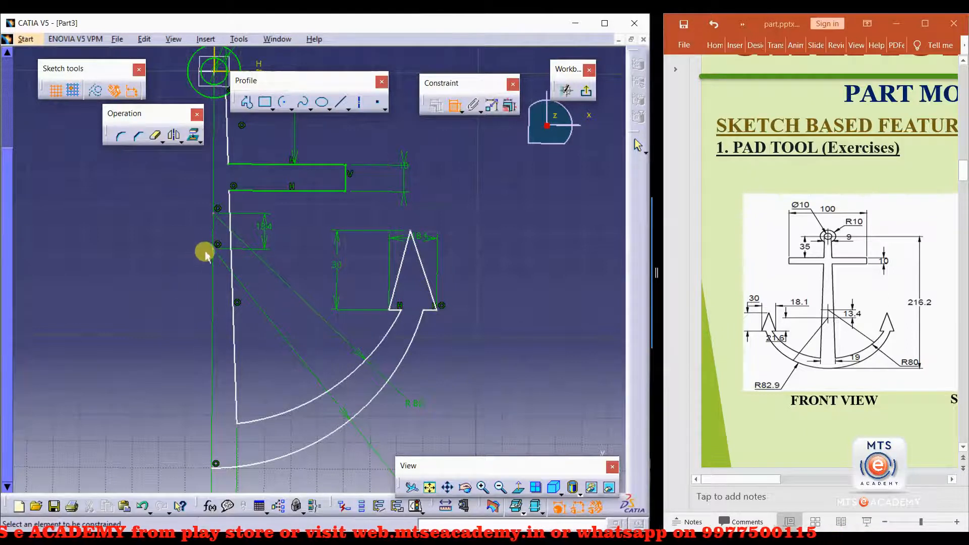
Step: Dimension the vertical distance from the outer arc's centre to the arrowhead's base line and set it to 21.6 mm
click(212, 248)
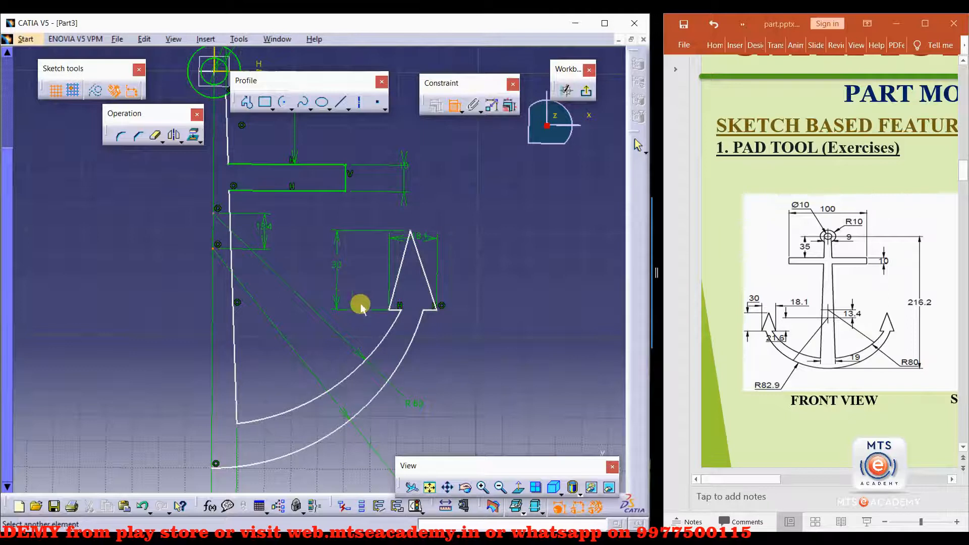
click(398, 311)
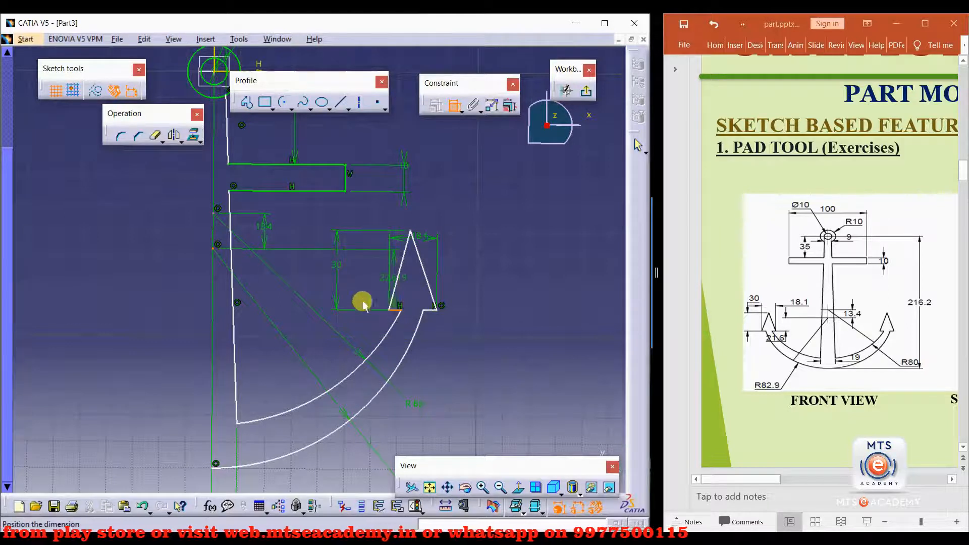
double_click(300, 280)
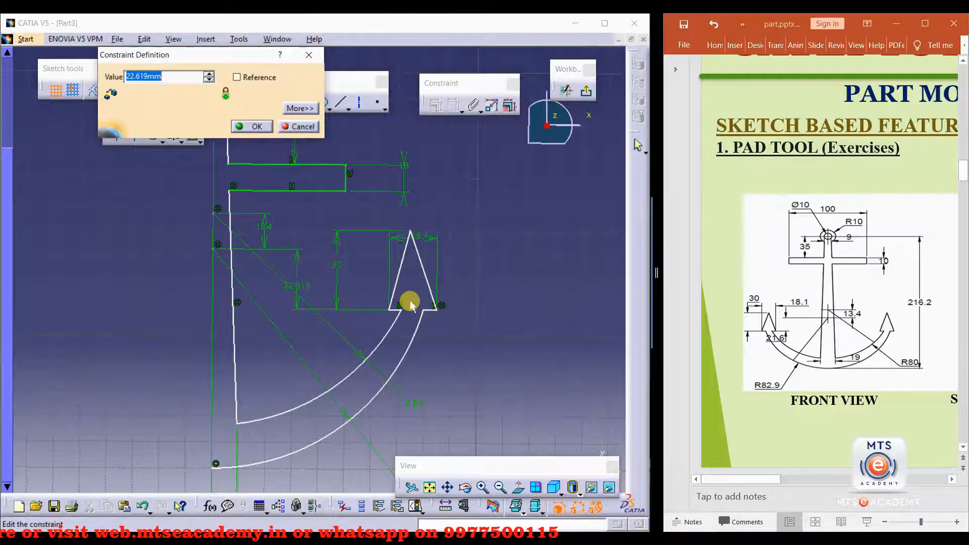
text(21.6)
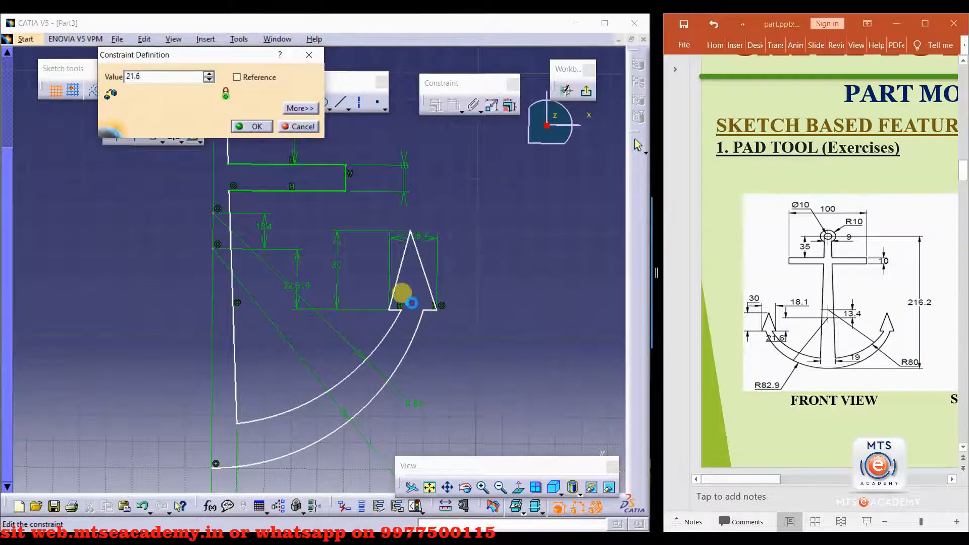
key(Return)
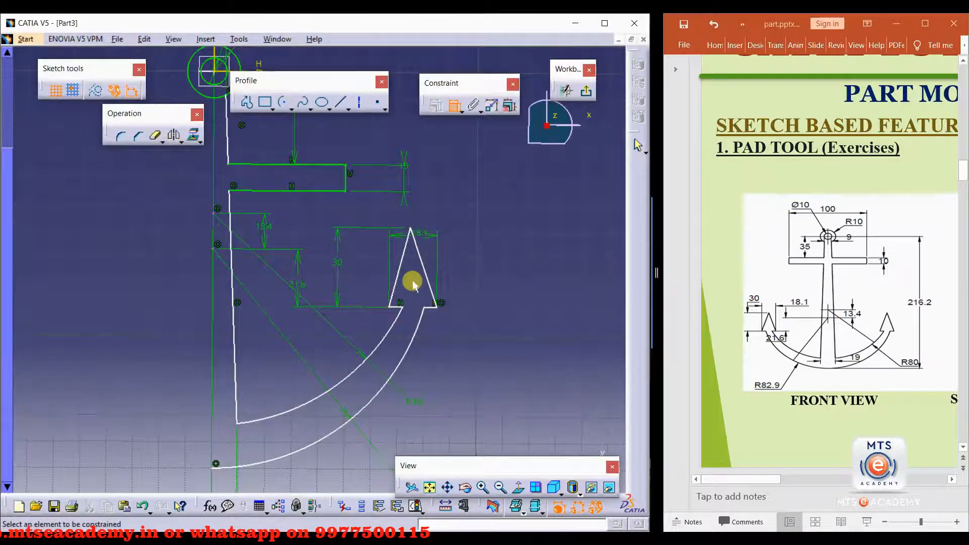
click(417, 233)
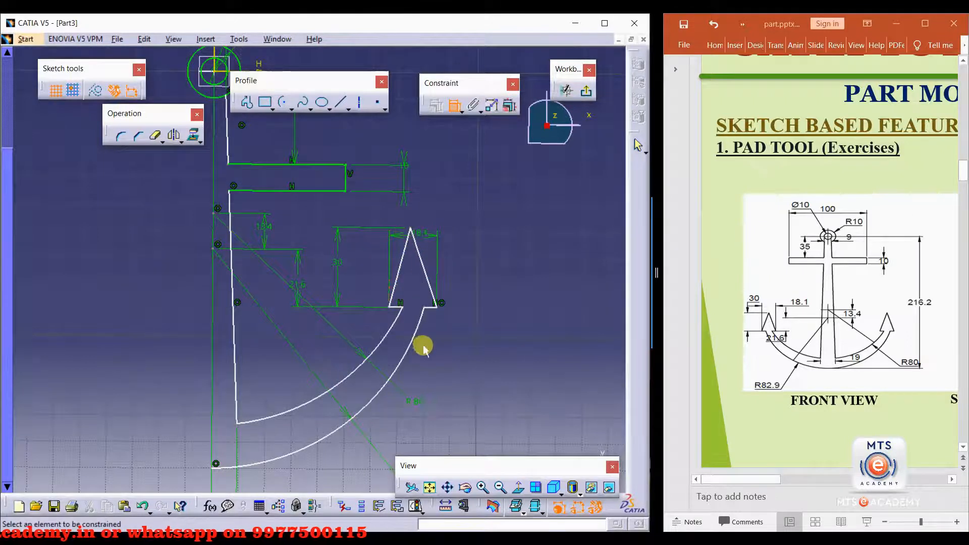
Step: Draw a horizontal axis across the gap in the arrowhead's base line, between the ends of the inner and outer arcs
middle_drag(429, 345, 438, 339)
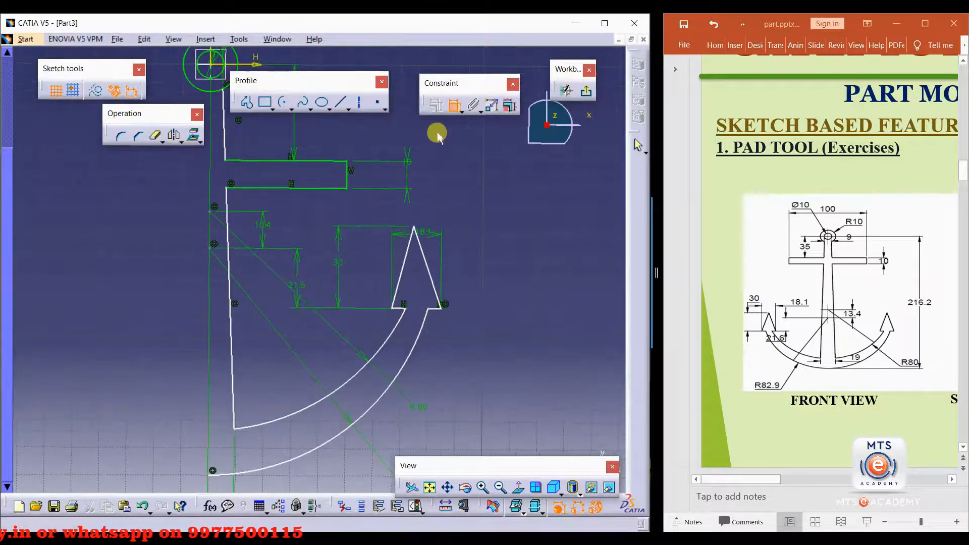
click(421, 208)
mouse_move(415, 231)
mouse_down()
mouse_move(450, 223)
mouse_move(426, 216)
mouse_move(399, 238)
mouse_move(430, 222)
mouse_move(465, 243)
mouse_move(399, 219)
mouse_move(400, 232)
mouse_move(477, 247)
mouse_move(453, 217)
mouse_move(394, 222)
mouse_move(442, 228)
mouse_move(401, 221)
mouse_move(418, 217)
mouse_up()
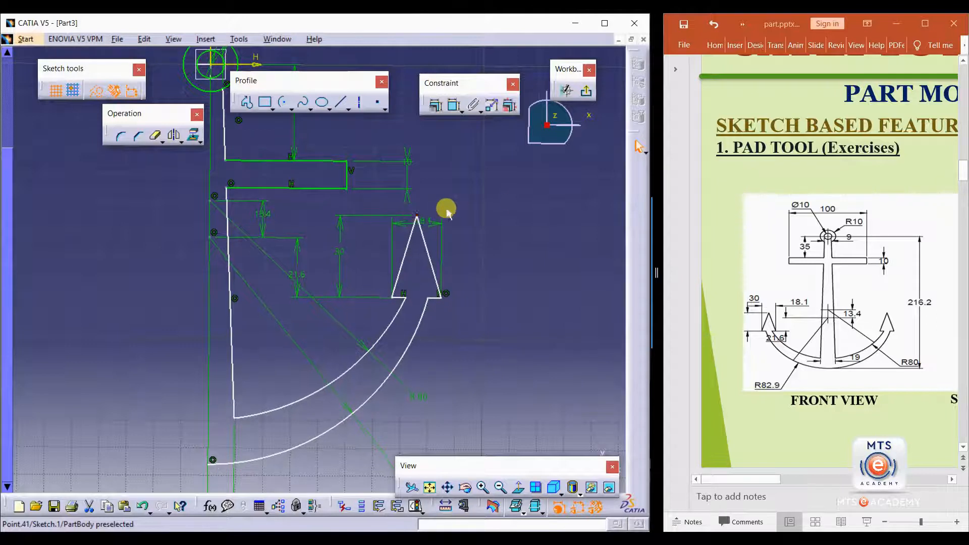
click(359, 103)
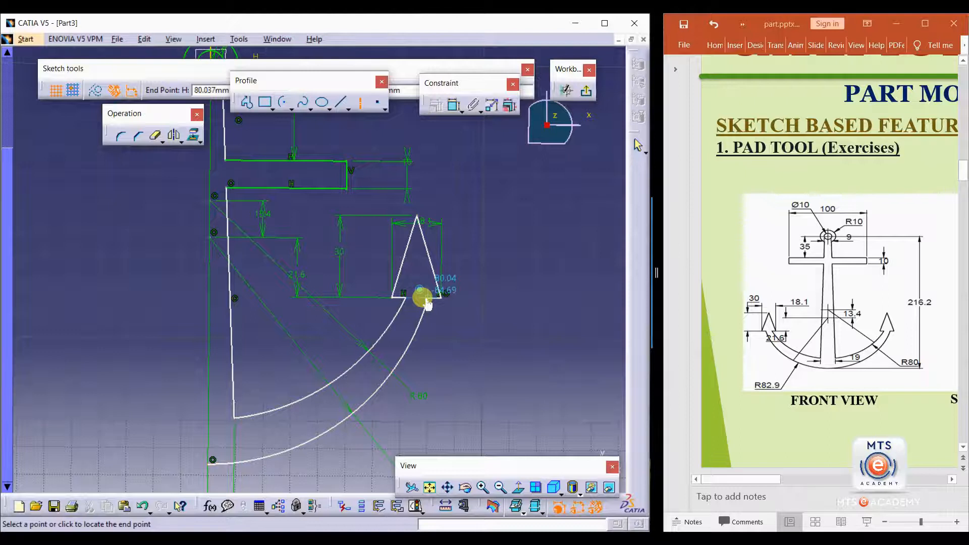
click(426, 302)
click(490, 257)
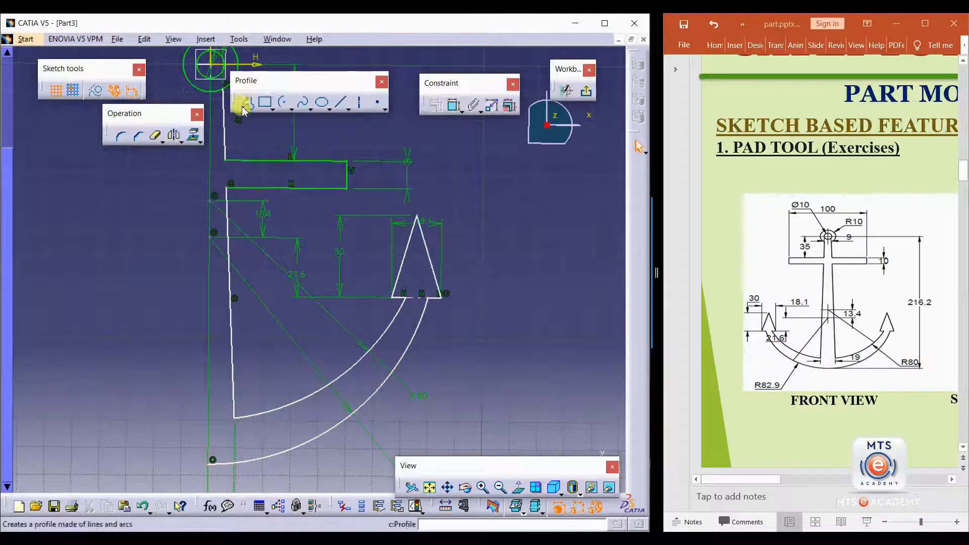
Step: Draw an axis from the arrowhead's tip to its base line and constrain it vertical
click(359, 103)
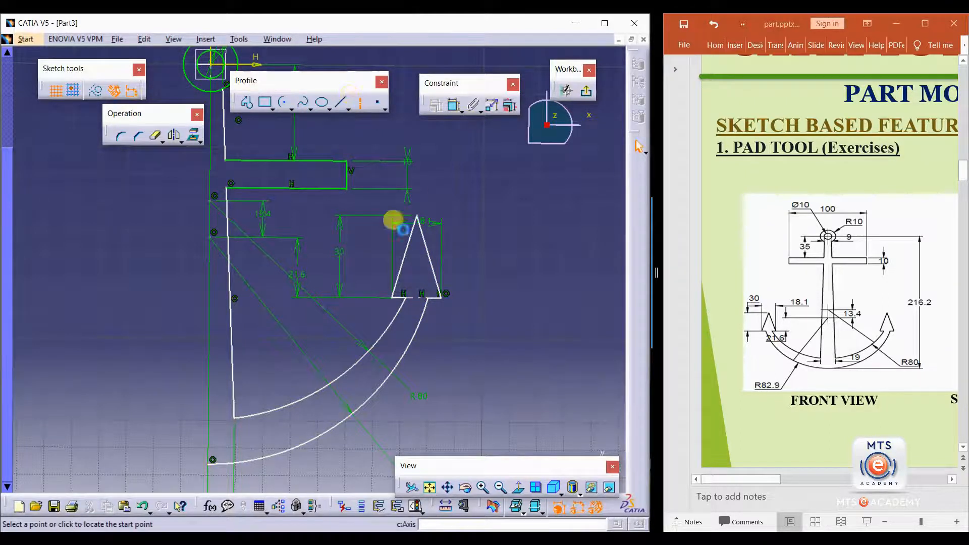
click(417, 217)
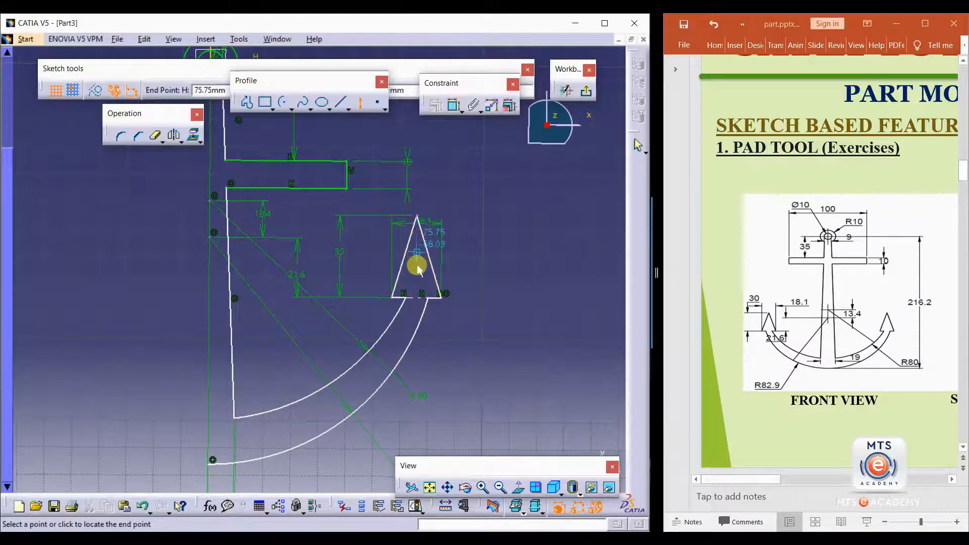
click(419, 301)
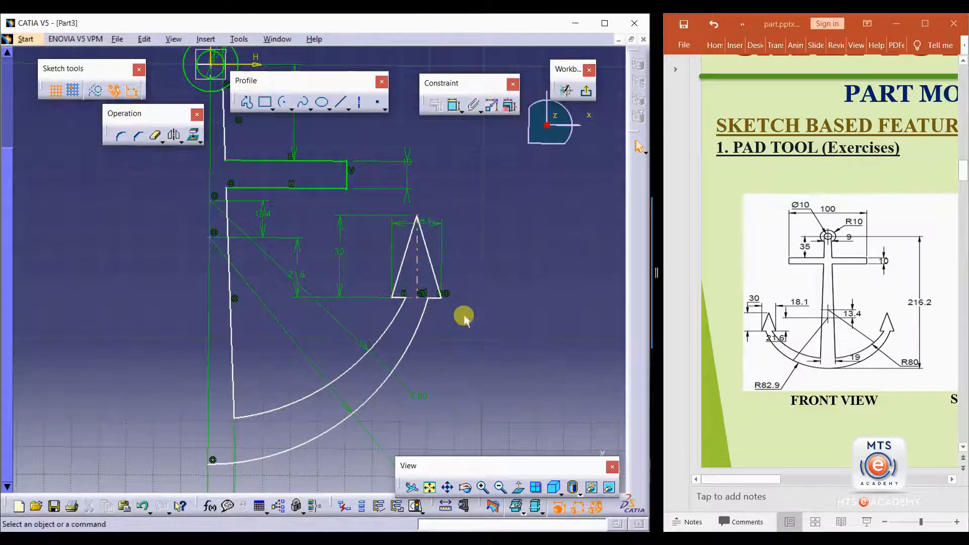
click(435, 105)
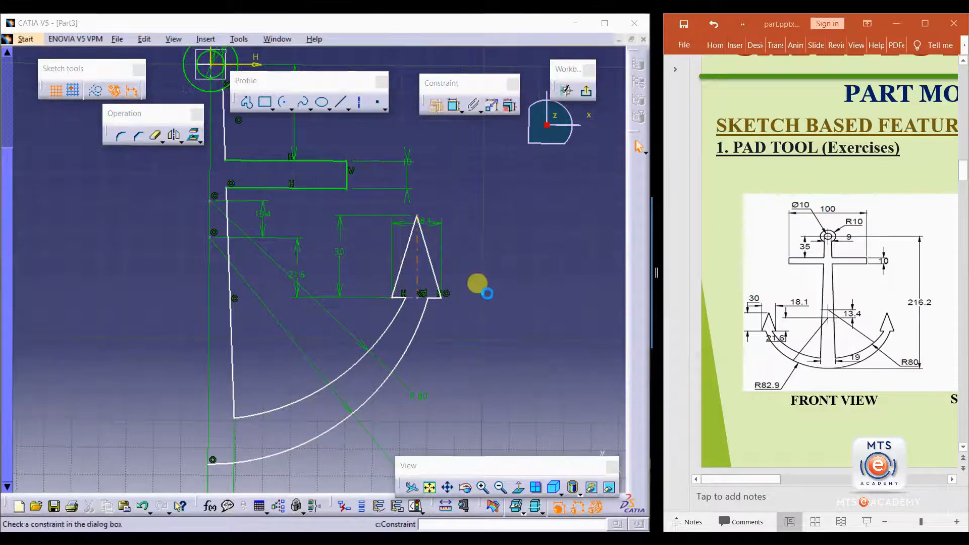
click(531, 250)
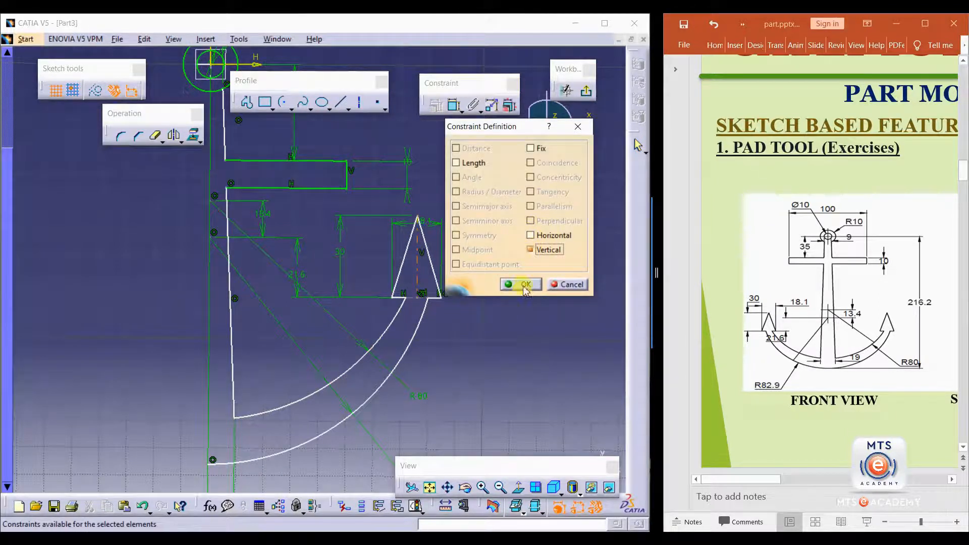
click(521, 284)
Step: Dimension the vertical distance from the sketch's horizontal axis to the outer arc's lowest endpoint and set it to 216.2 mm
middle_drag(414, 360, 403, 392)
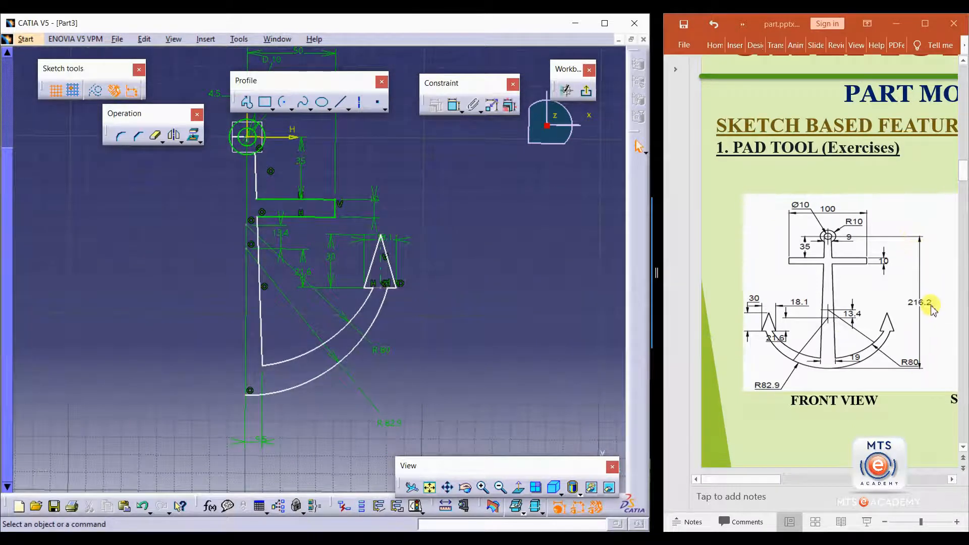
click(455, 104)
click(250, 392)
middle_drag(259, 238, 264, 277)
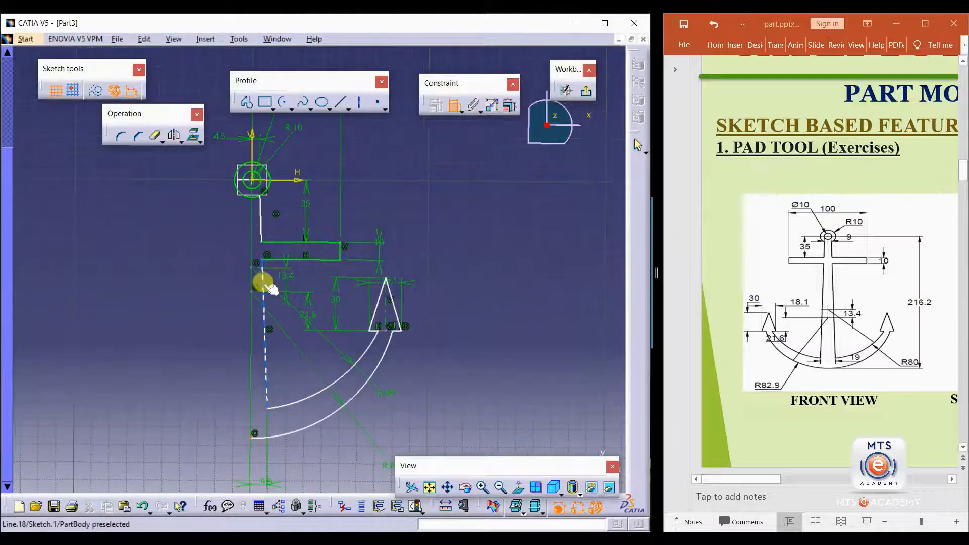
click(292, 180)
click(469, 281)
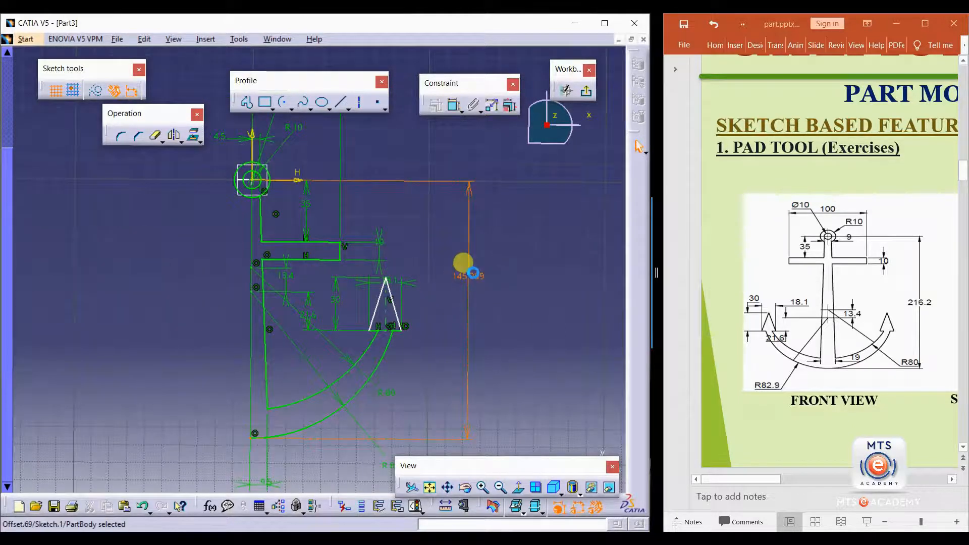
double_click(464, 264)
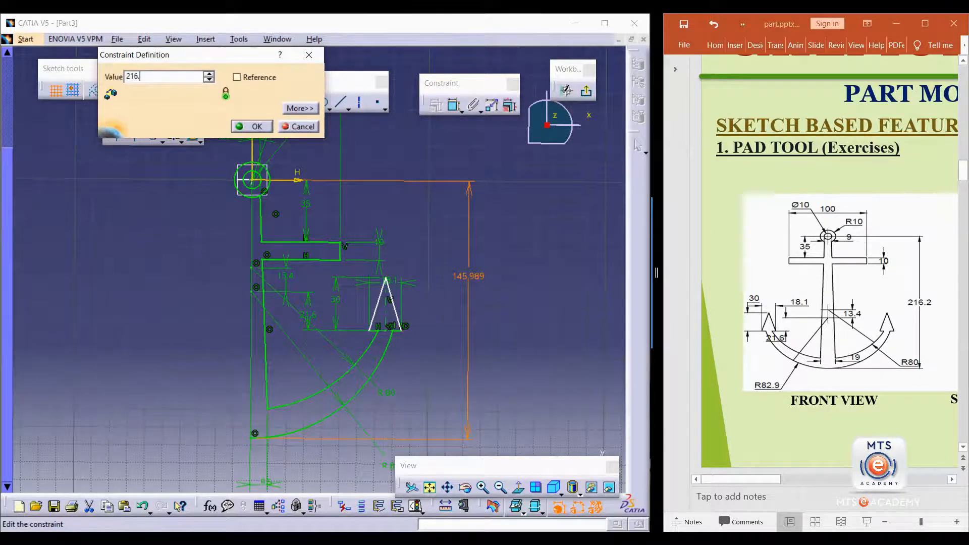
Step: Constrain the arrowhead's two slanted sides to be symmetric about its vertical axis
mouse_move(422, 310)
middle_down()
mouse_move(436, 125)
mouse_move(435, 257)
mouse_move(326, 361)
mouse_move(340, 374)
middle_up()
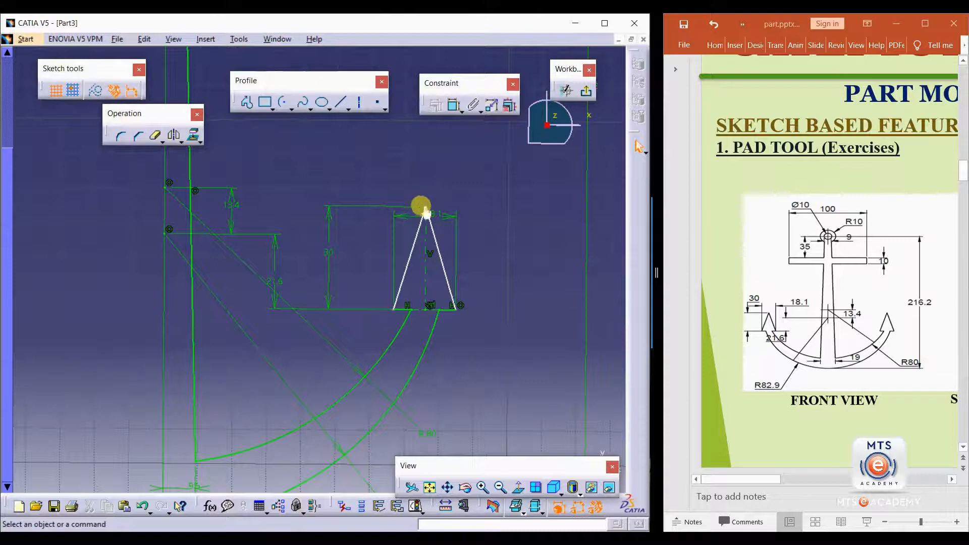
mouse_move(430, 202)
mouse_down()
mouse_move(461, 232)
mouse_move(431, 245)
mouse_move(440, 245)
mouse_up()
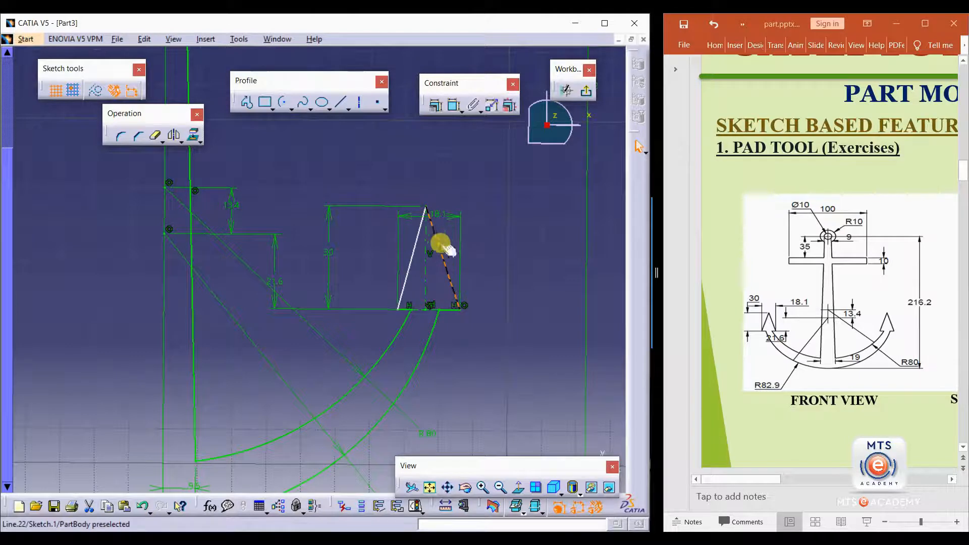
ctrl+click(413, 270)
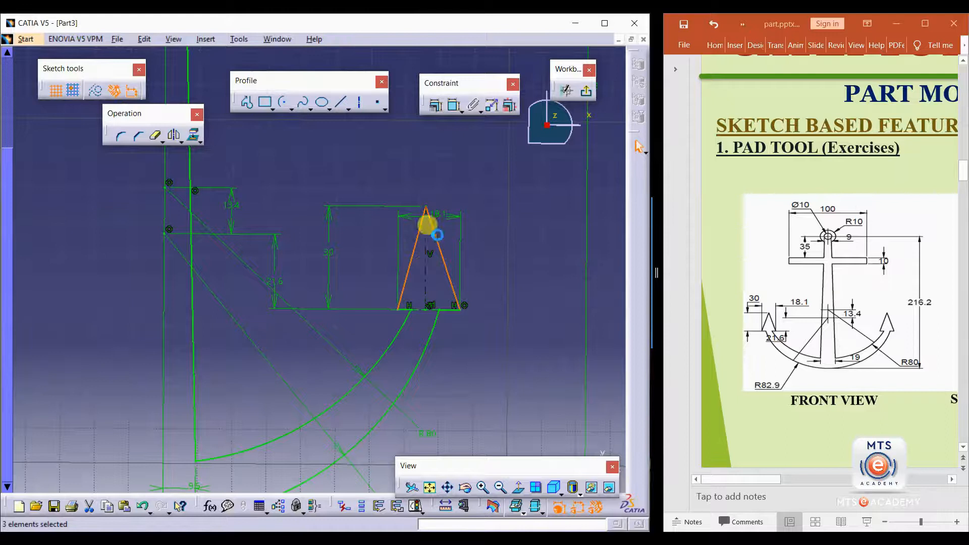
click(435, 107)
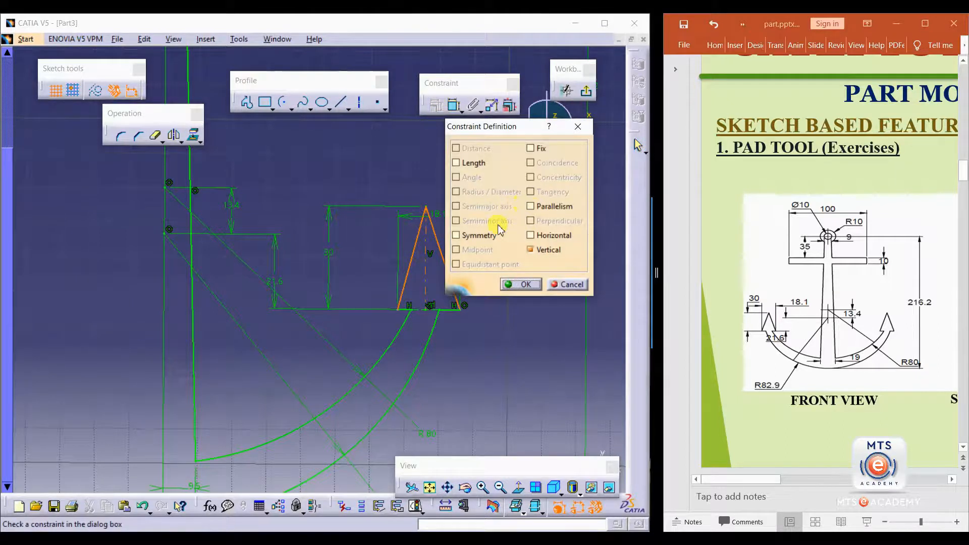
click(473, 236)
click(523, 284)
Step: Mirror the half profile of shank, crossbar, both arcs and arrowhead about the sketch's vertical axis, leaving out the ring circles
mouse_move(493, 283)
middle_down()
mouse_move(482, 368)
mouse_move(394, 255)
mouse_move(396, 338)
mouse_move(383, 260)
middle_up()
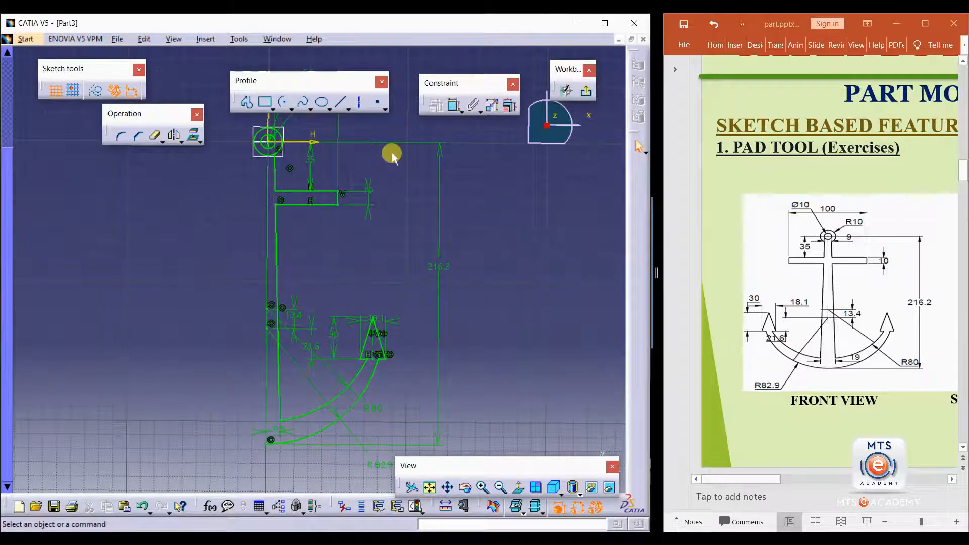
mouse_move(398, 150)
mouse_down()
mouse_move(335, 268)
mouse_move(269, 458)
mouse_up()
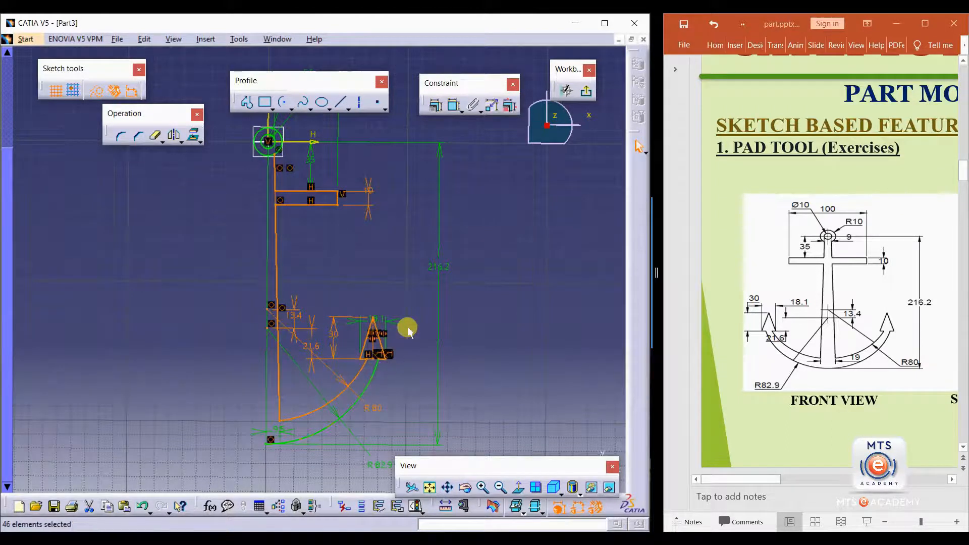
mouse_move(404, 290)
ctrl+mouse_down()
mouse_move(357, 373)
mouse_move(222, 444)
ctrl+mouse_up()
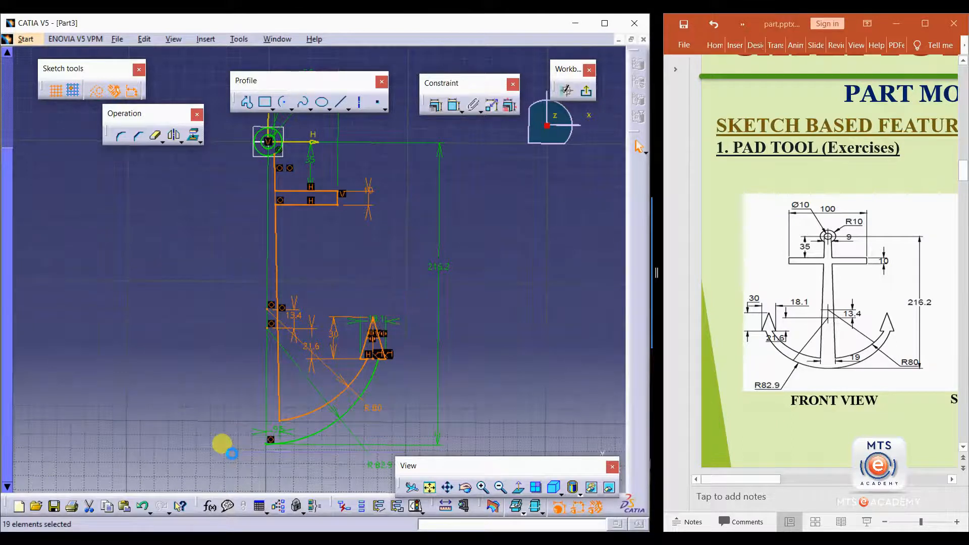
ctrl+click(352, 381)
ctrl+click(361, 355)
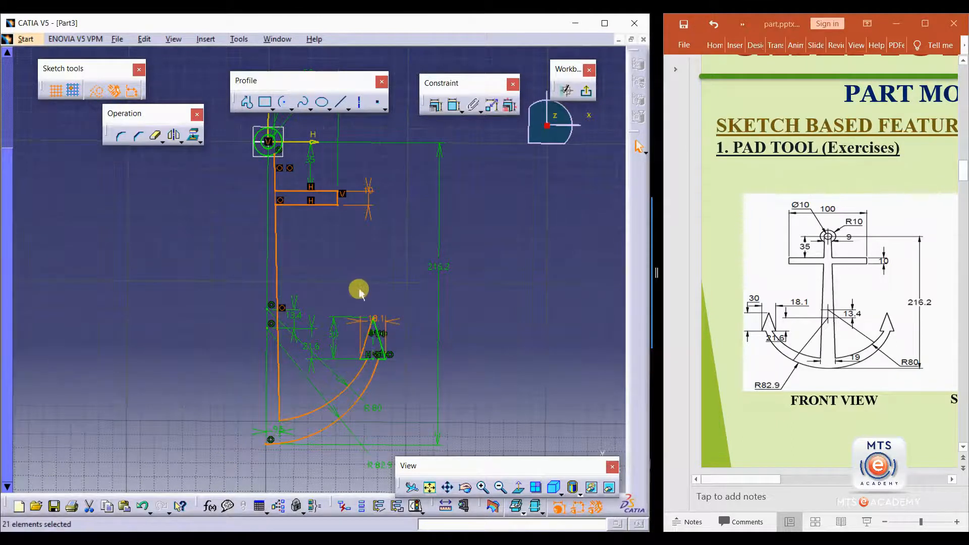
ctrl+drag(335, 292, 406, 372)
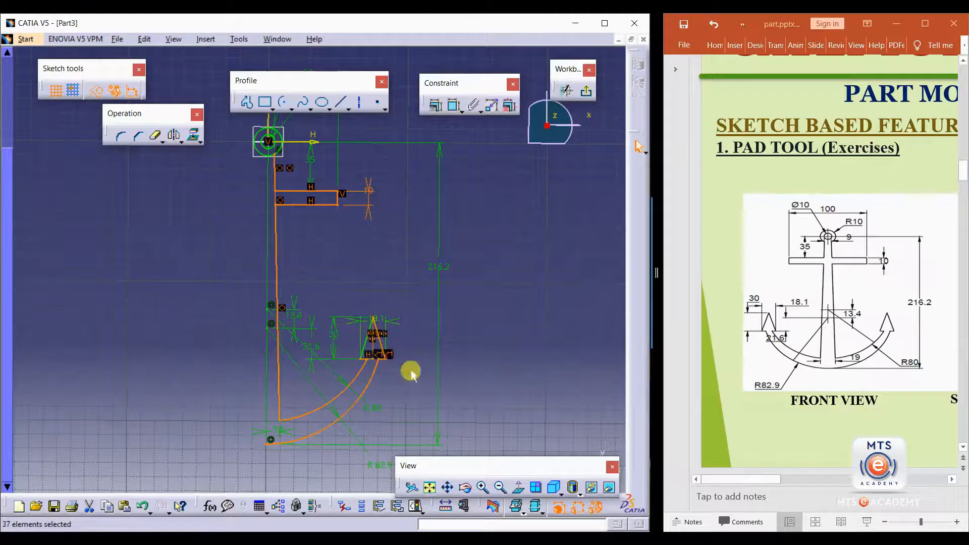
ctrl+click(281, 440)
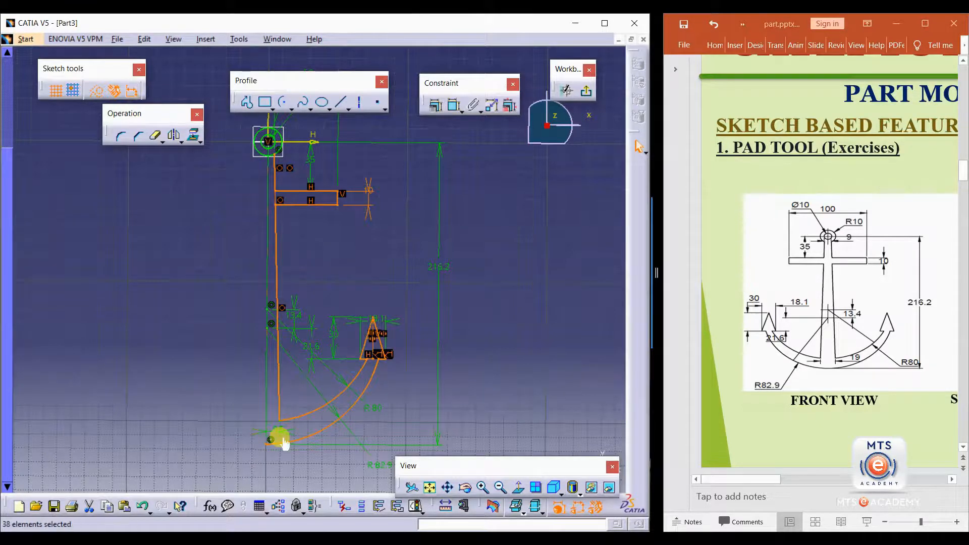
ctrl+click(273, 440)
middle_drag(324, 288, 329, 317)
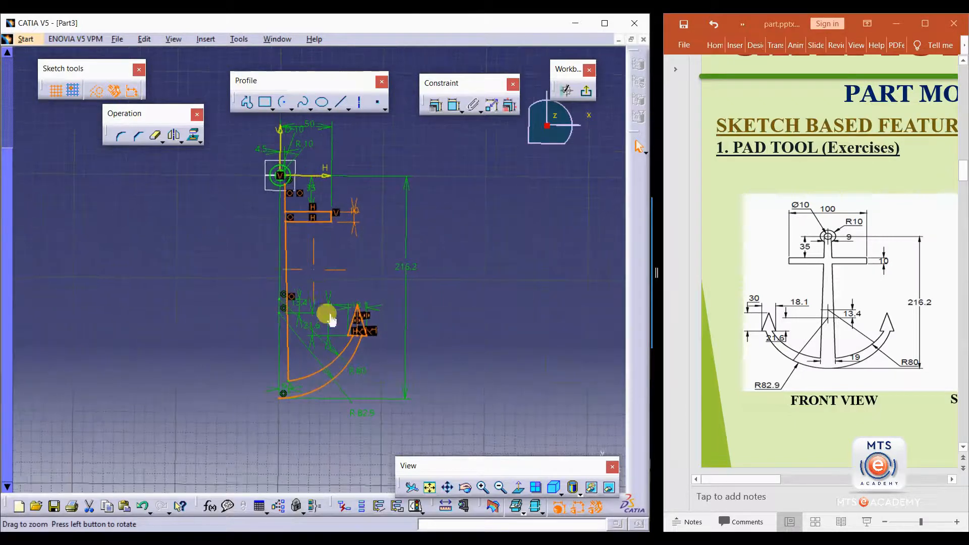
click(175, 135)
click(278, 142)
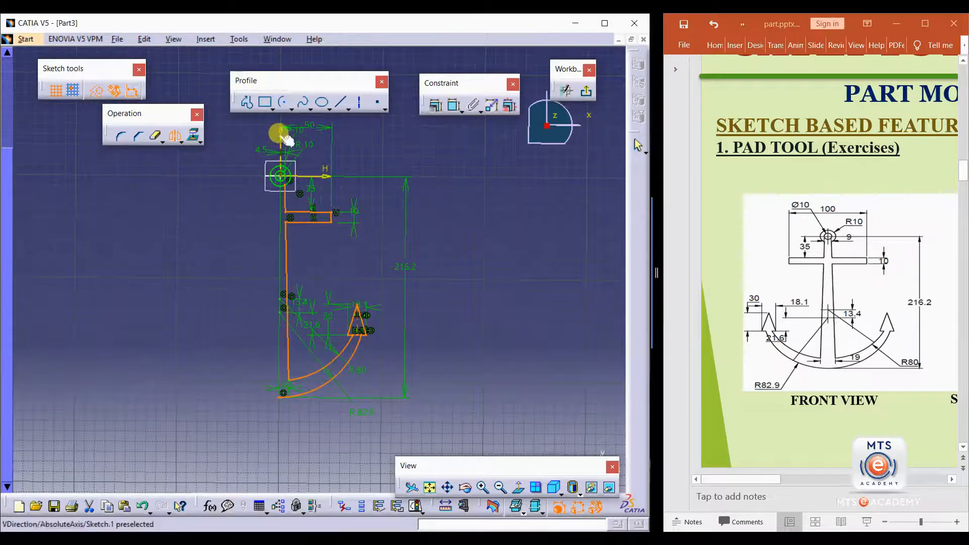
Step: Quick trim the lower segment of the ring's outer circle between the two shank lines
mouse_move(307, 224)
middle_down()
mouse_move(309, 234)
mouse_move(331, 177)
mouse_move(283, 201)
mouse_move(336, 456)
mouse_move(332, 293)
mouse_move(325, 395)
mouse_move(341, 348)
middle_up()
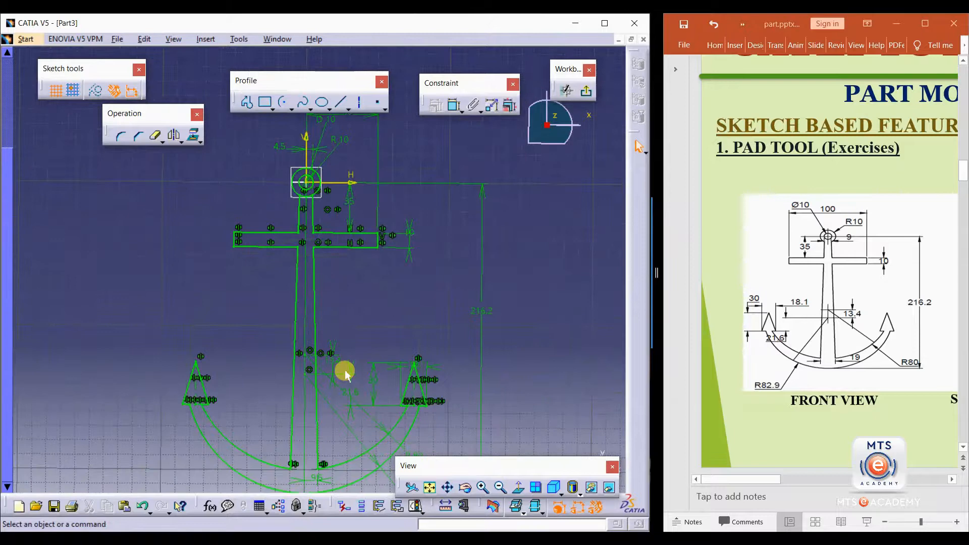
mouse_move(341, 265)
middle_down()
mouse_move(346, 200)
mouse_move(332, 249)
mouse_move(334, 286)
middle_up()
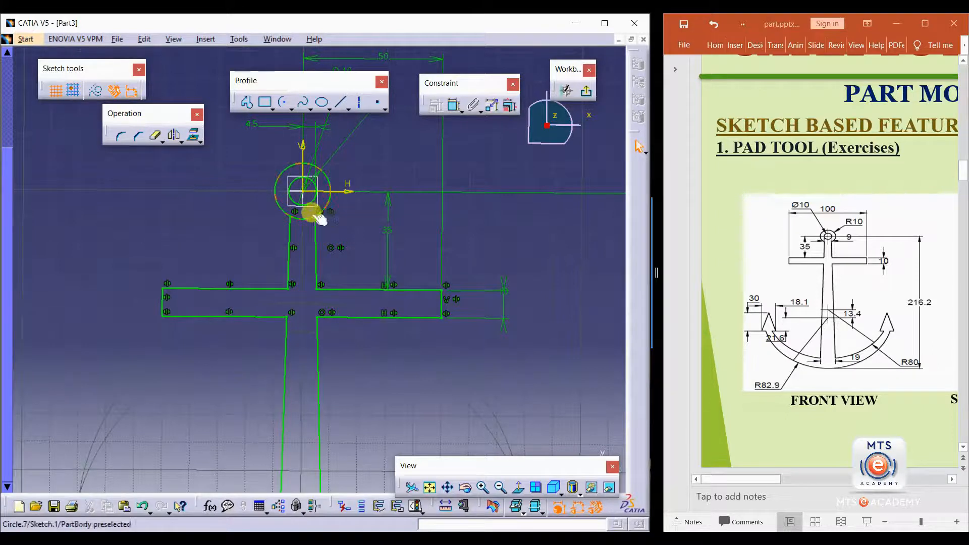
middle_drag(362, 322, 322, 277)
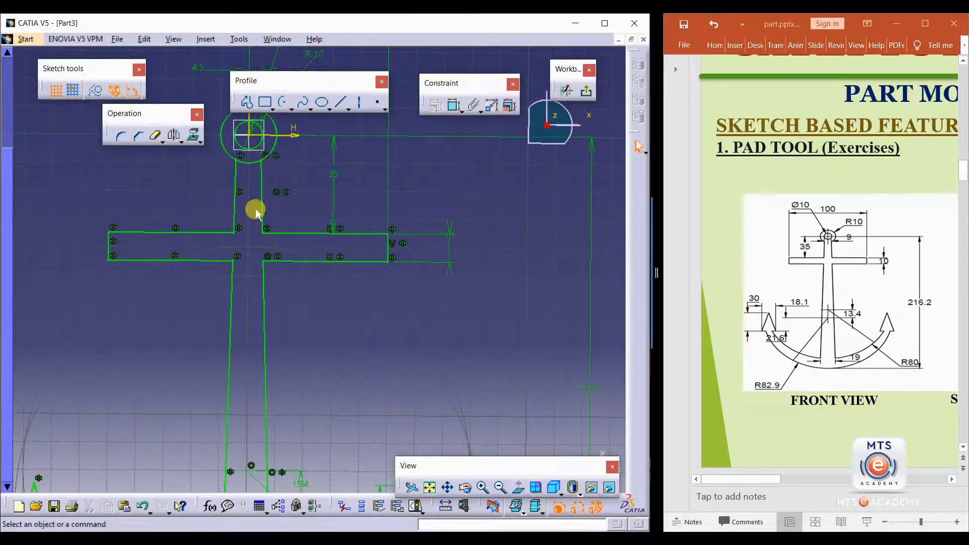
mouse_move(251, 399)
middle_down()
mouse_move(292, 281)
mouse_move(296, 390)
middle_up()
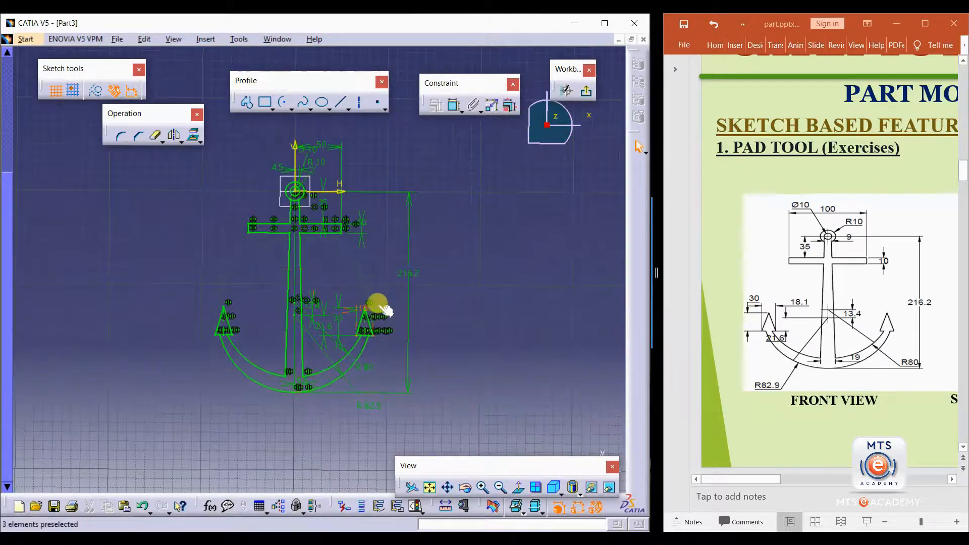
mouse_move(276, 267)
middle_down()
mouse_move(262, 333)
mouse_move(283, 264)
mouse_move(284, 323)
mouse_move(348, 234)
mouse_move(395, 210)
middle_up()
mouse_move(421, 279)
middle_down()
mouse_move(268, 256)
mouse_move(308, 260)
middle_up()
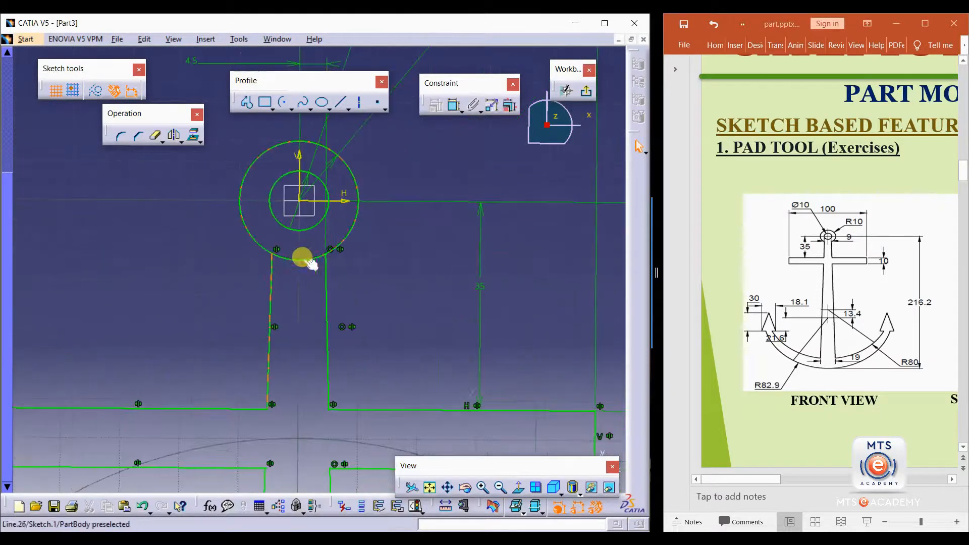
click(156, 135)
click(299, 261)
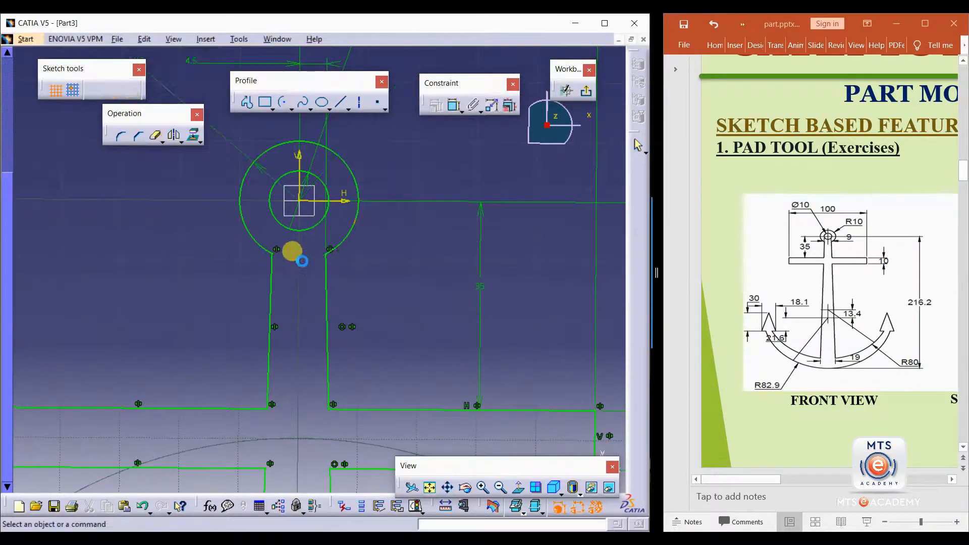
Step: Exit the sketch and extrude the anchor profile as a pad 8 mm long
mouse_move(368, 266)
middle_down()
mouse_move(352, 335)
mouse_move(357, 420)
mouse_move(359, 340)
middle_up()
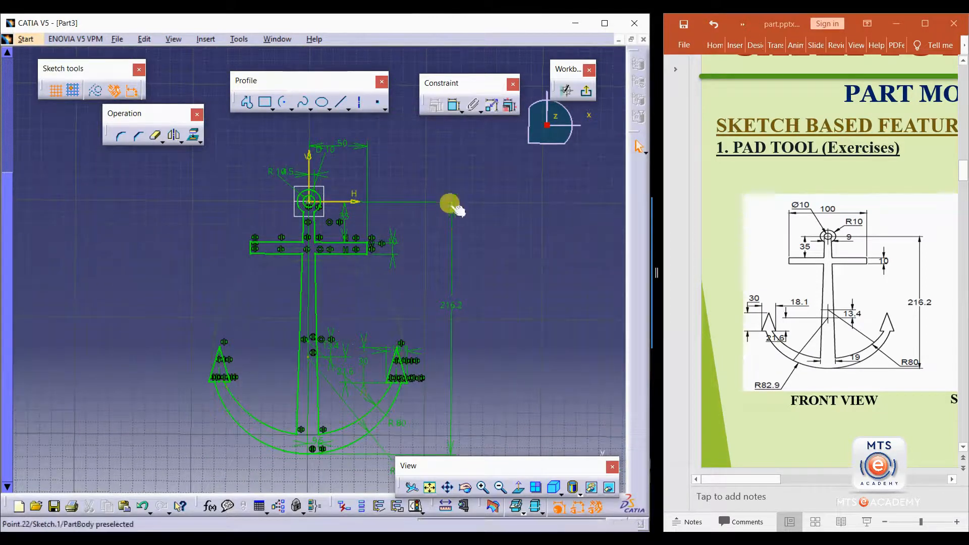
click(588, 93)
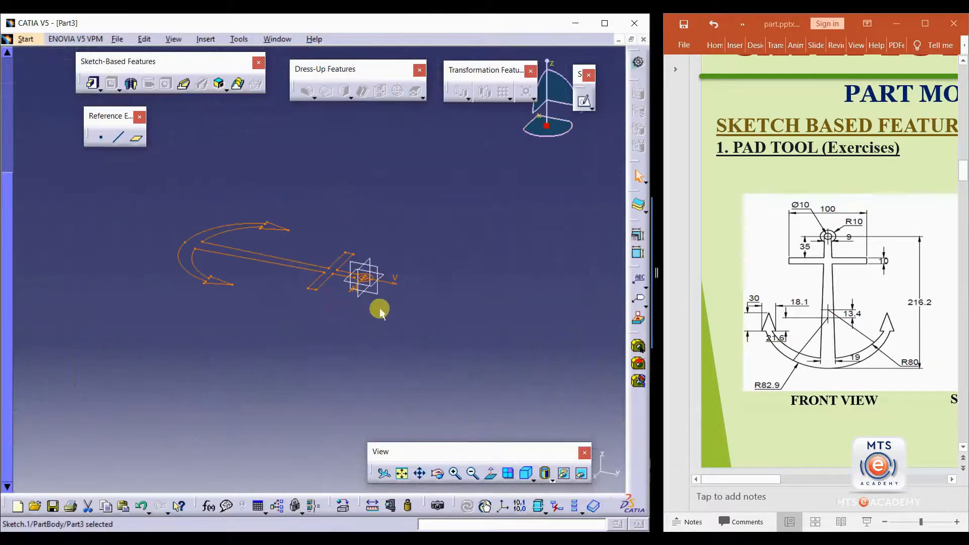
click(92, 83)
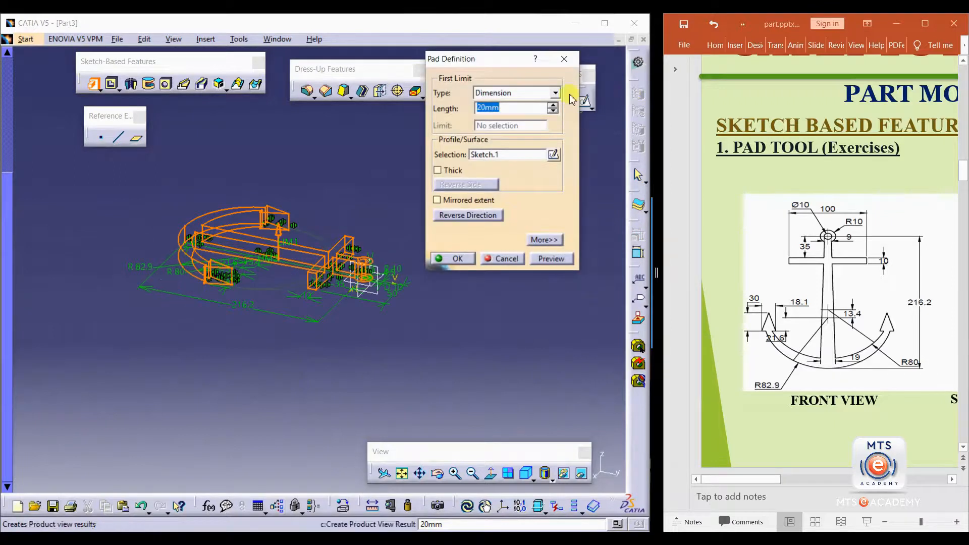
text(8)
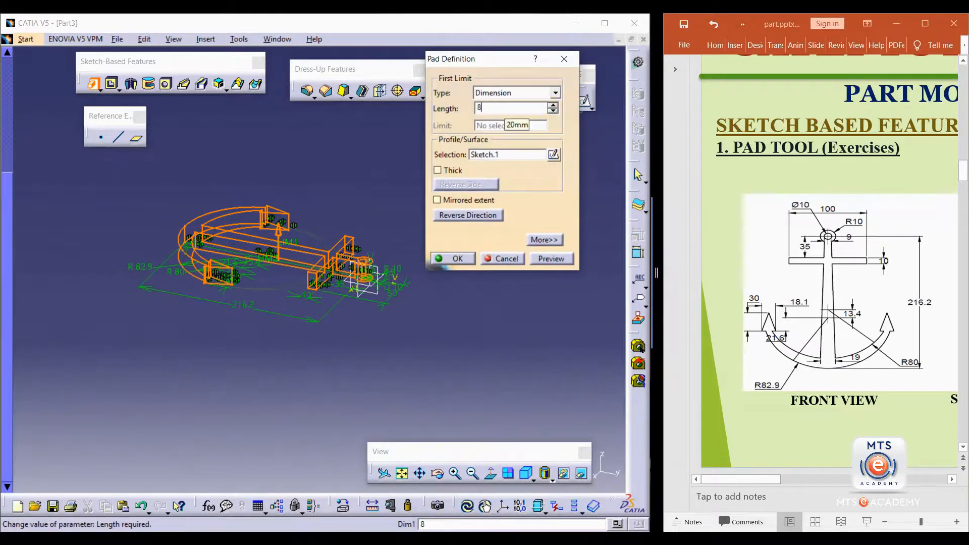
key(Return)
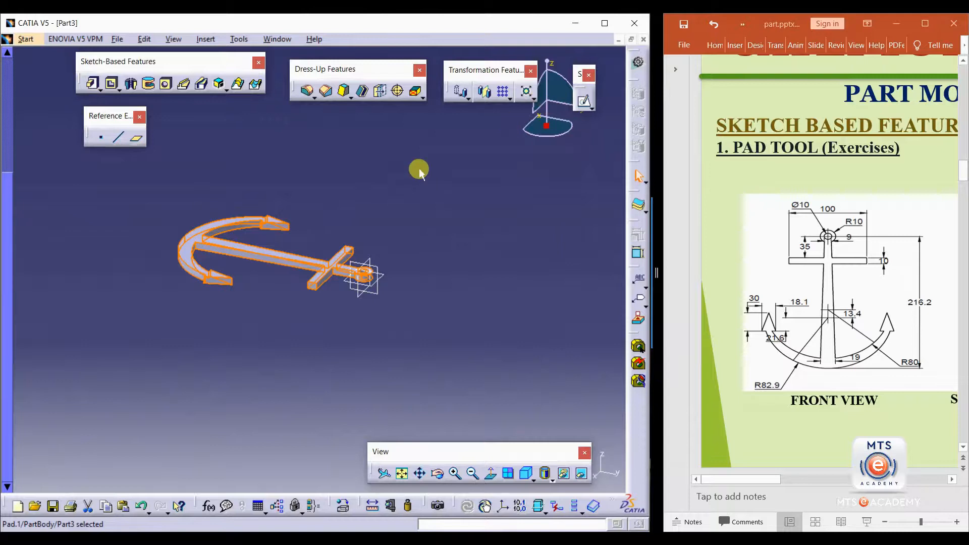
click(398, 221)
middle_drag(398, 221, 393, 277)
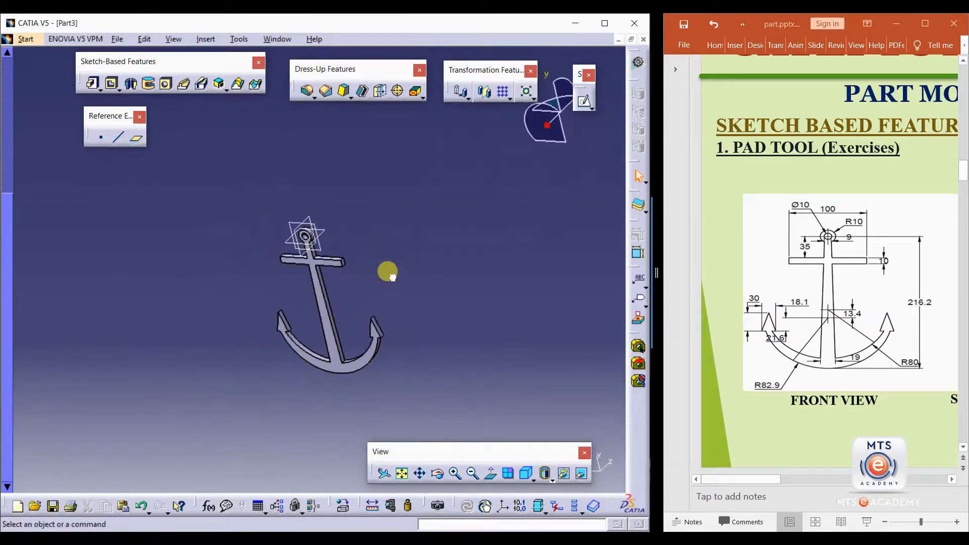